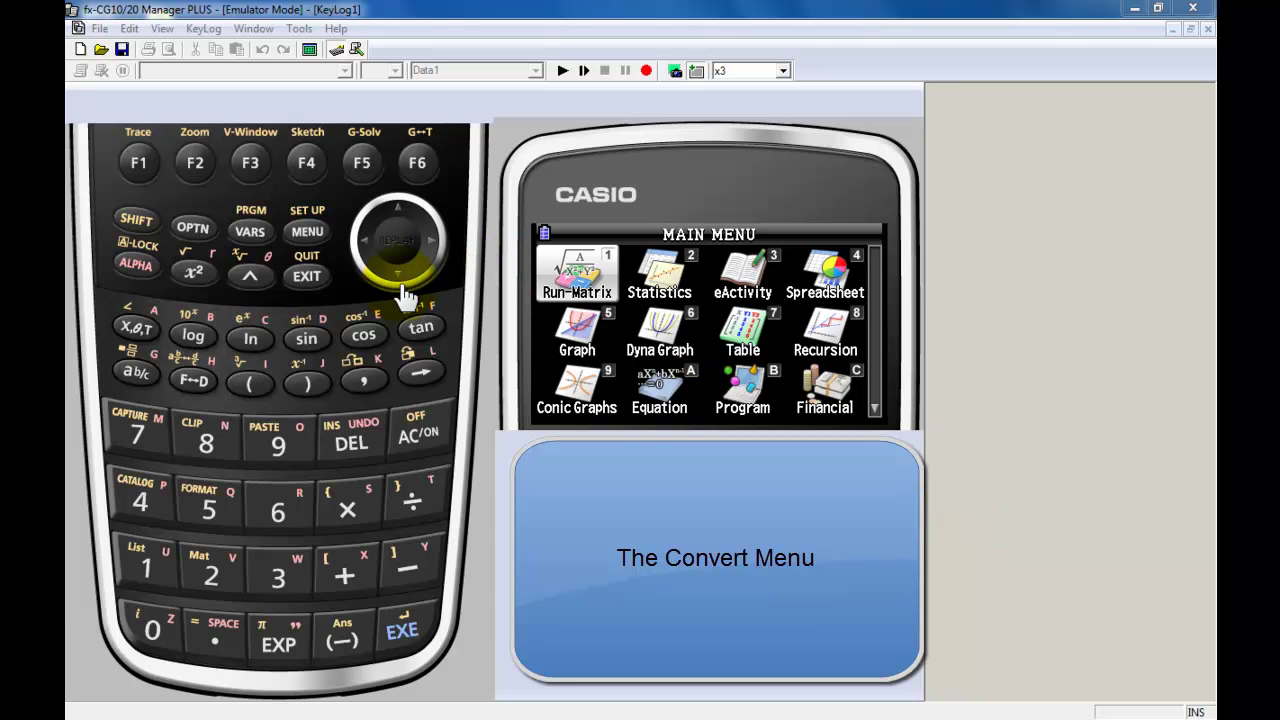
- Select the Conversion app in the main menu and open its intro screen
left_click(399, 216)
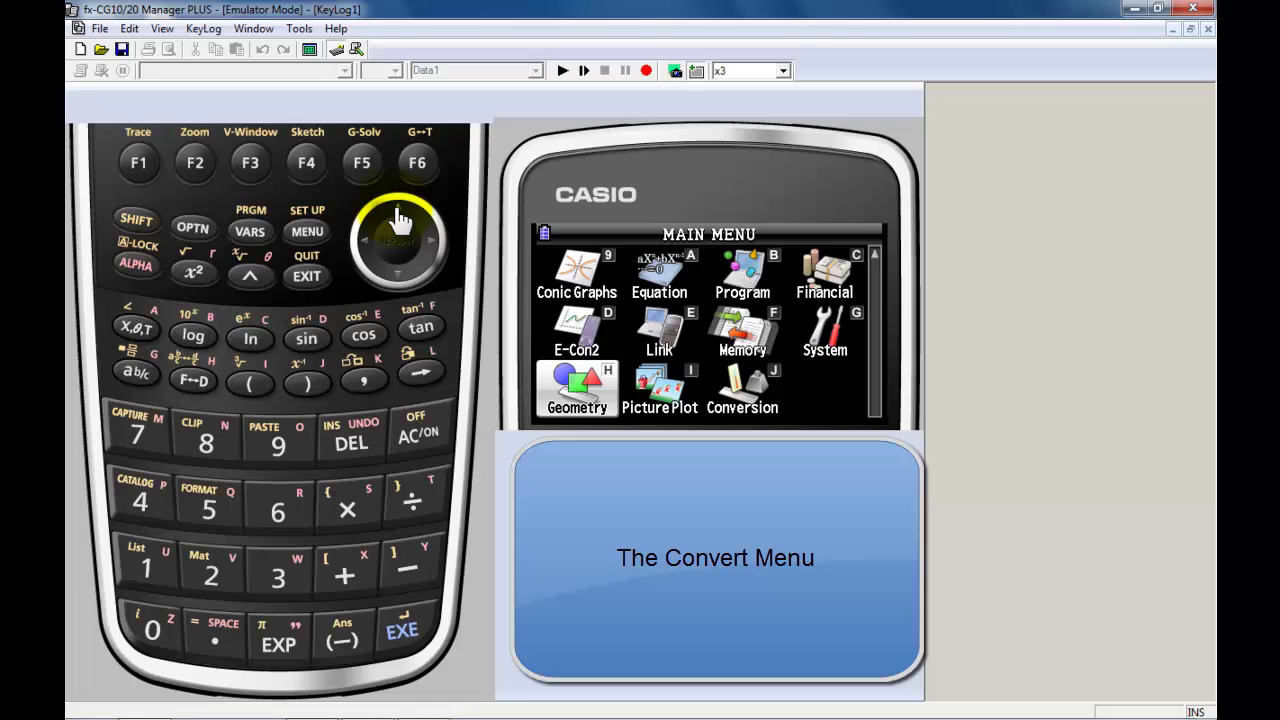
left_click(432, 240)
left_click(432, 240)
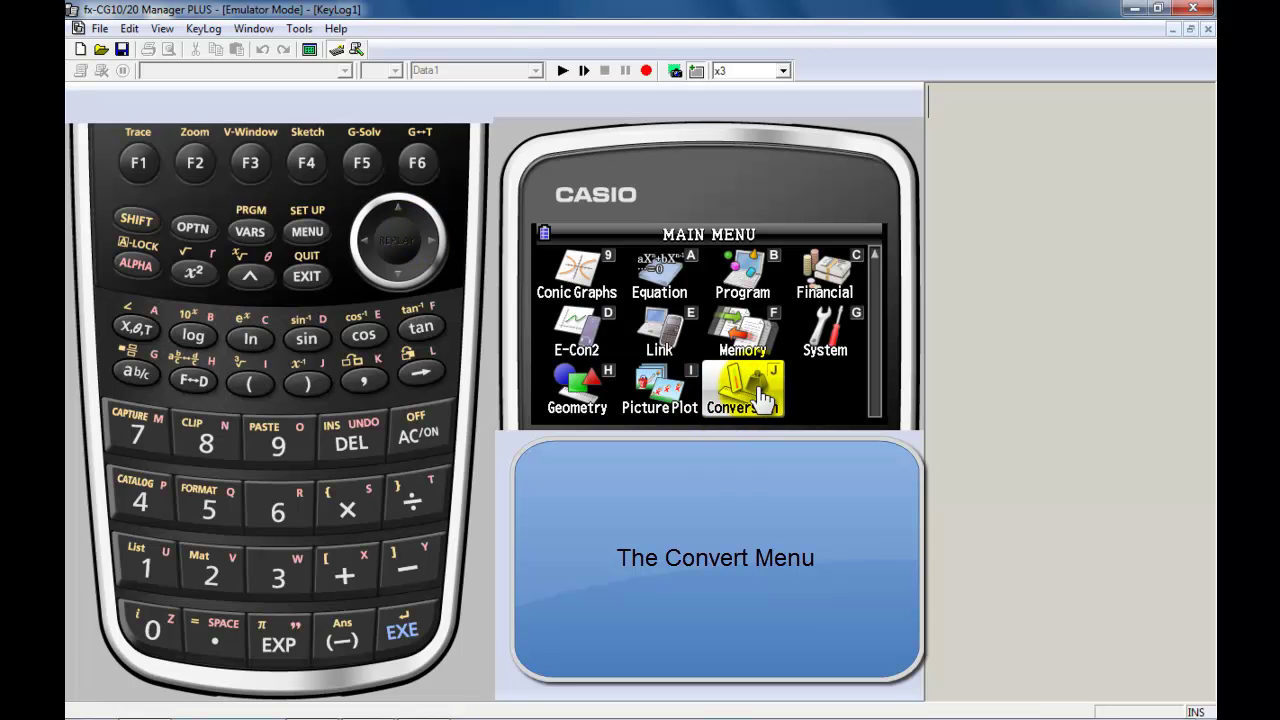
left_click(412, 628)
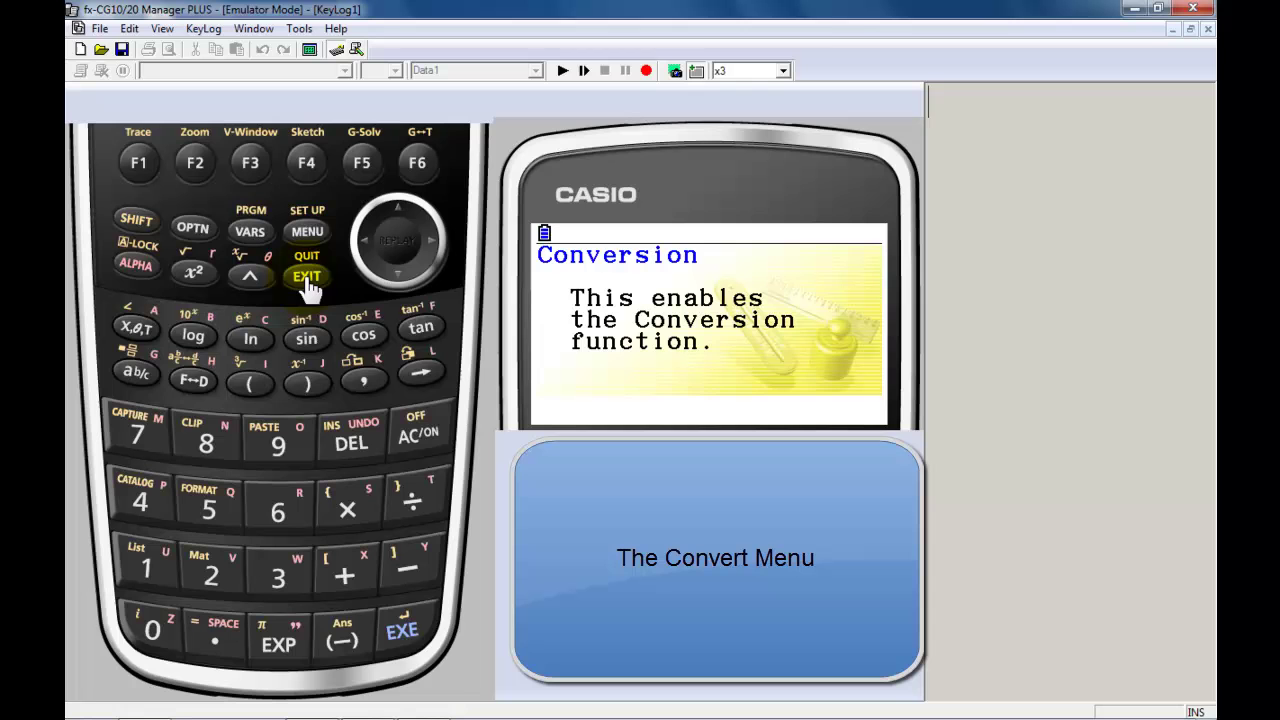
- Return to the main menu, start key-log recording, and launch Run-Matrix
left_click(306, 231)
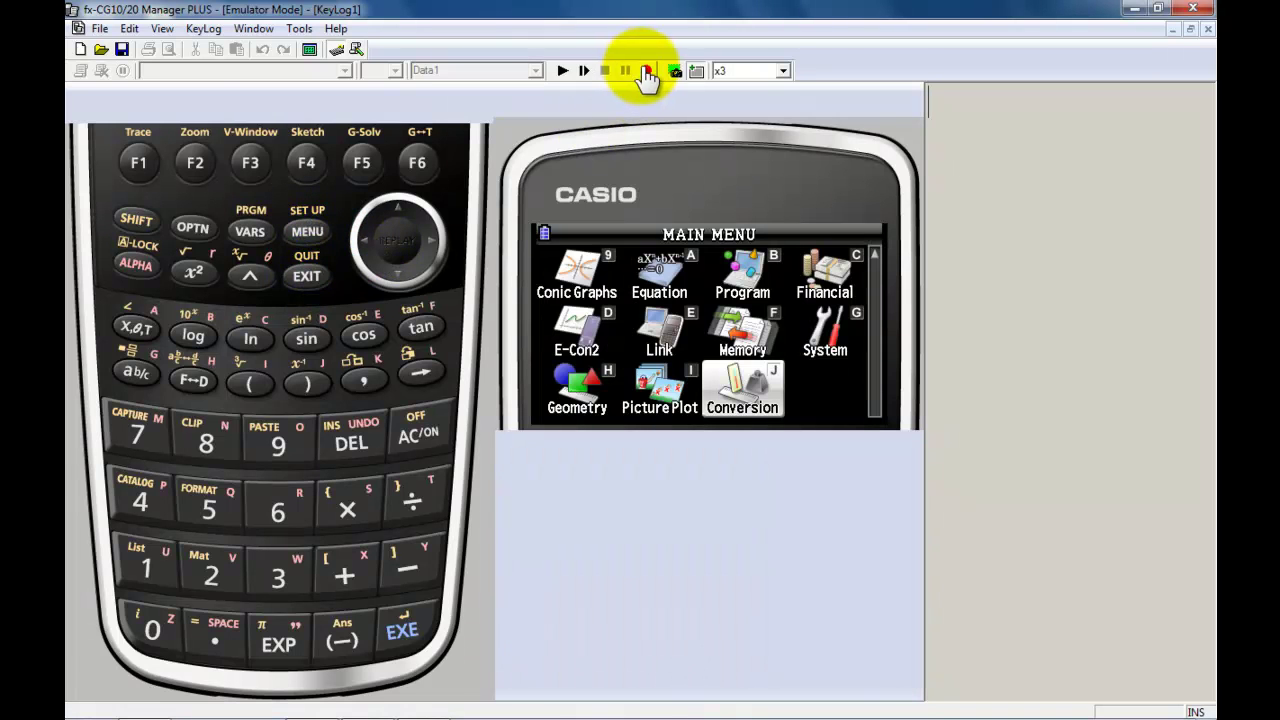
left_click(647, 73)
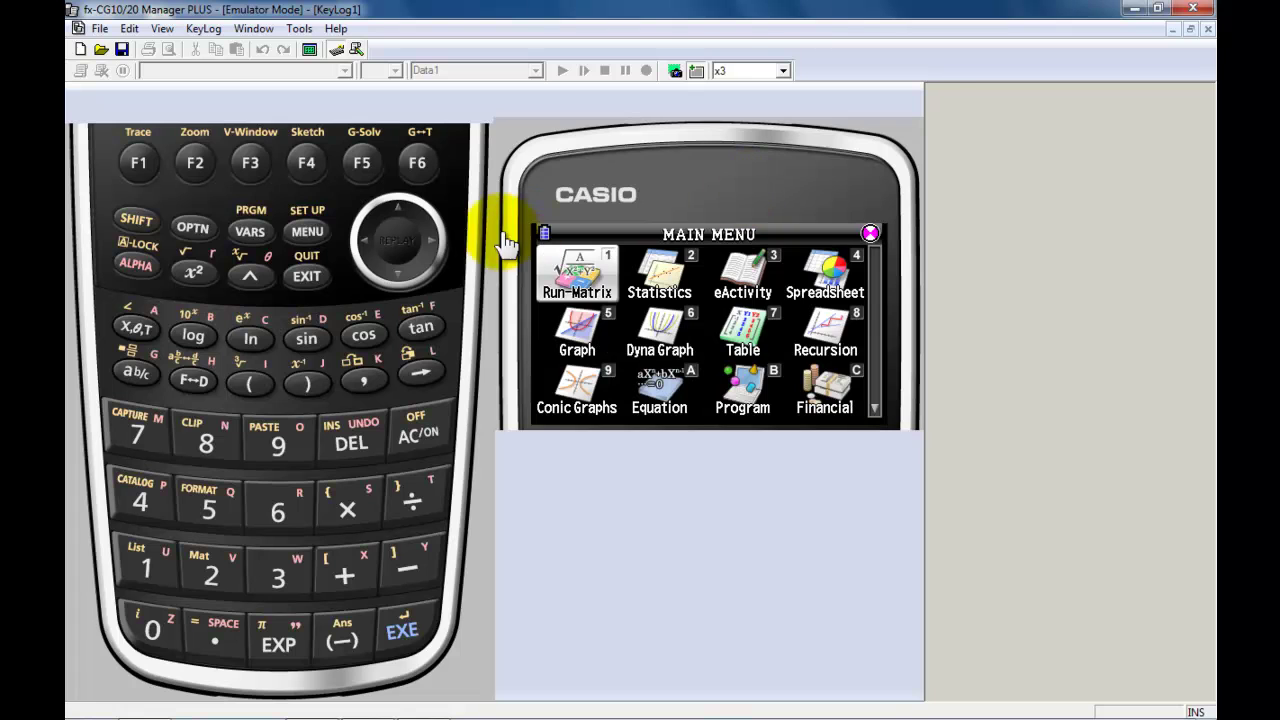
left_click(148, 571)
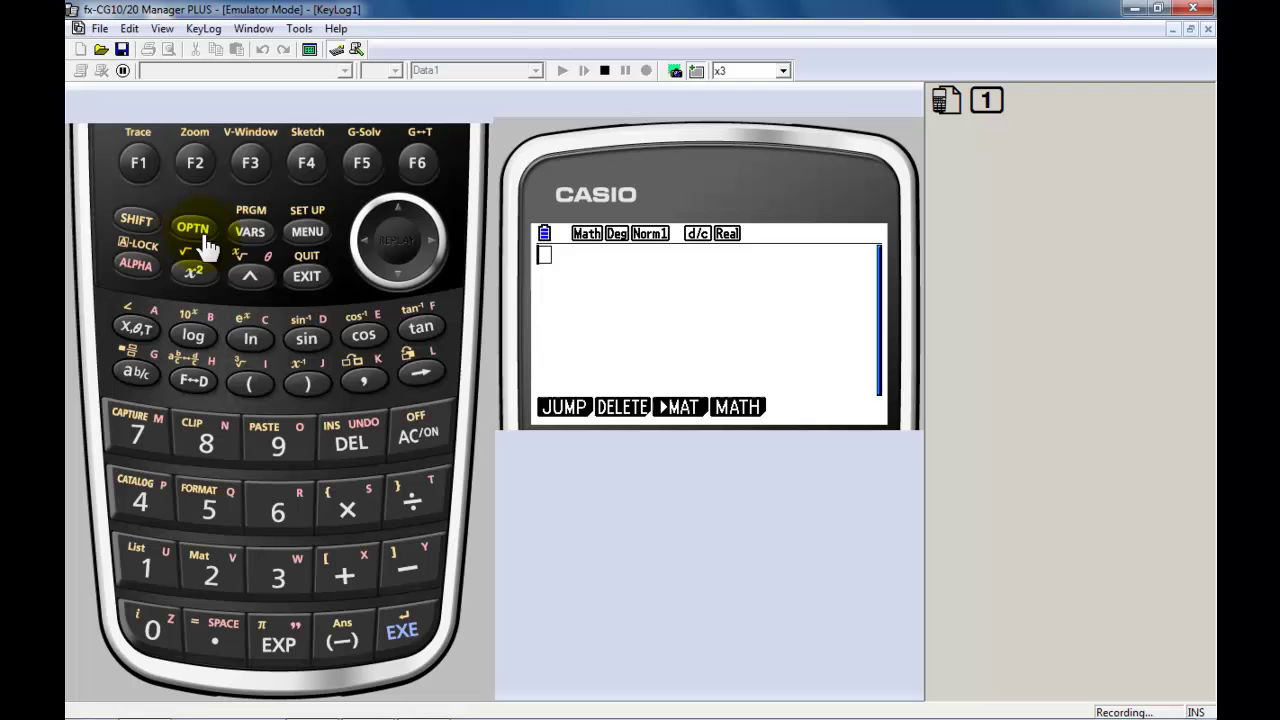
- Open the OPTN CONVERT categories and page through them to PRESSURE, ENERGY and POWER
left_click(205, 245)
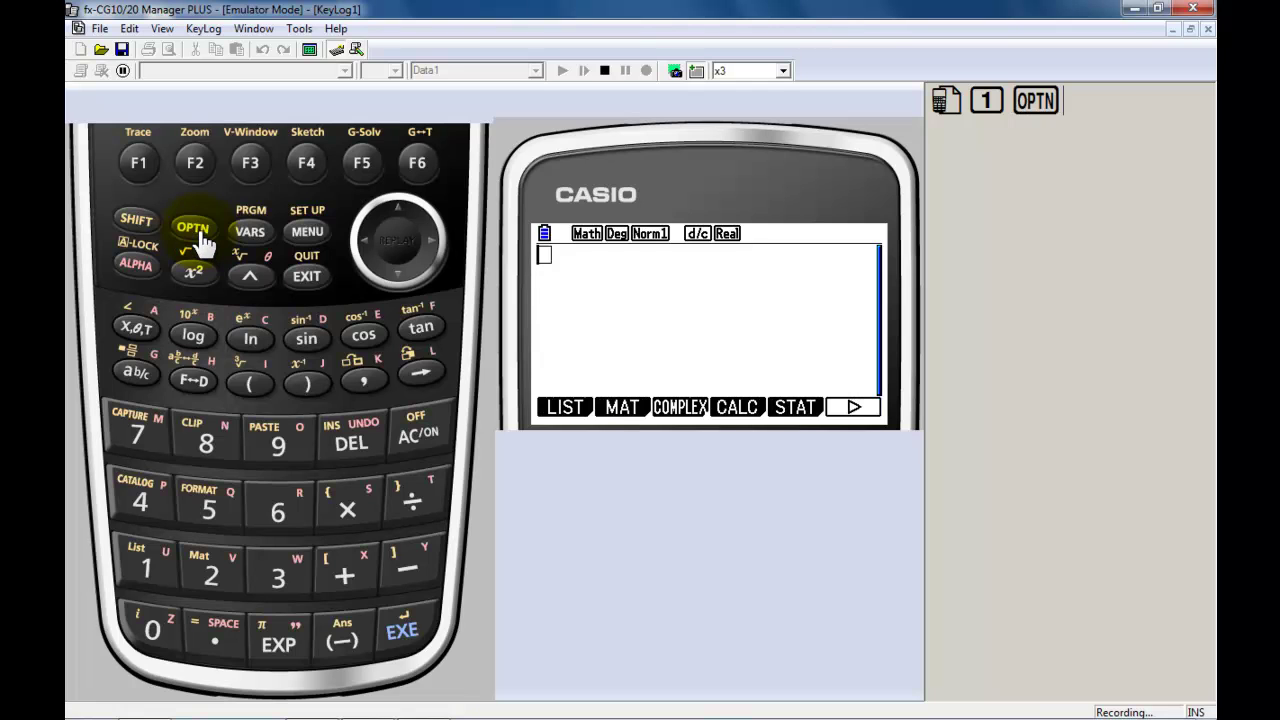
left_click(418, 164)
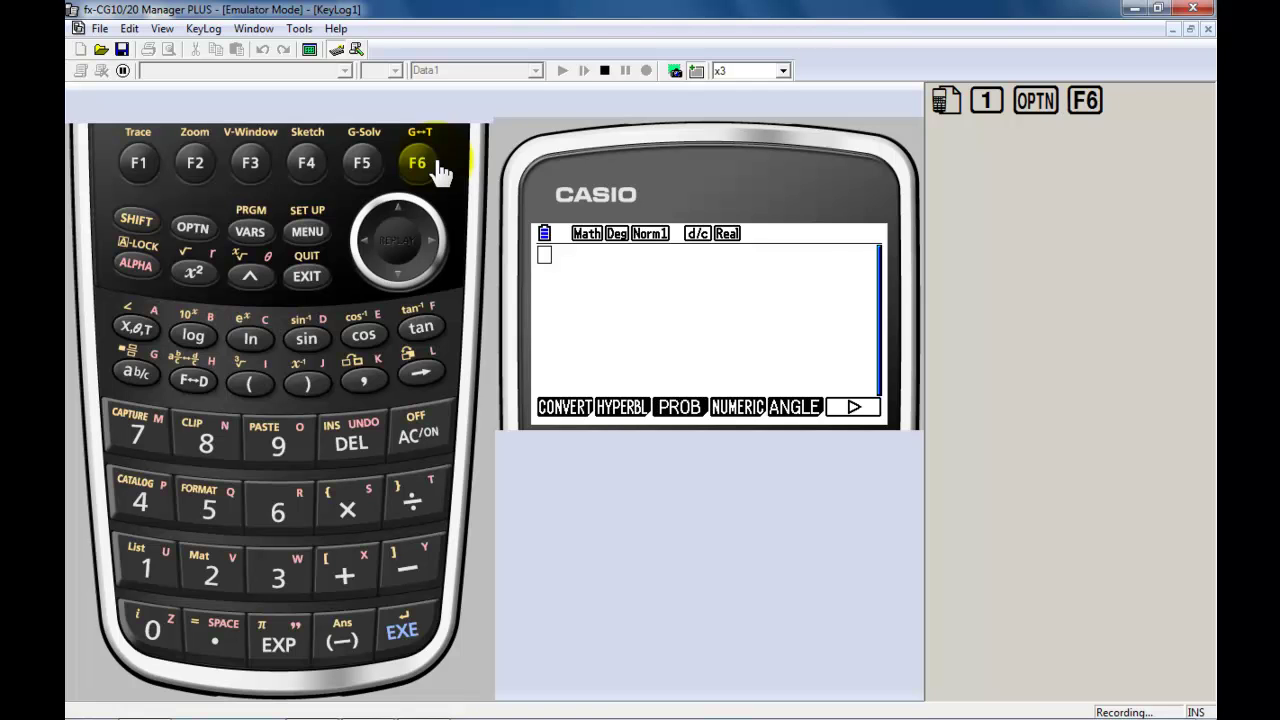
left_click(558, 418)
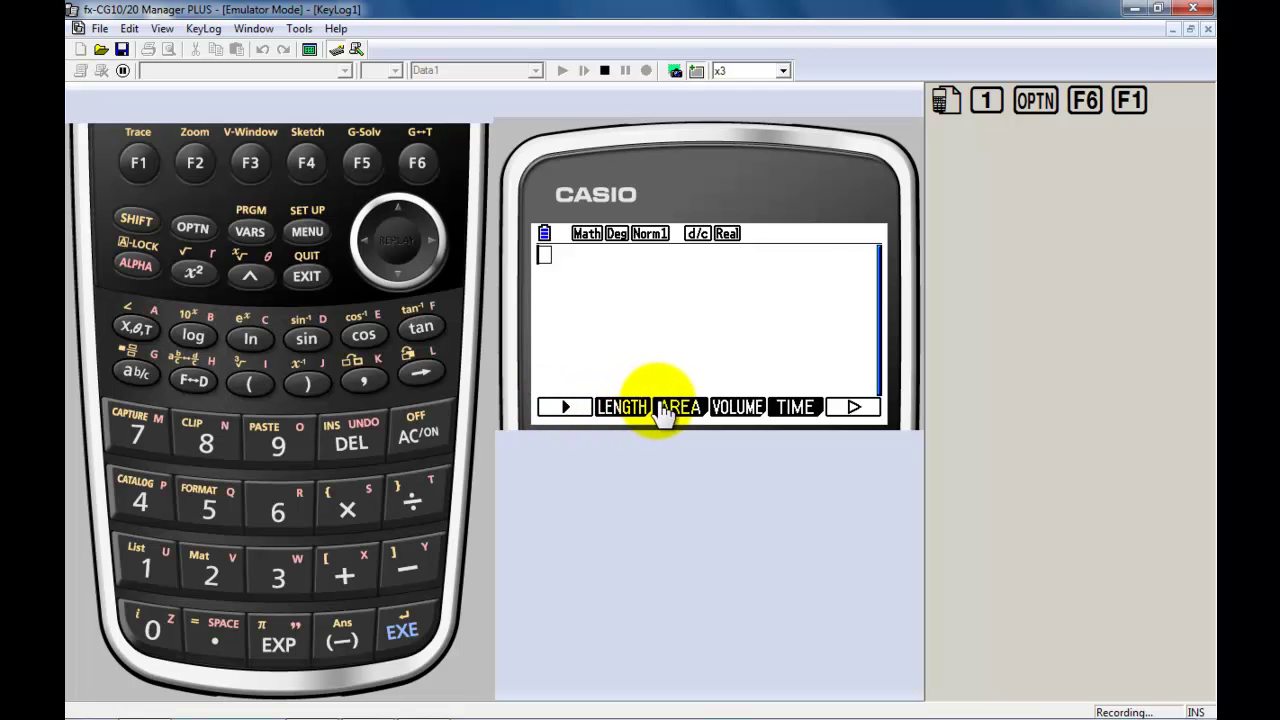
left_click(838, 410)
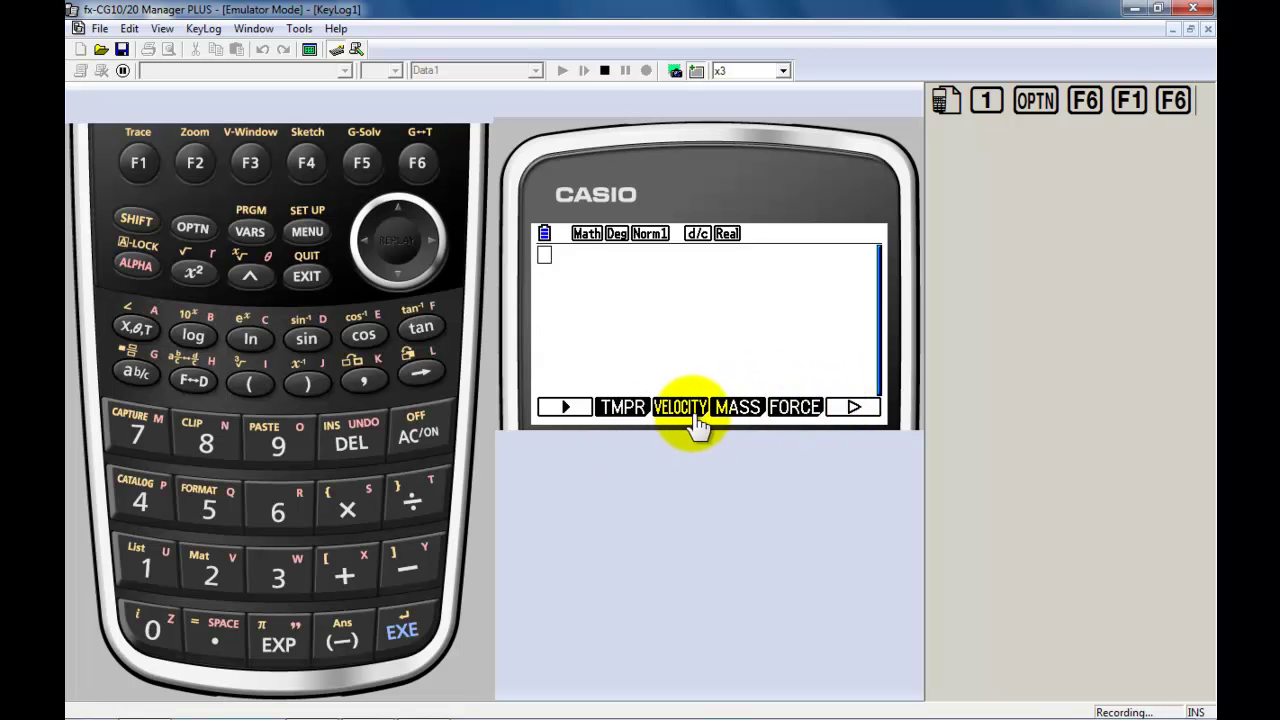
left_click(845, 408)
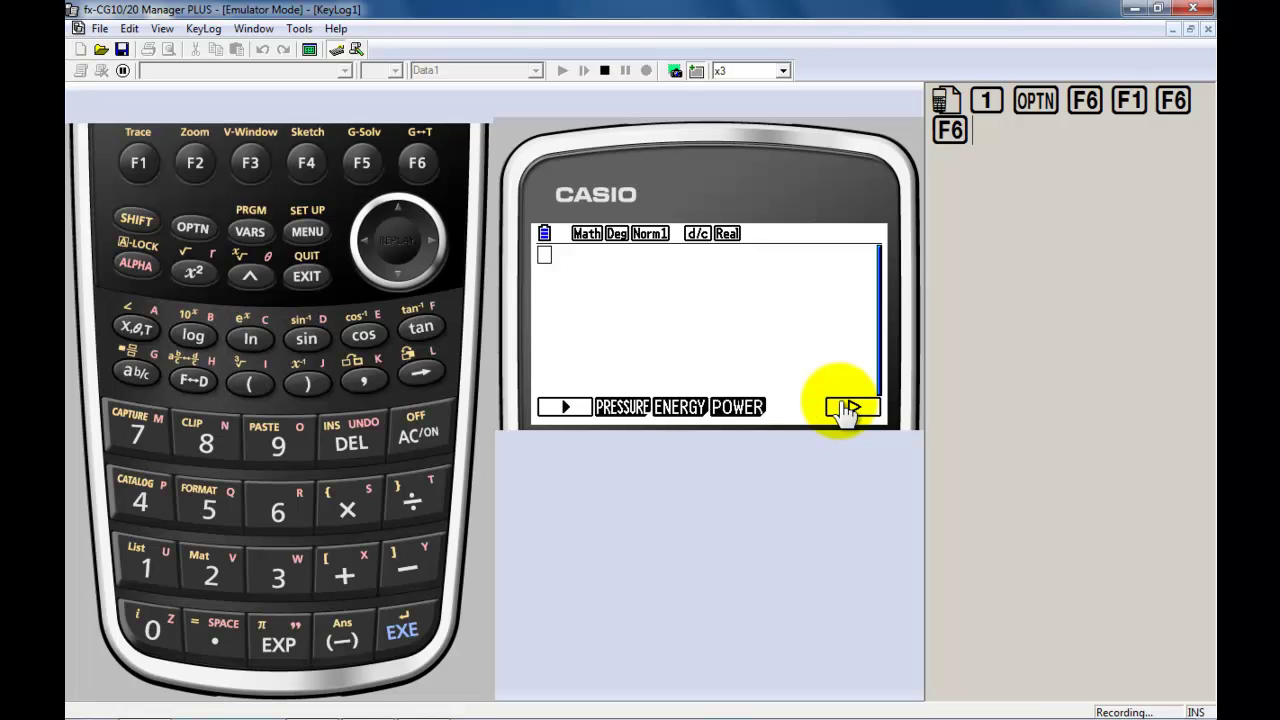
left_click(845, 408)
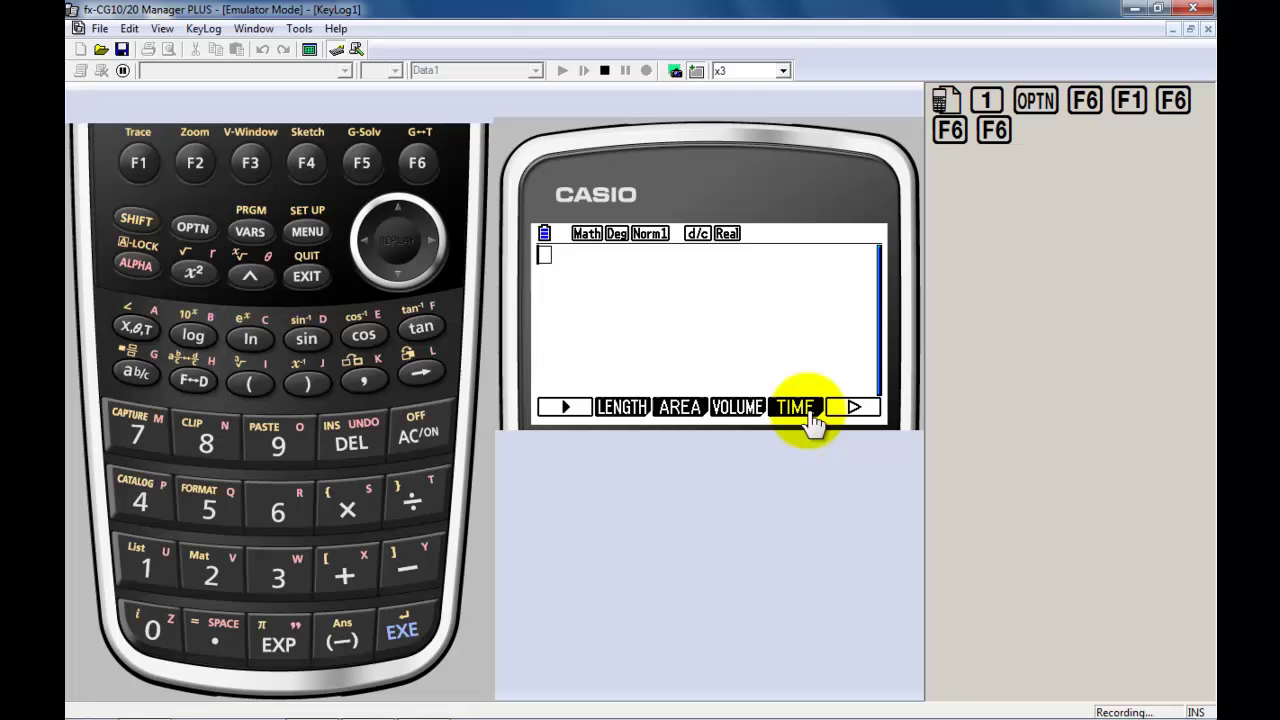
left_click(849, 410)
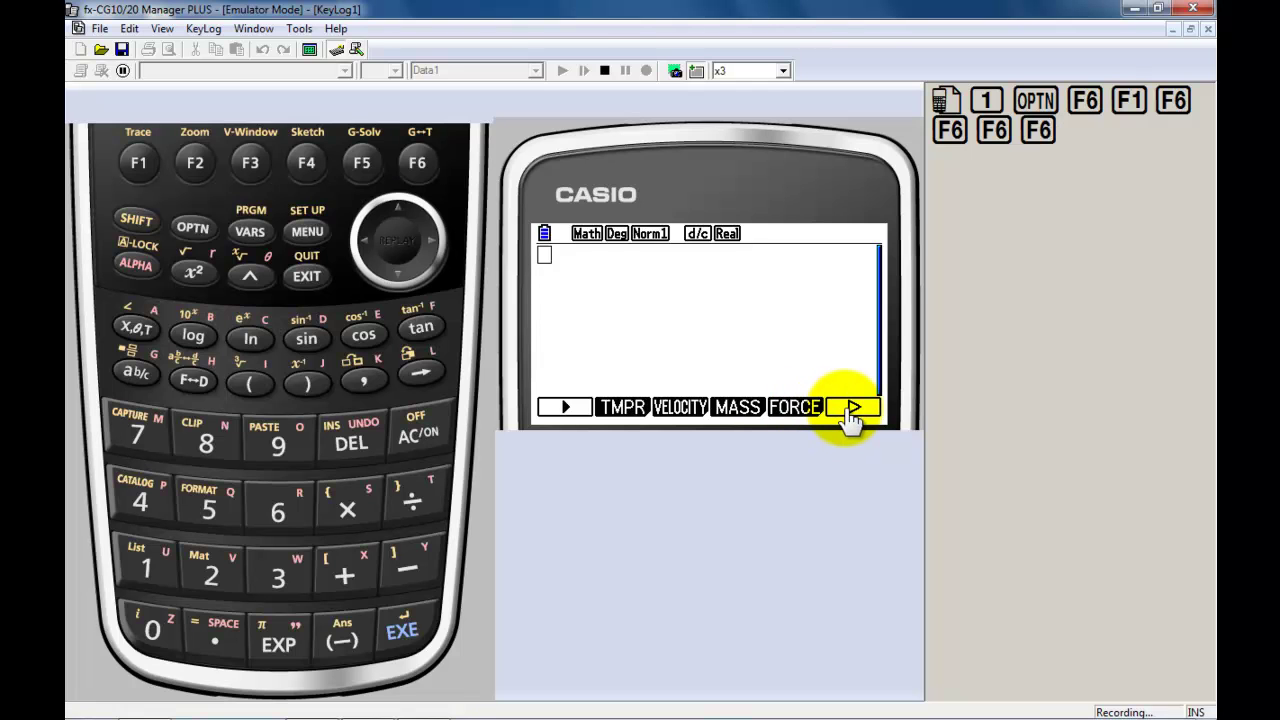
left_click(849, 412)
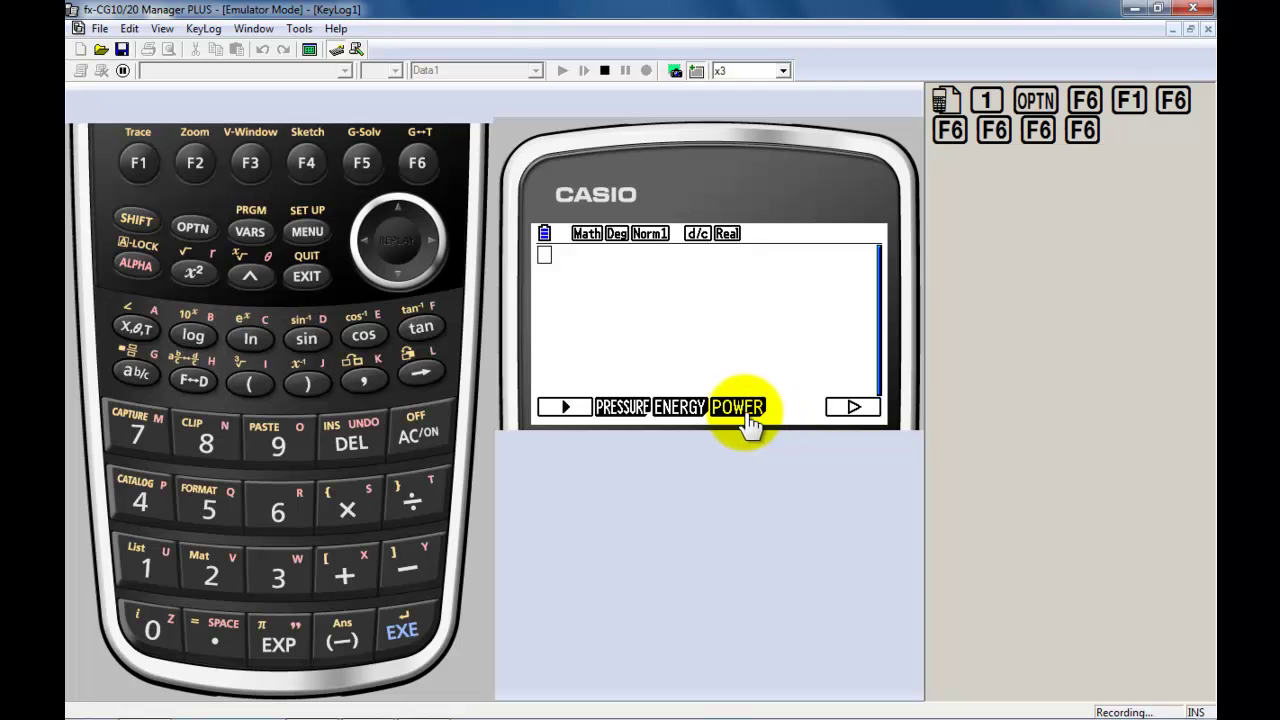
- Return to the LENGTH/AREA/VOLUME/TIME categories and enter 42
left_click(852, 412)
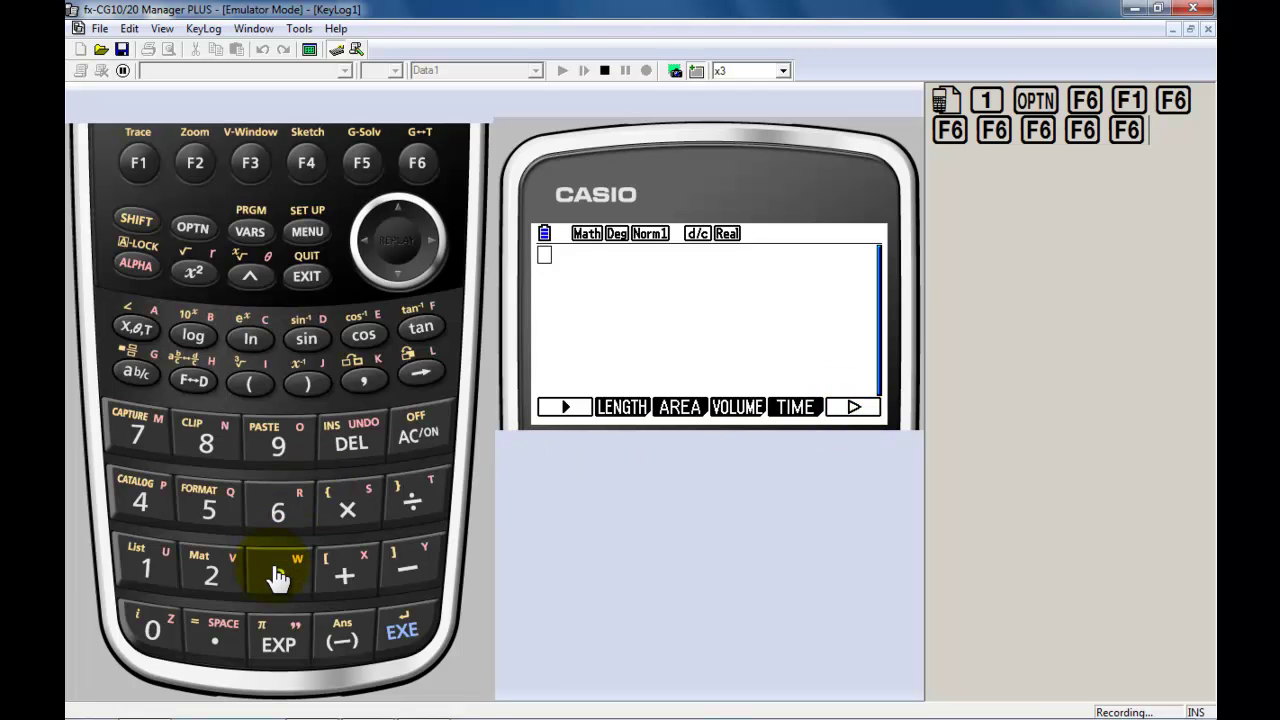
left_click(145, 500)
left_click(208, 571)
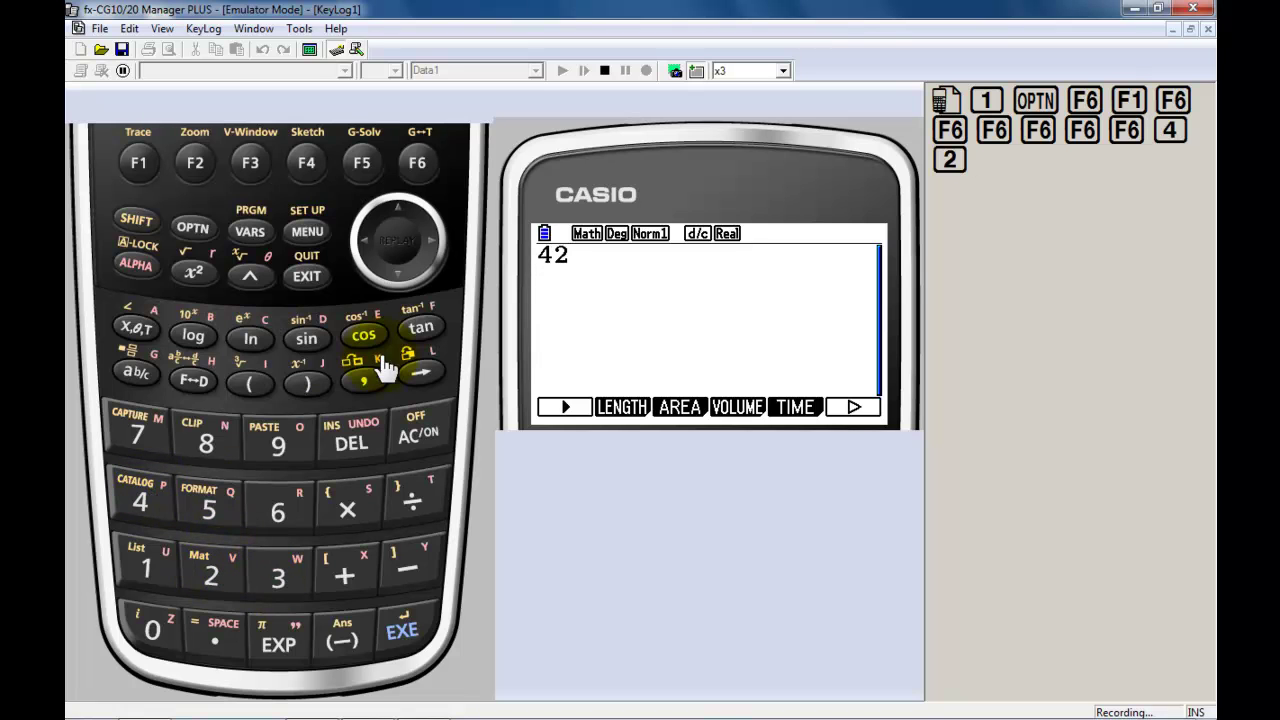
- Attach the yr unit from the Time2 list to 42
left_click(799, 414)
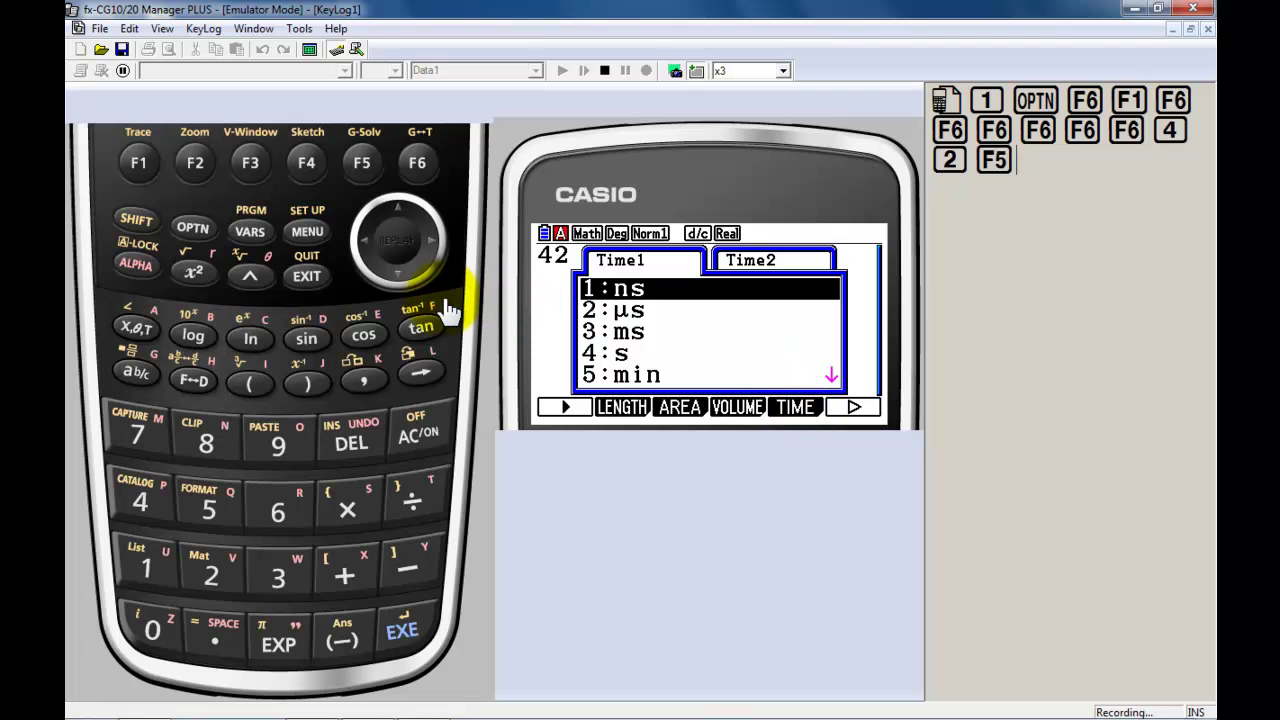
left_click(398, 278)
left_click(398, 278)
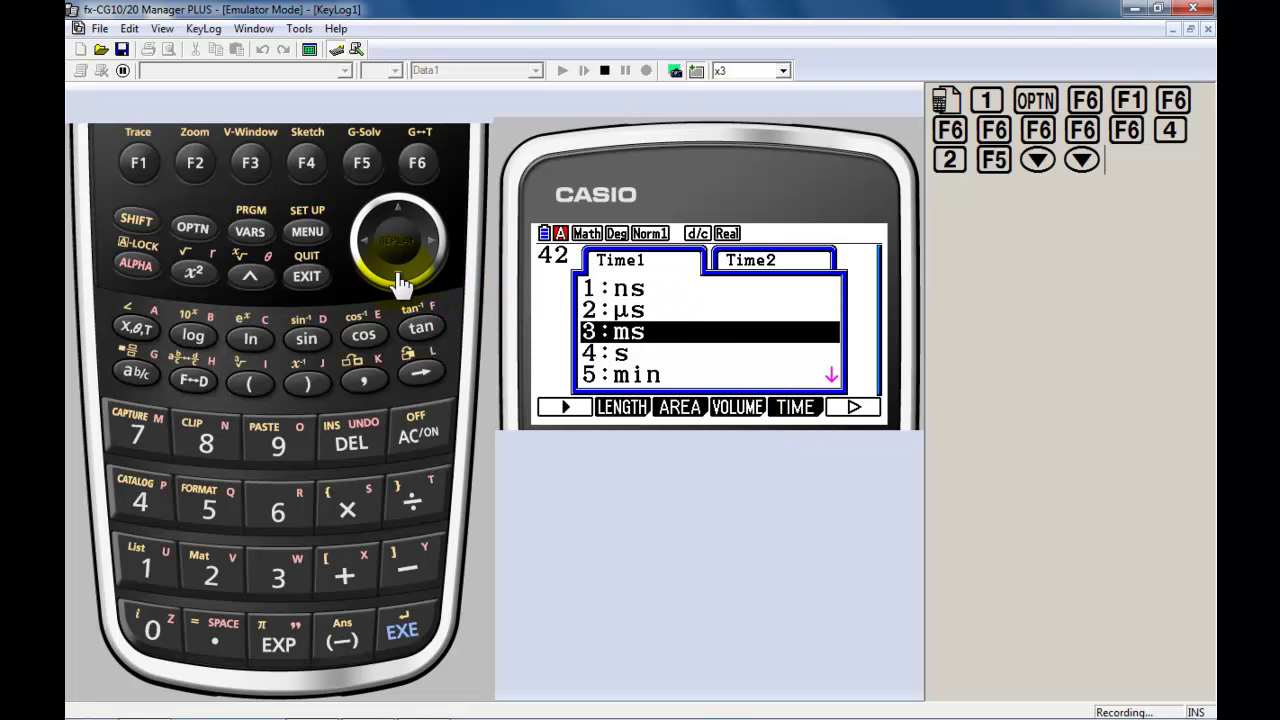
left_click(398, 278)
left_click(398, 278)
left_click(398, 278)
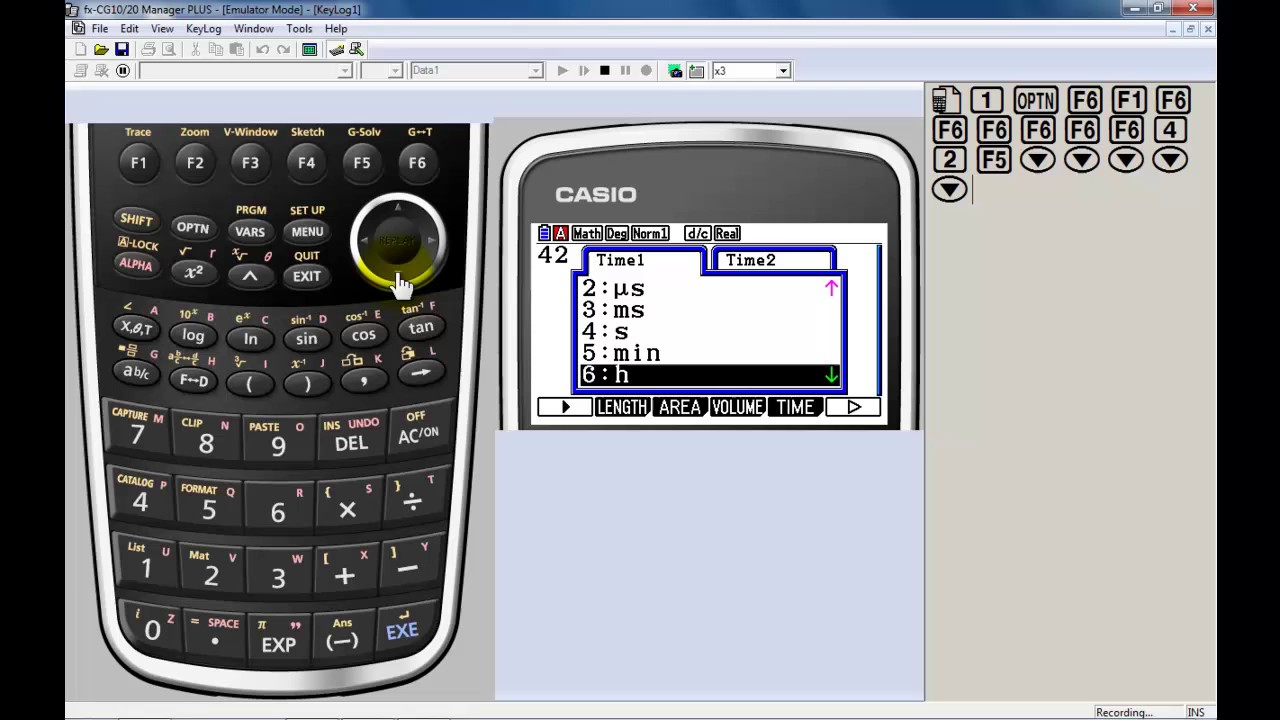
left_click(398, 278)
left_click(398, 278)
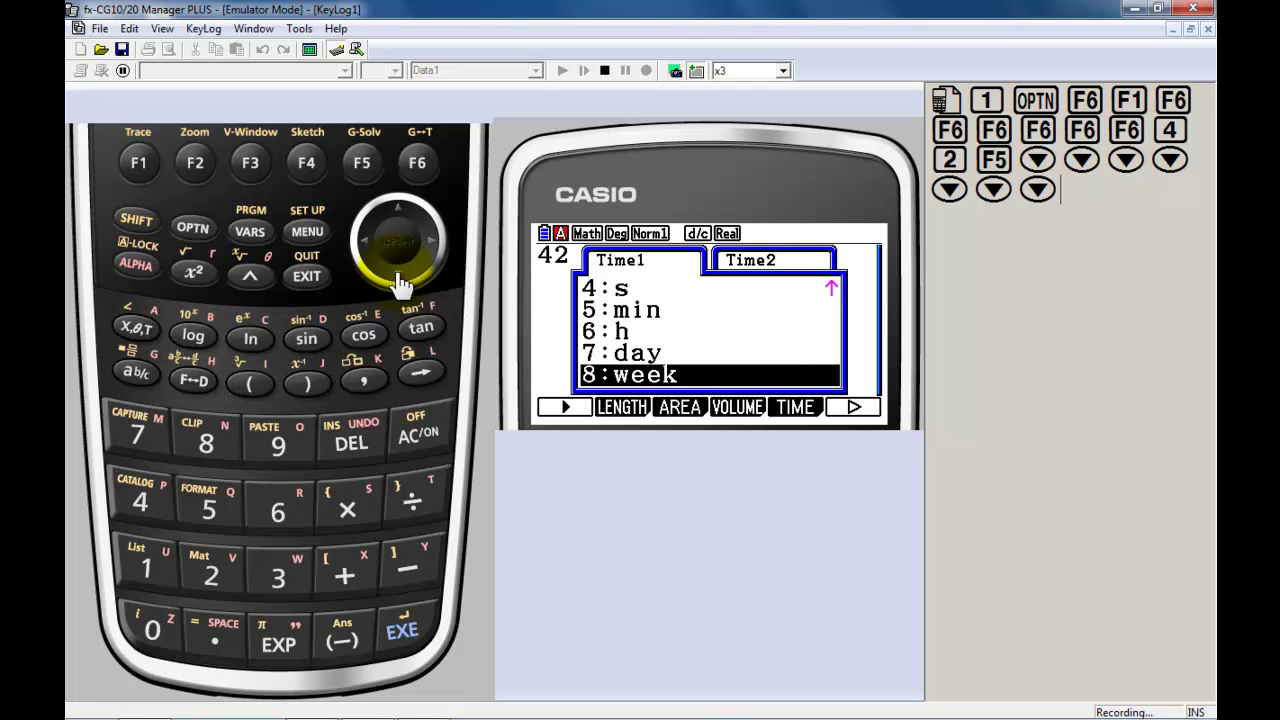
left_click(398, 278)
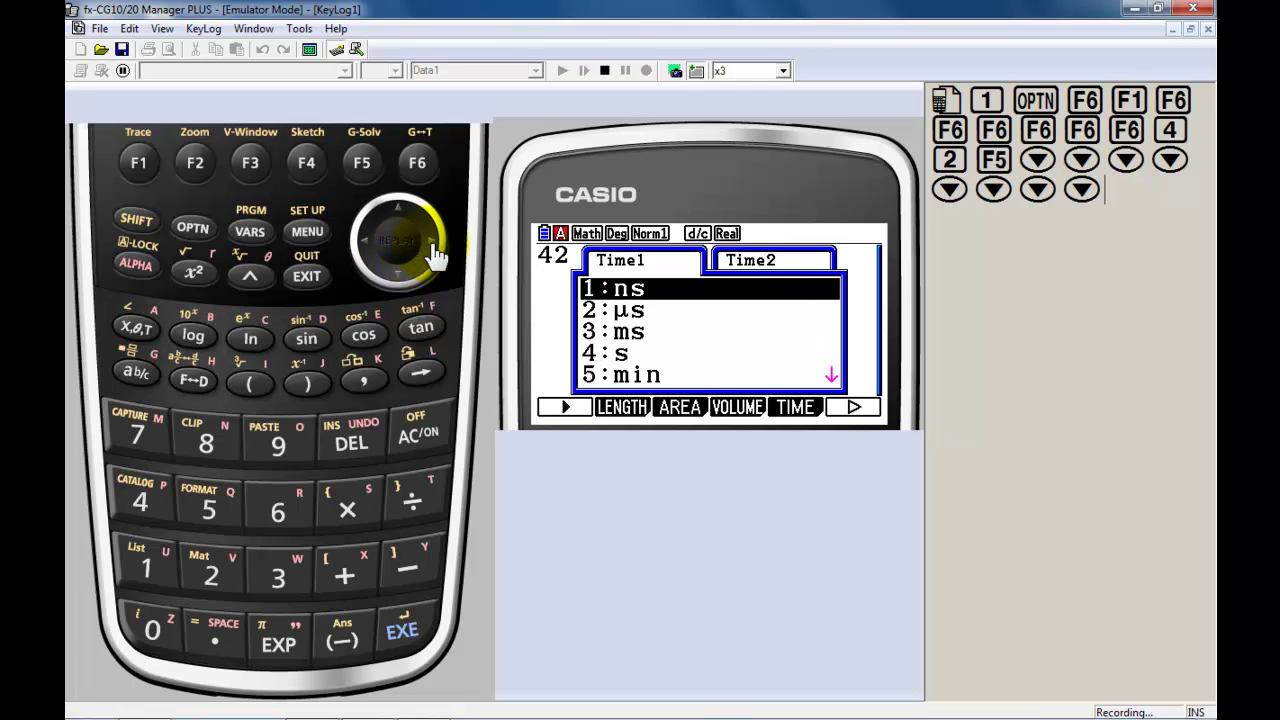
left_click(432, 242)
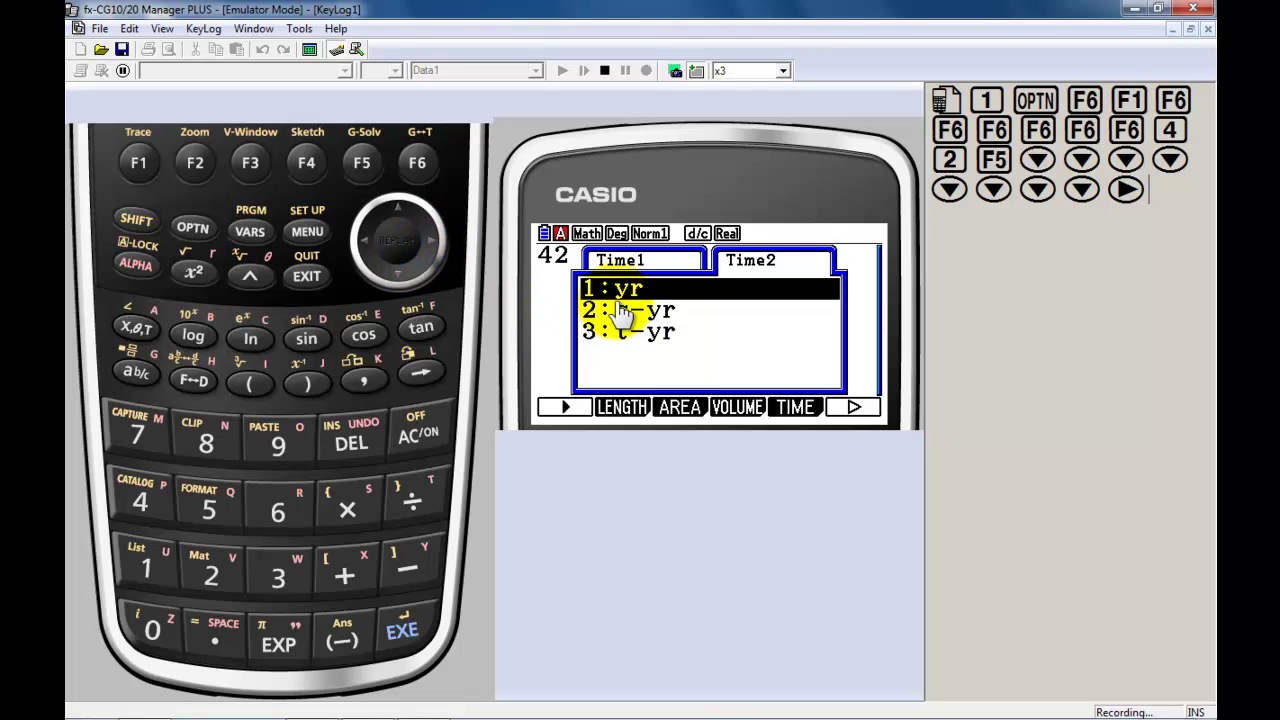
left_click(403, 632)
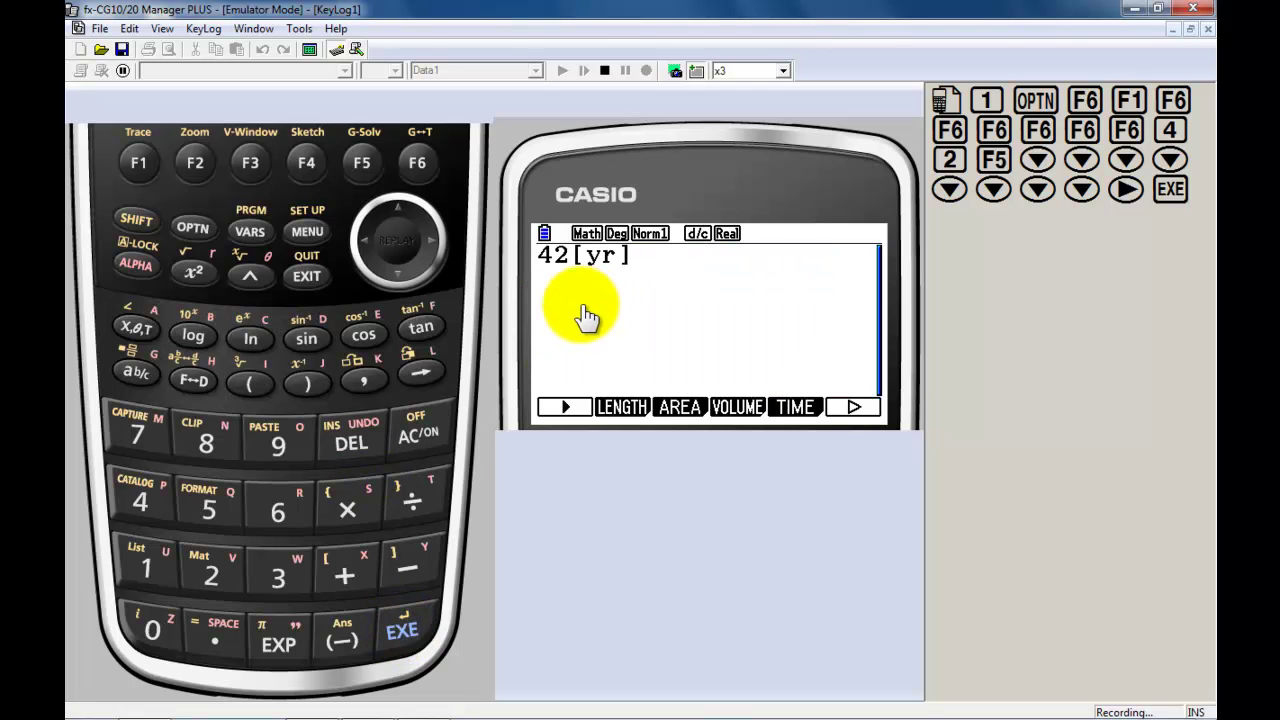
- Append ▸[h] to 42[yr] and evaluate, getting 367920 hours
left_click(566, 420)
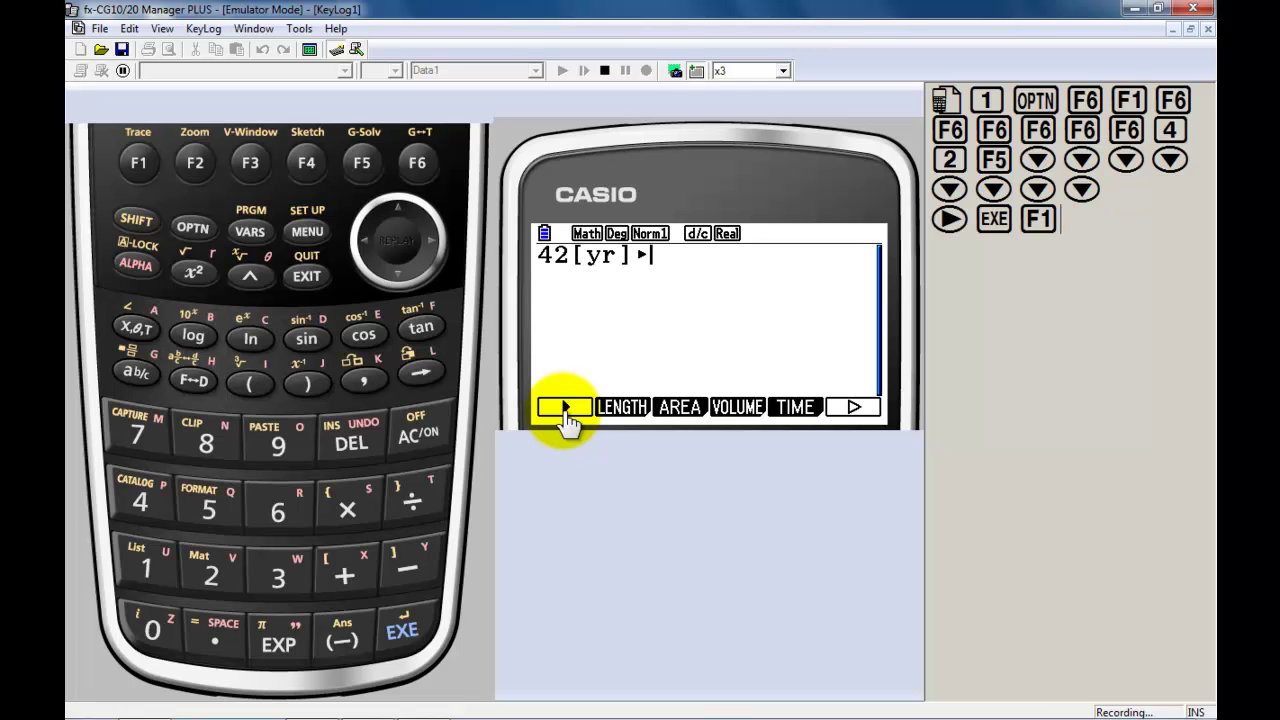
left_click(792, 418)
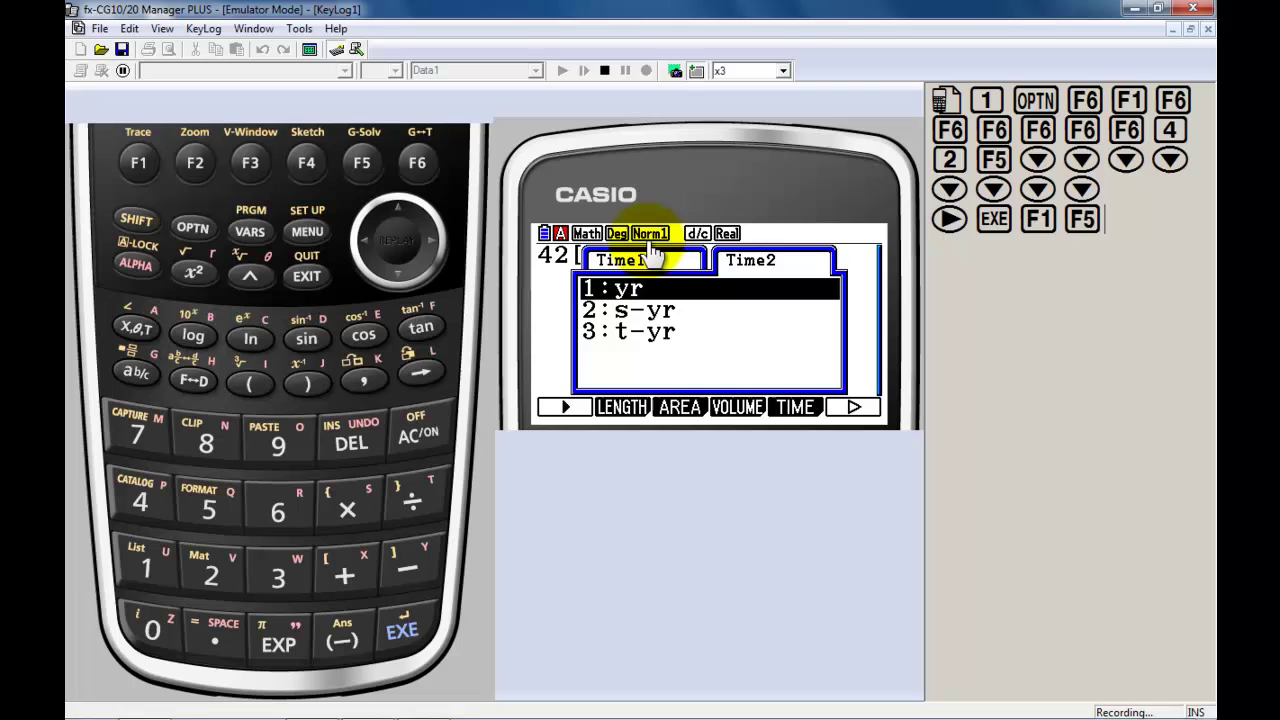
left_click(363, 245)
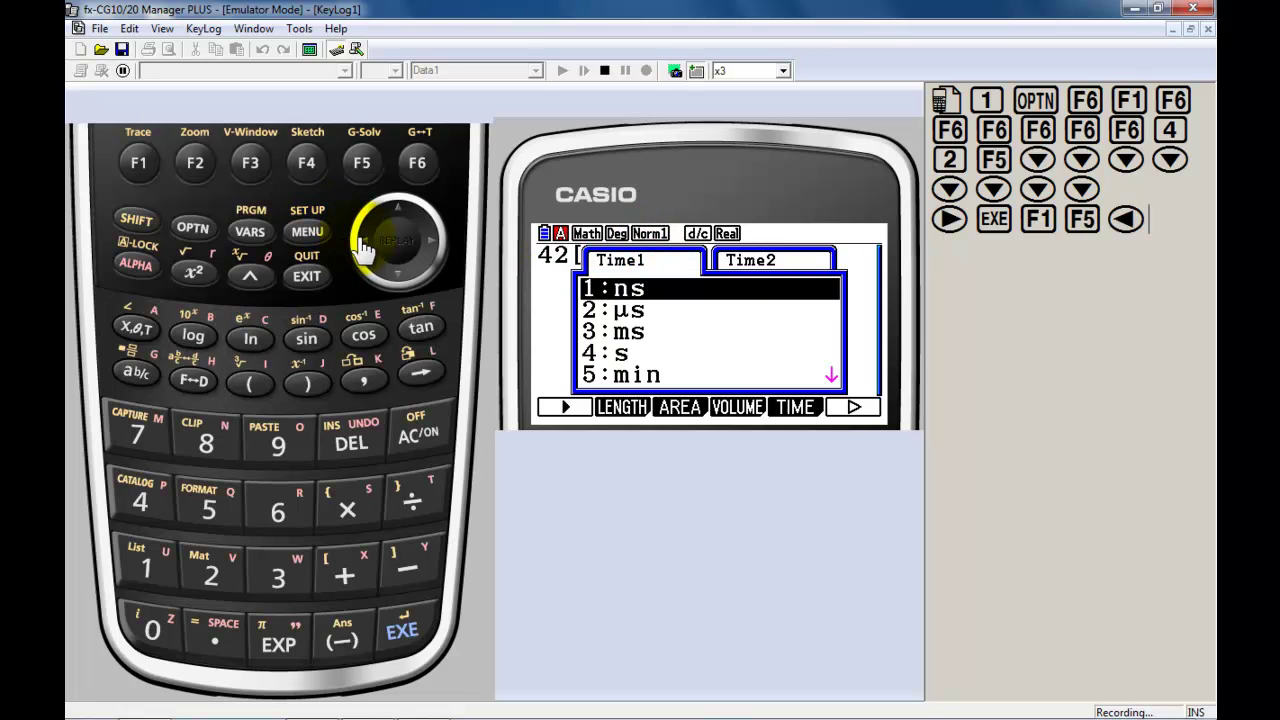
left_click(403, 280)
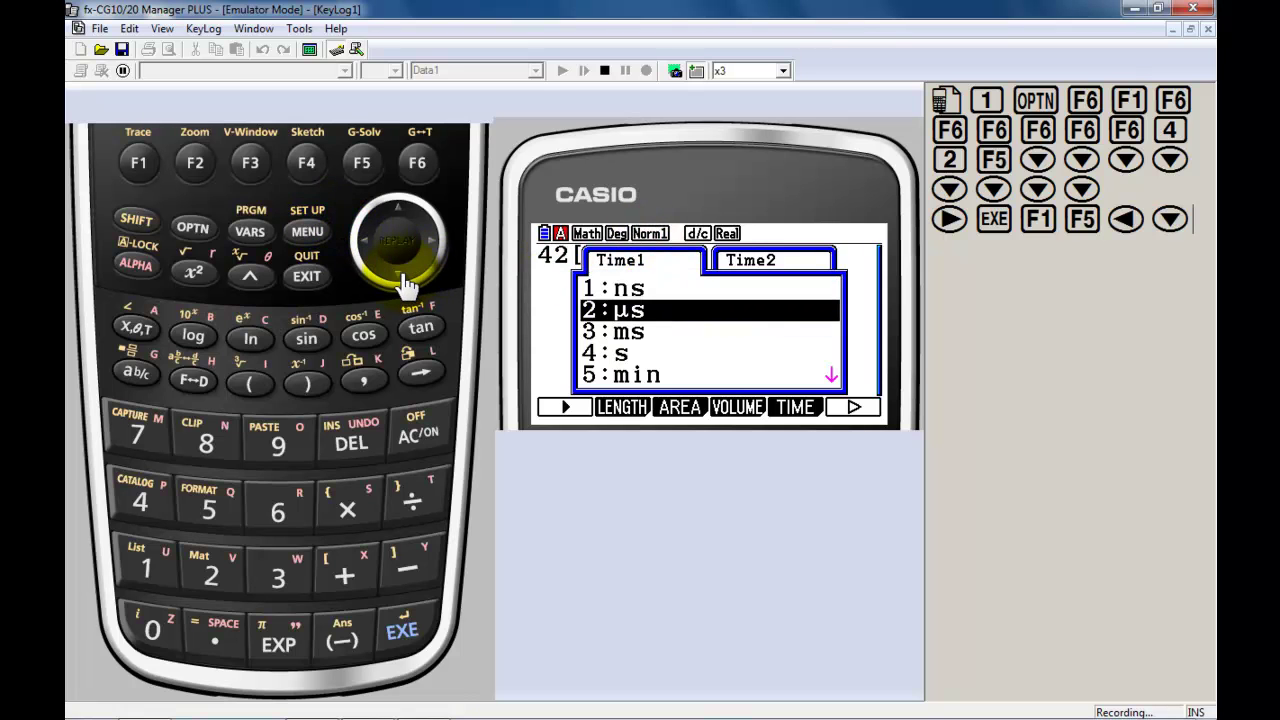
left_click(403, 280)
left_click(403, 280)
left_click(403, 280)
left_click(403, 280)
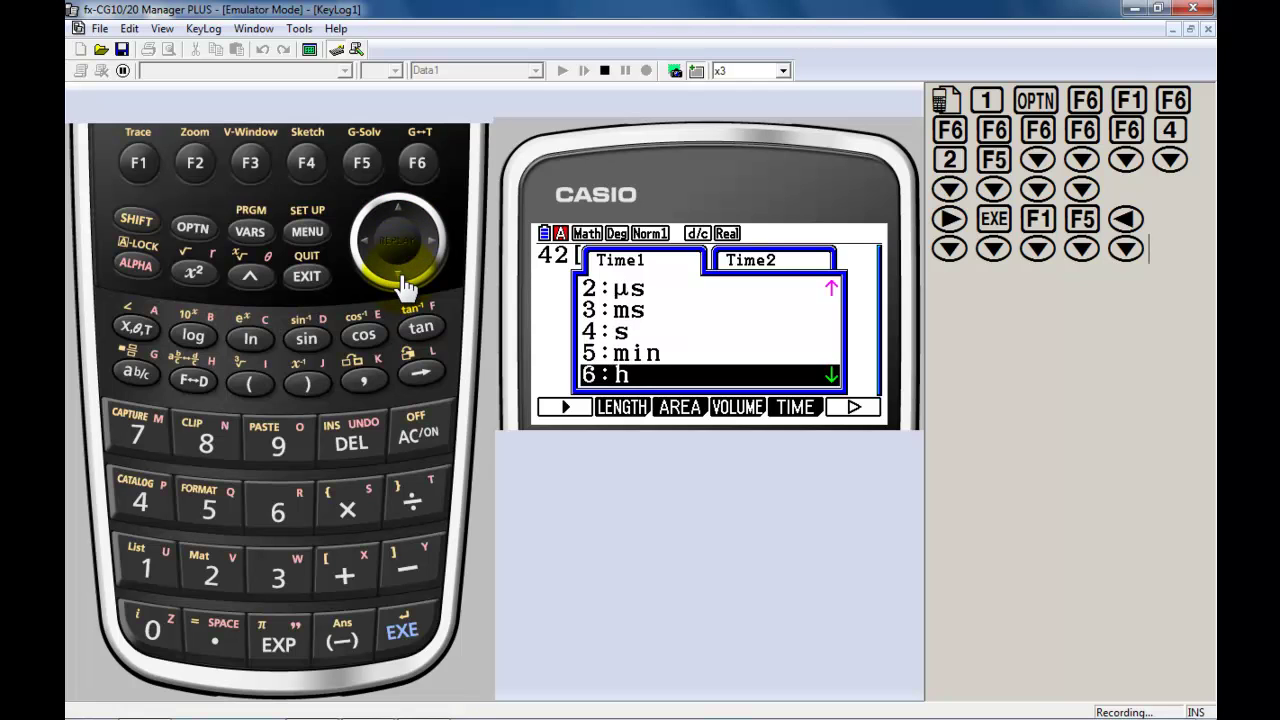
left_click(426, 614)
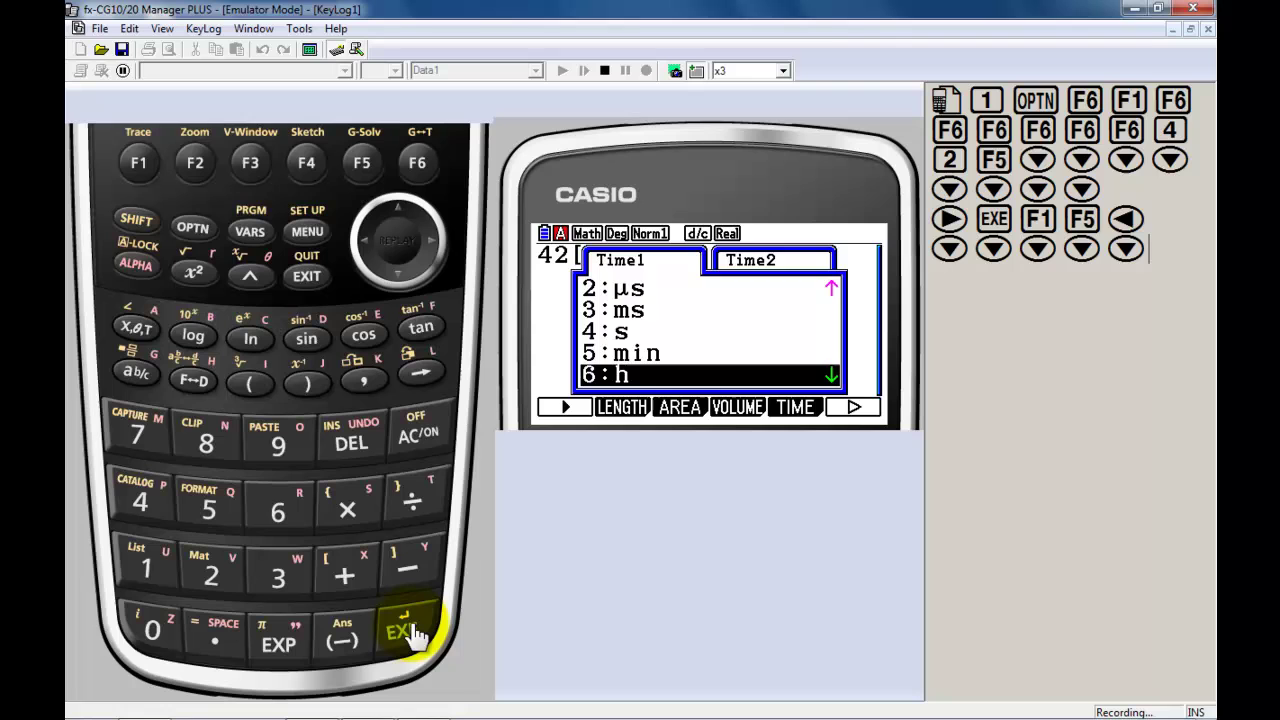
left_click(414, 632)
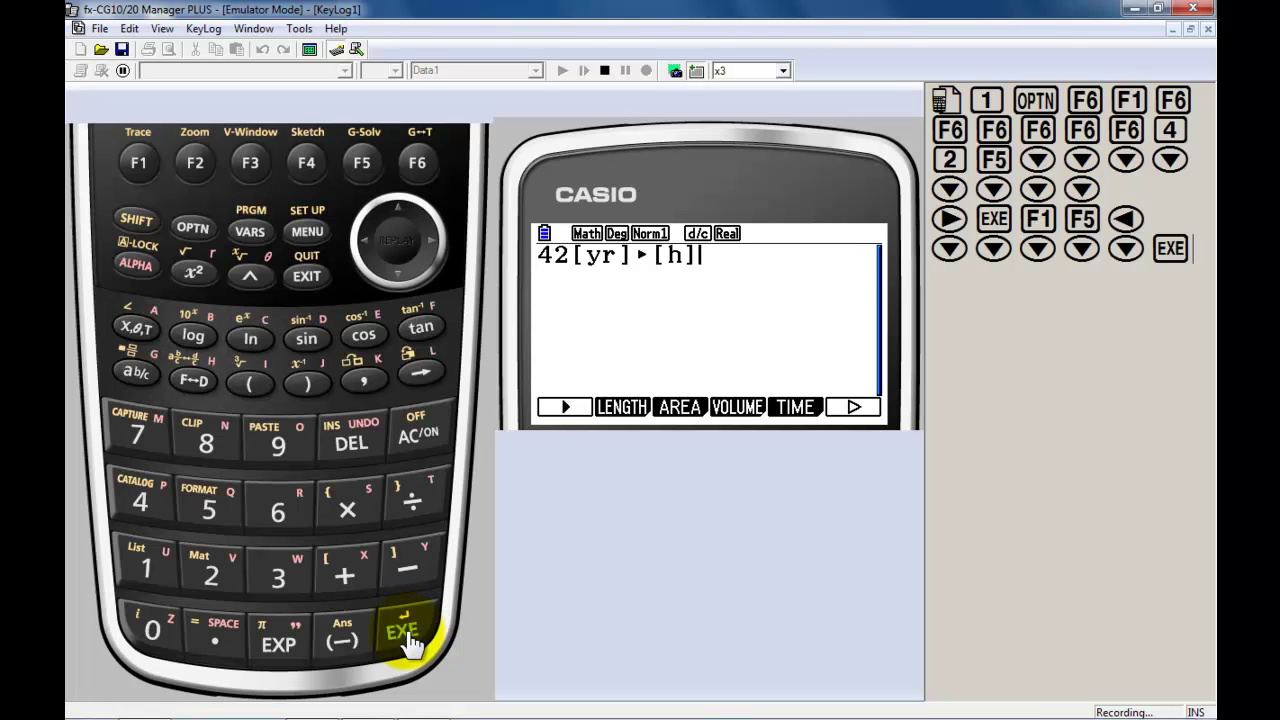
left_click(412, 645)
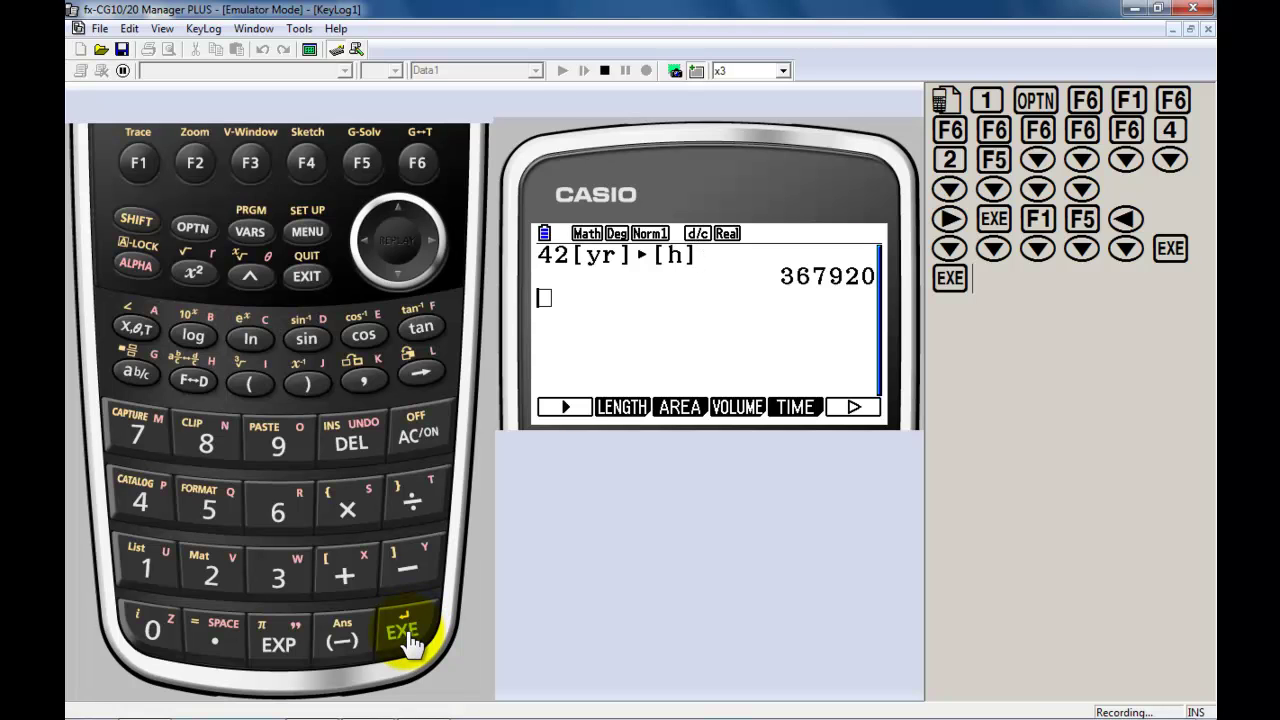
- Enter 368 and scroll through the Length1 metric units to the end of the list
left_click(272, 577)
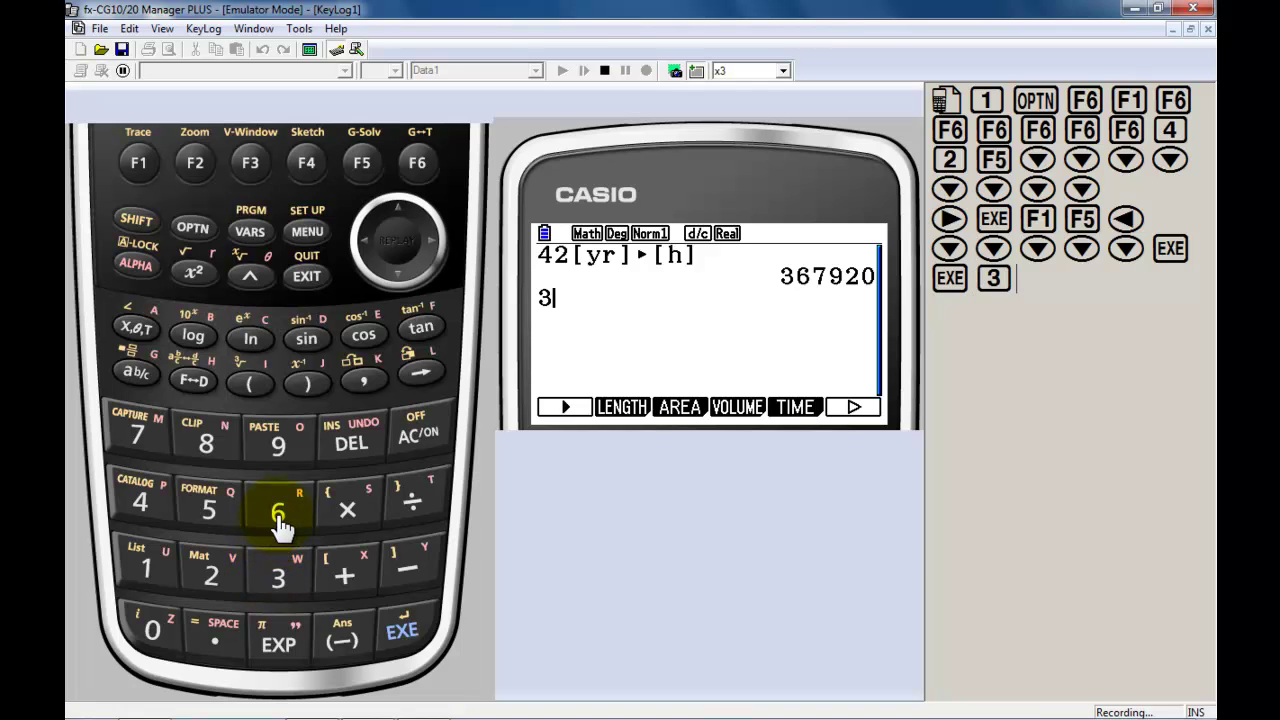
left_click(280, 525)
left_click(218, 447)
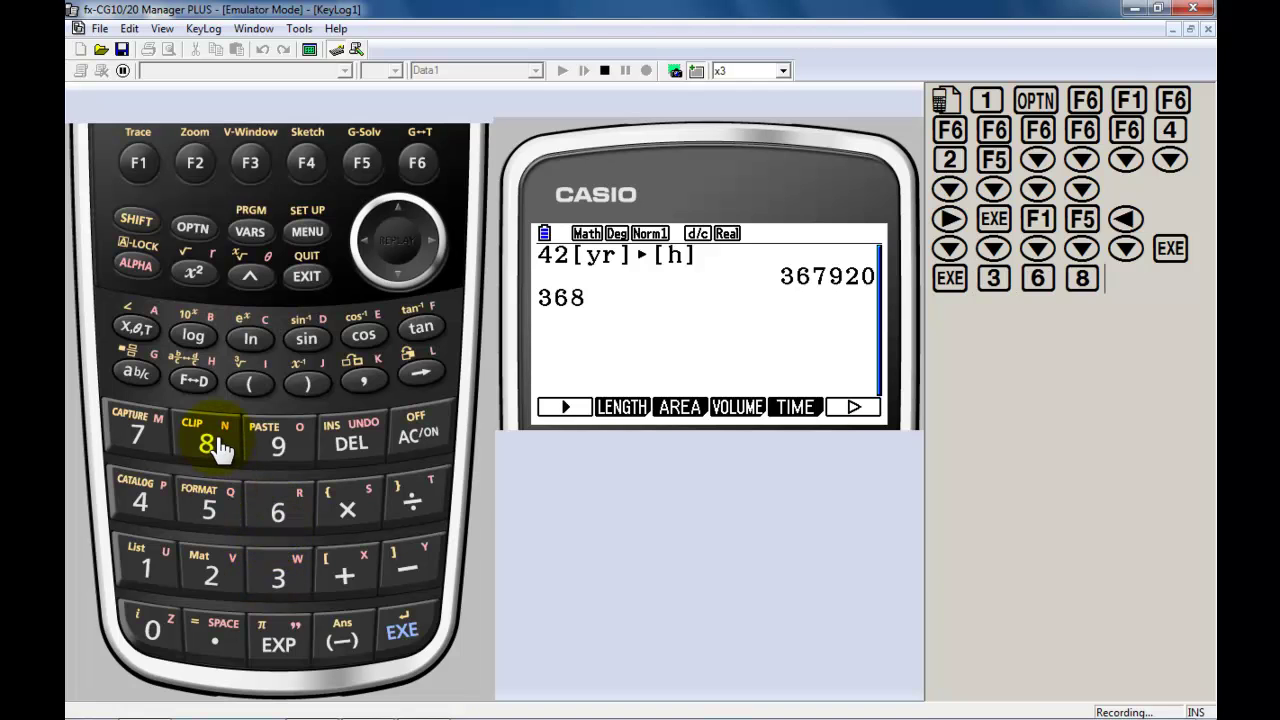
left_click(612, 408)
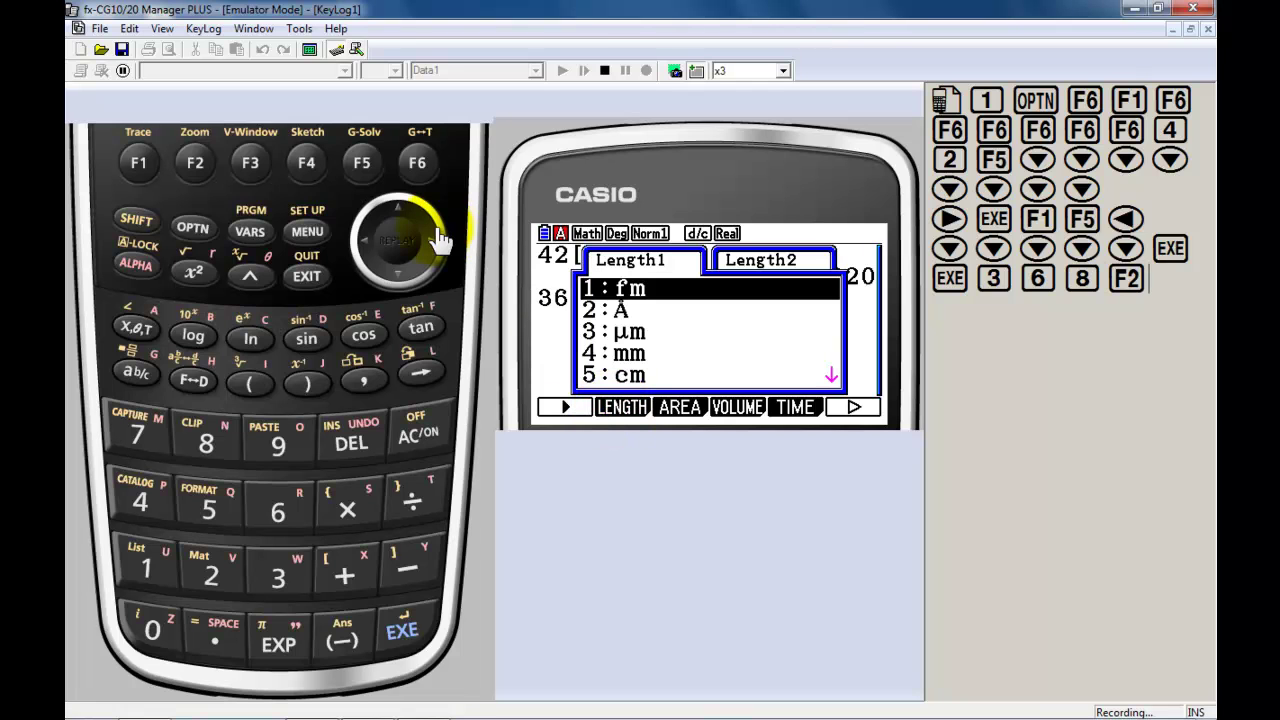
left_click(402, 282)
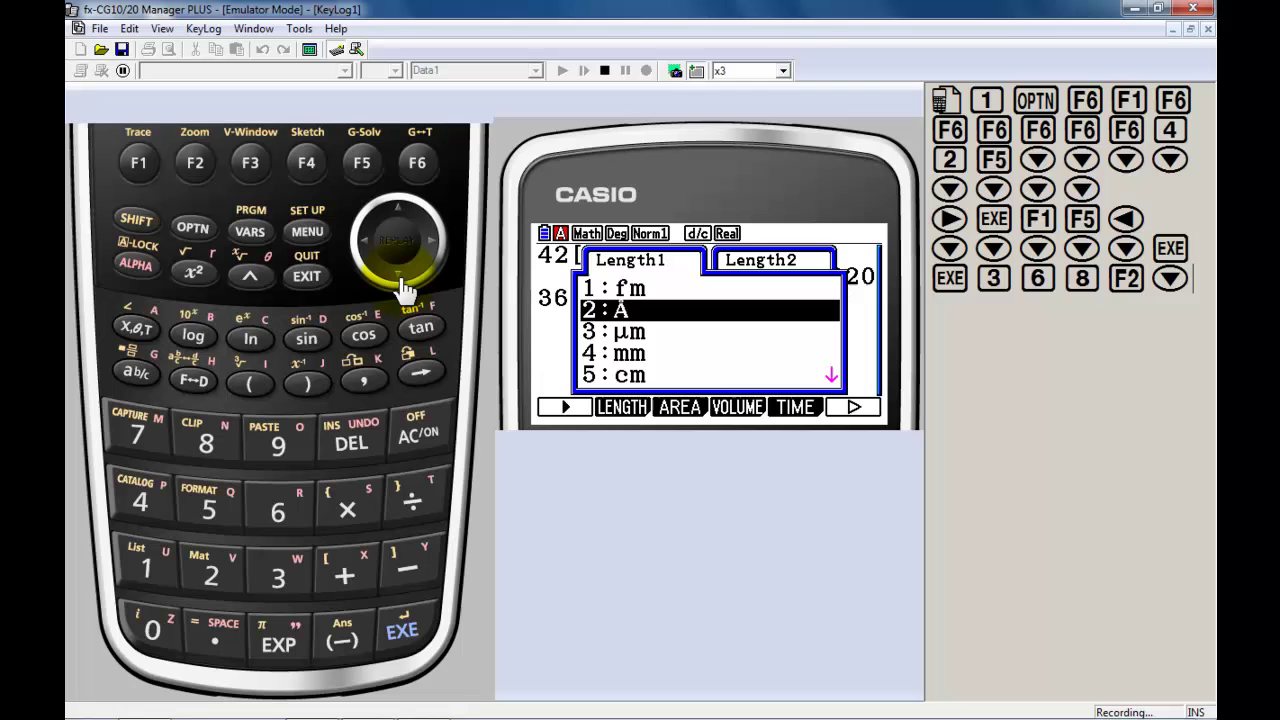
left_click(402, 282)
left_click(402, 282)
left_click(402, 282)
left_click(402, 282)
left_click(402, 282)
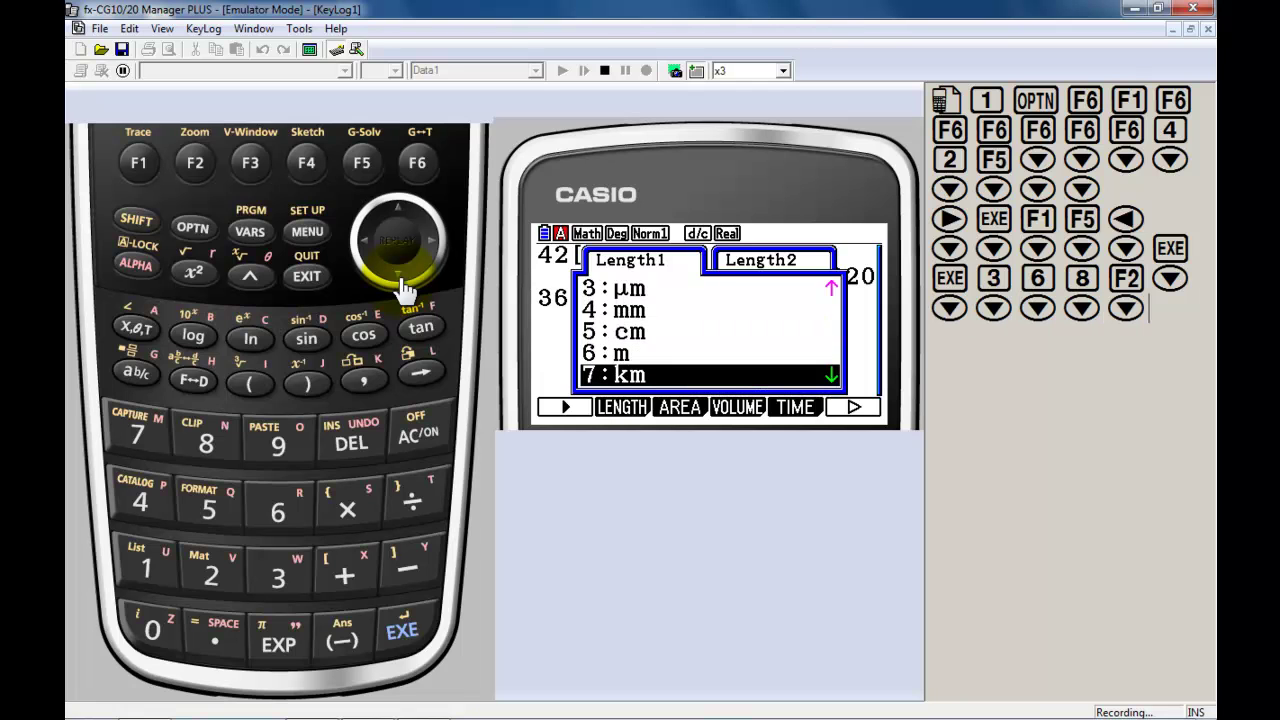
left_click(402, 282)
left_click(402, 282)
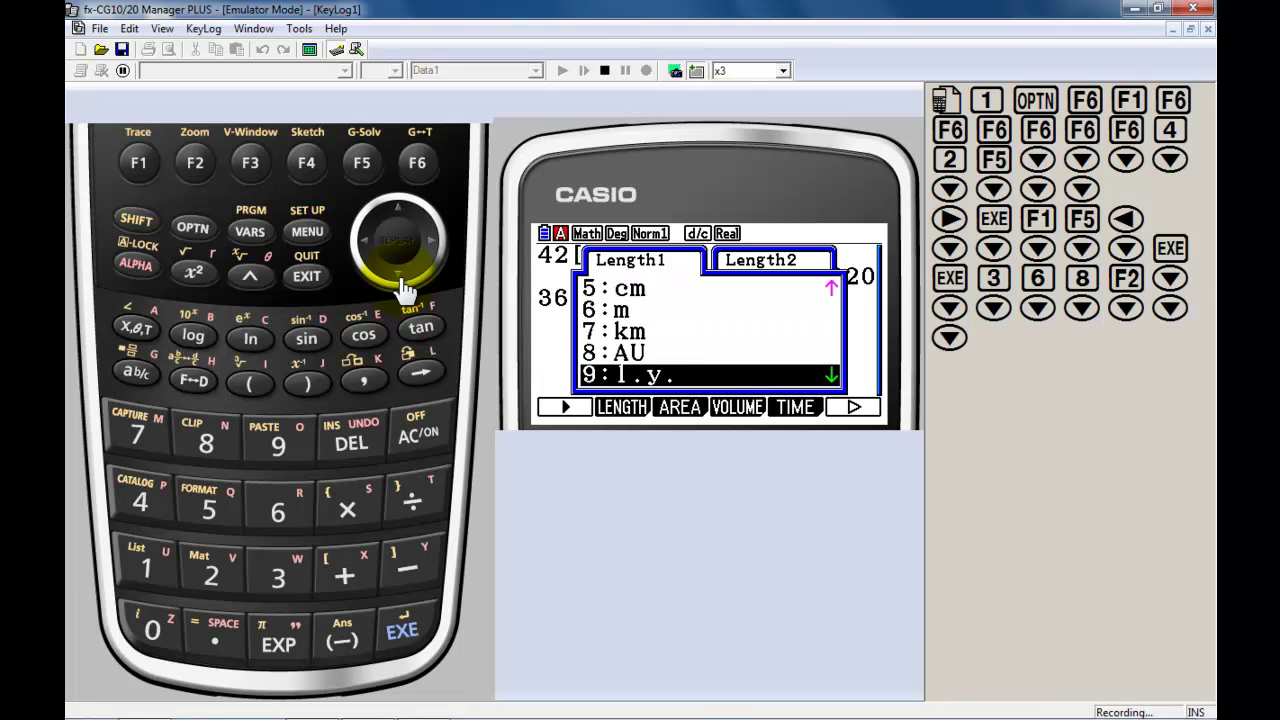
left_click(402, 282)
left_click(402, 282)
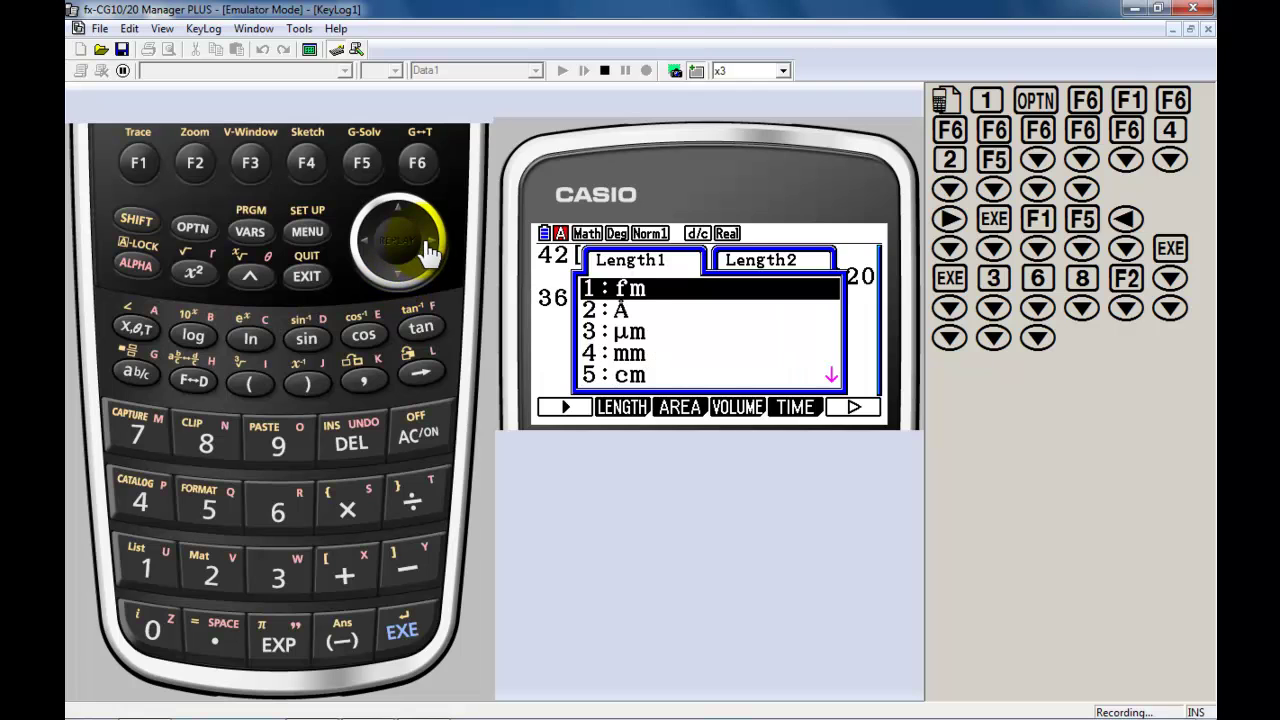
- Attach the mile unit from the Length2 list to 368
left_click(432, 250)
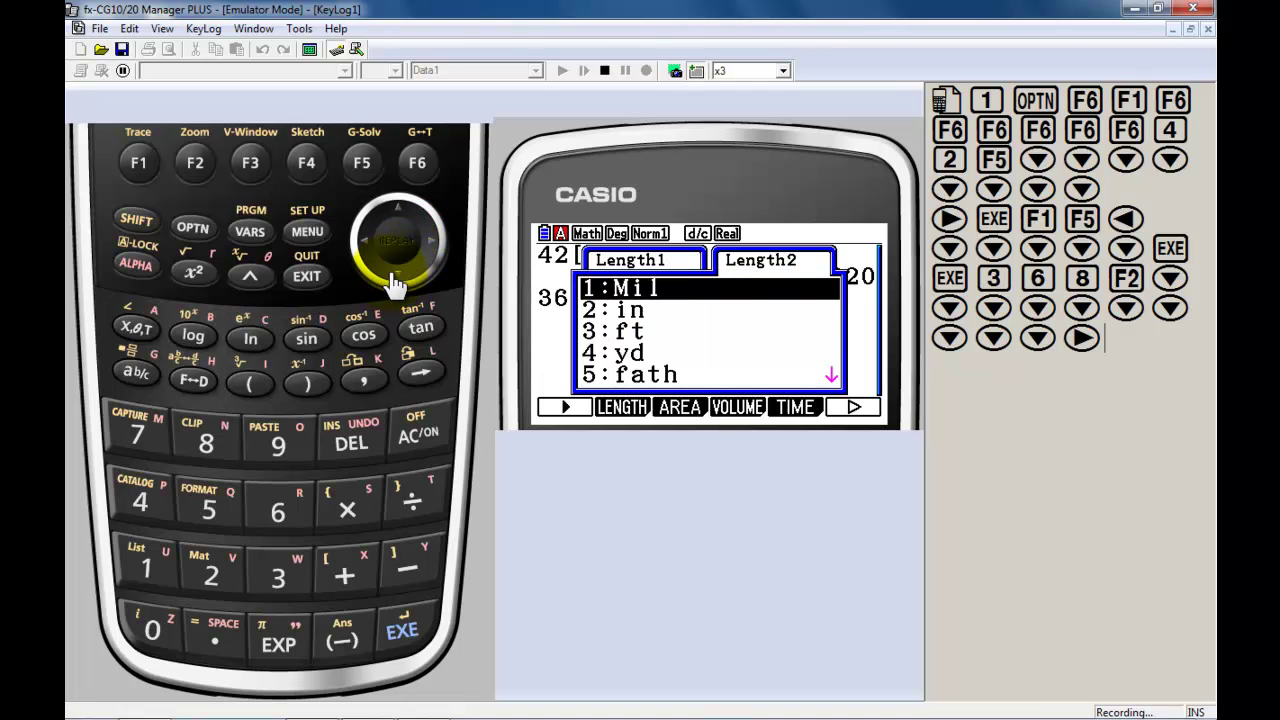
left_click(395, 283)
left_click(395, 283)
left_click(395, 283)
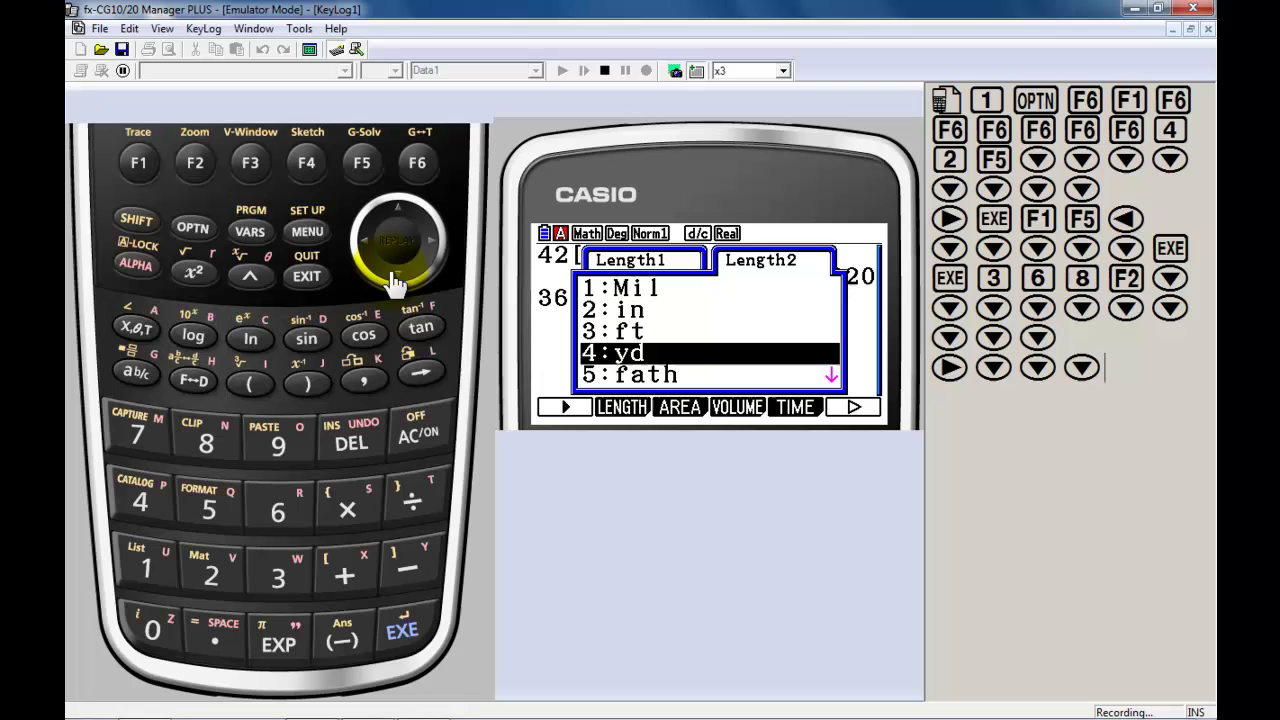
left_click(395, 283)
left_click(395, 283)
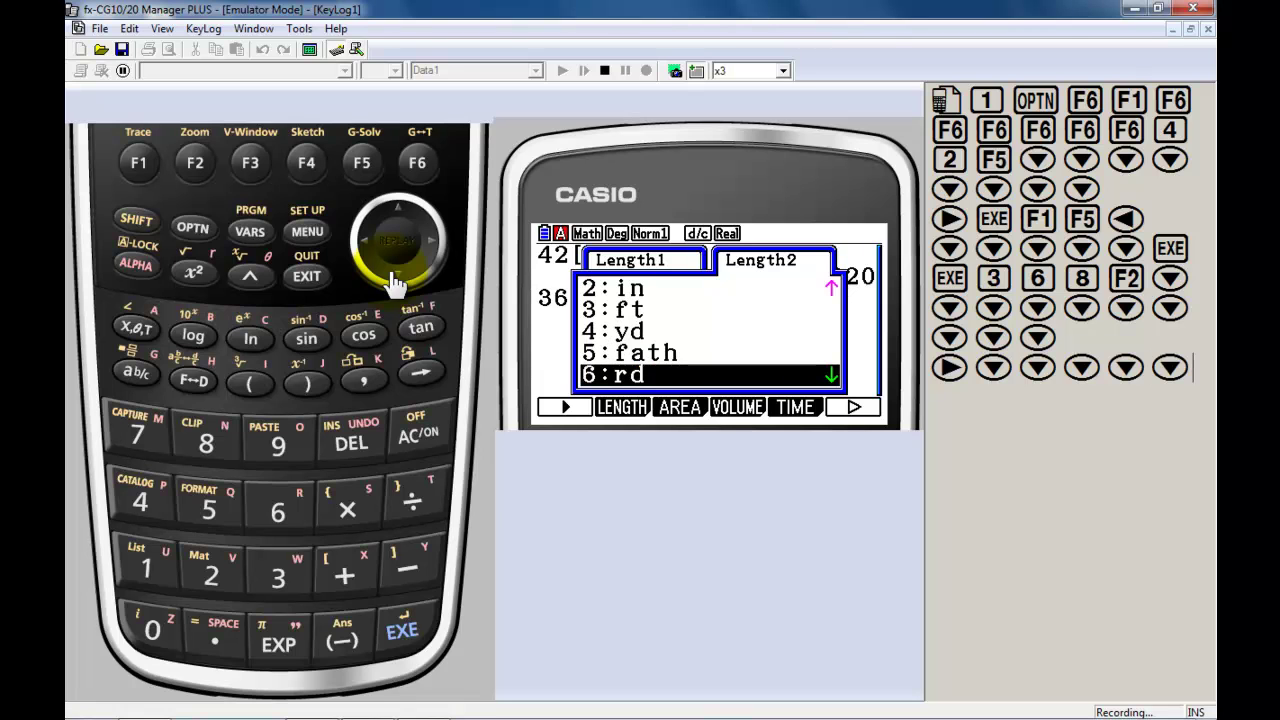
left_click(395, 283)
left_click(395, 283)
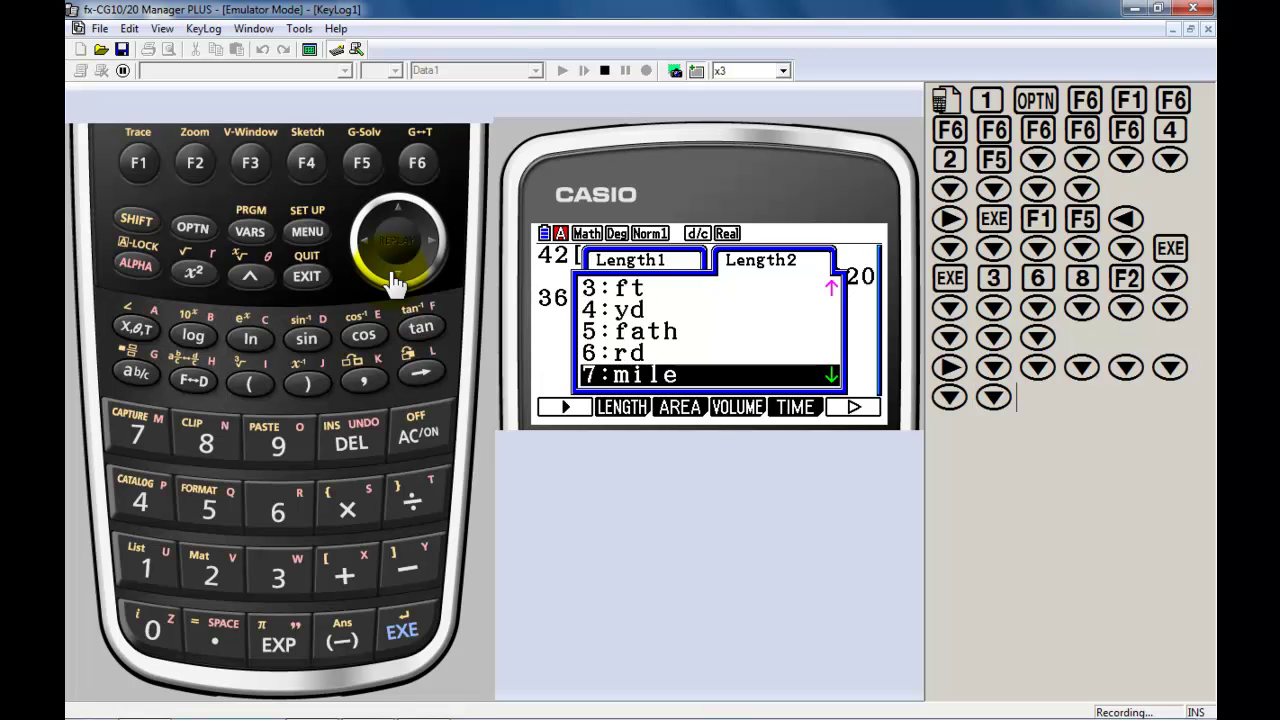
left_click(397, 281)
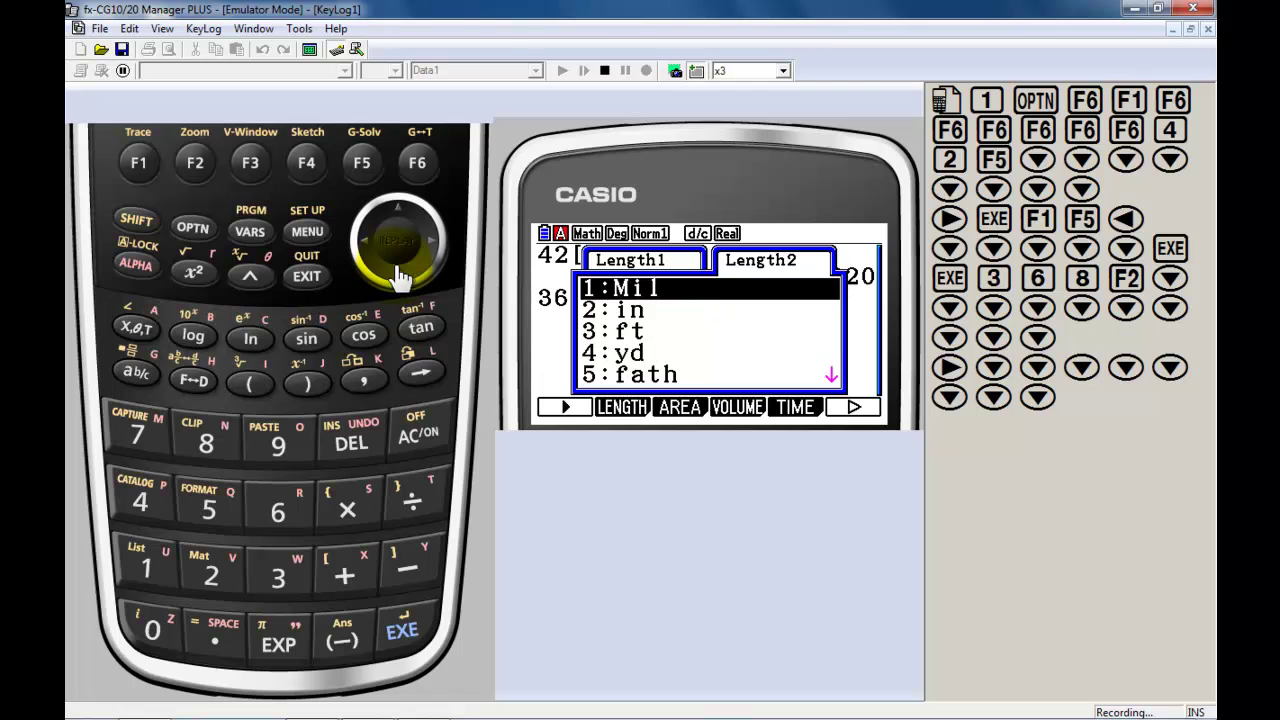
left_click(398, 218)
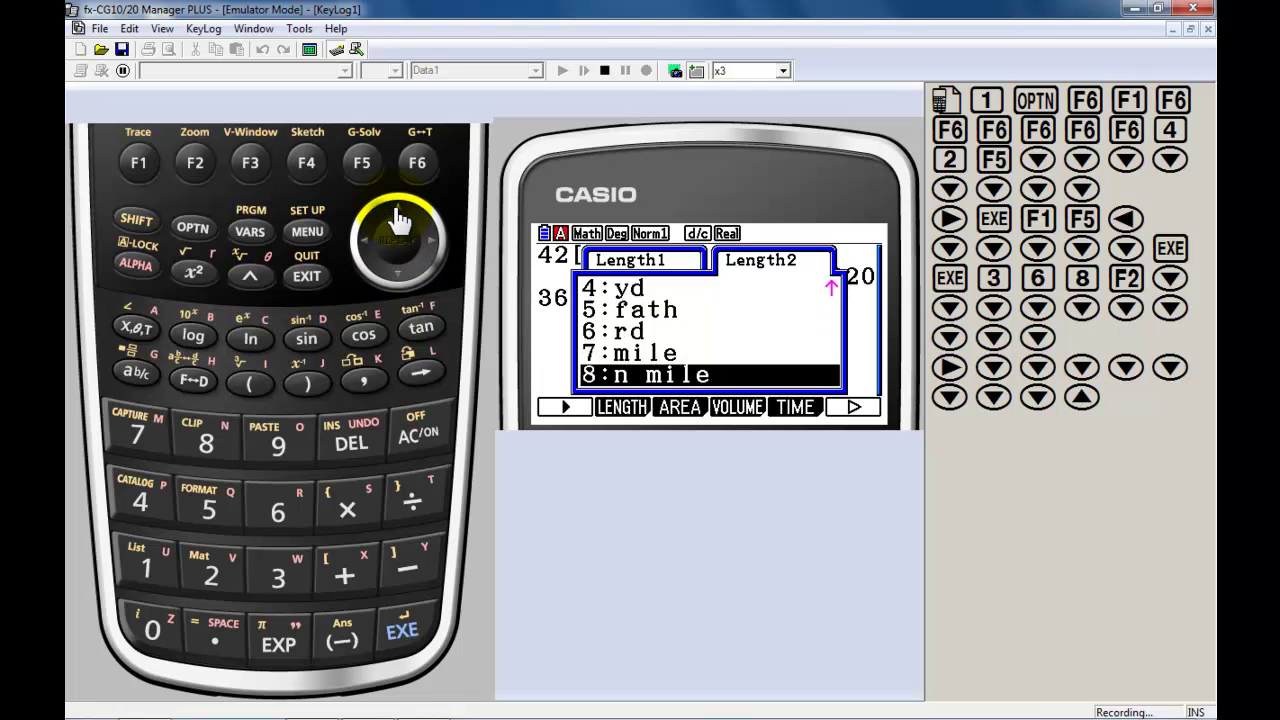
left_click(398, 218)
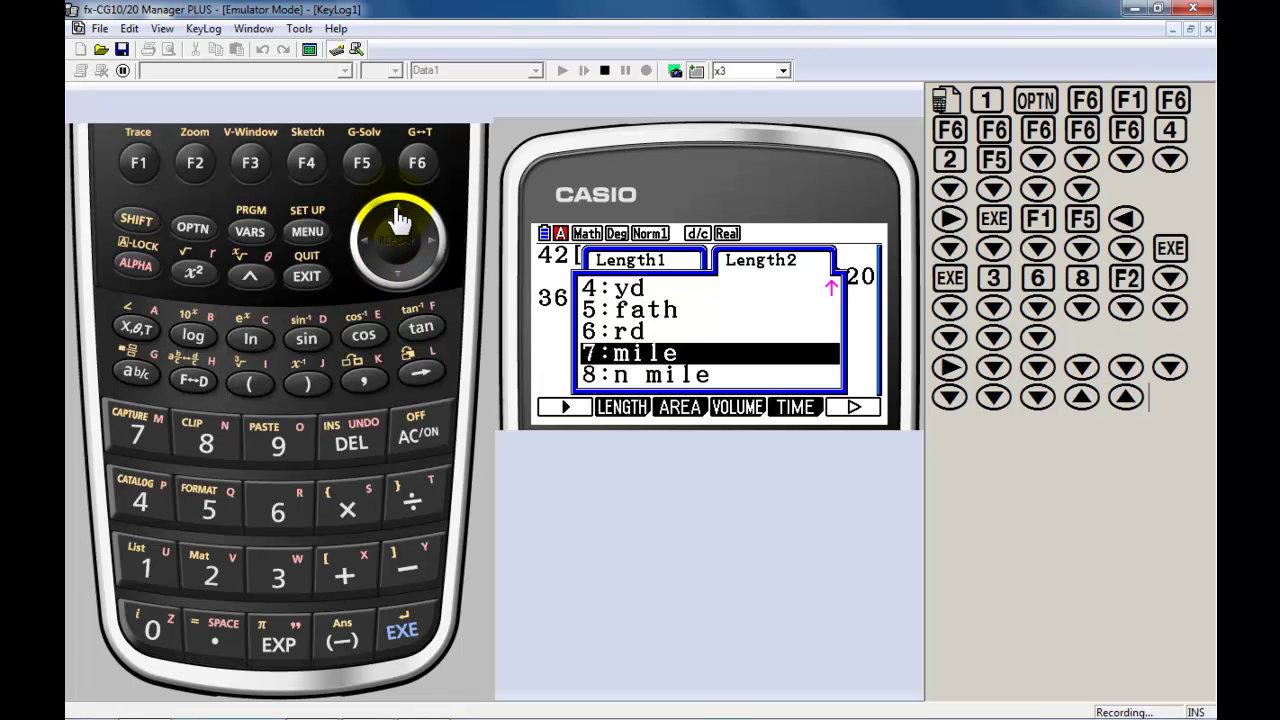
left_click(413, 645)
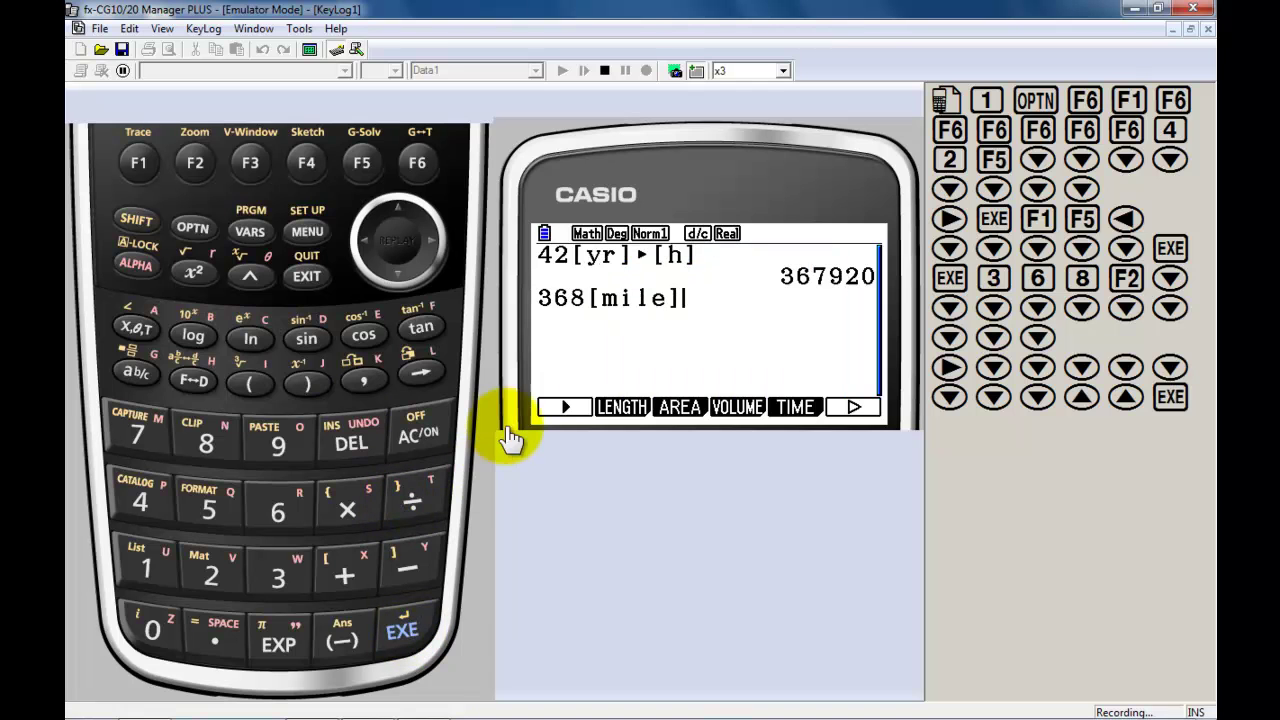
- Convert 368[mile] to inches and evaluate, giving 23316480
left_click(636, 414)
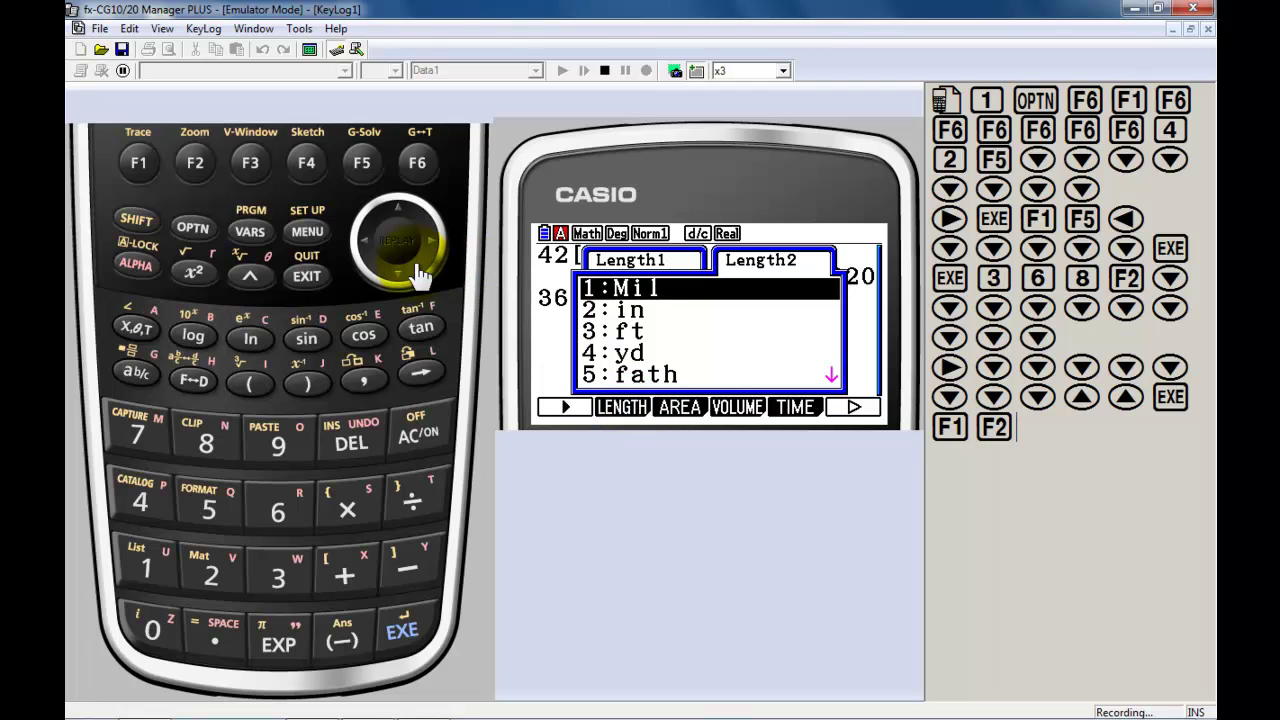
left_click(405, 280)
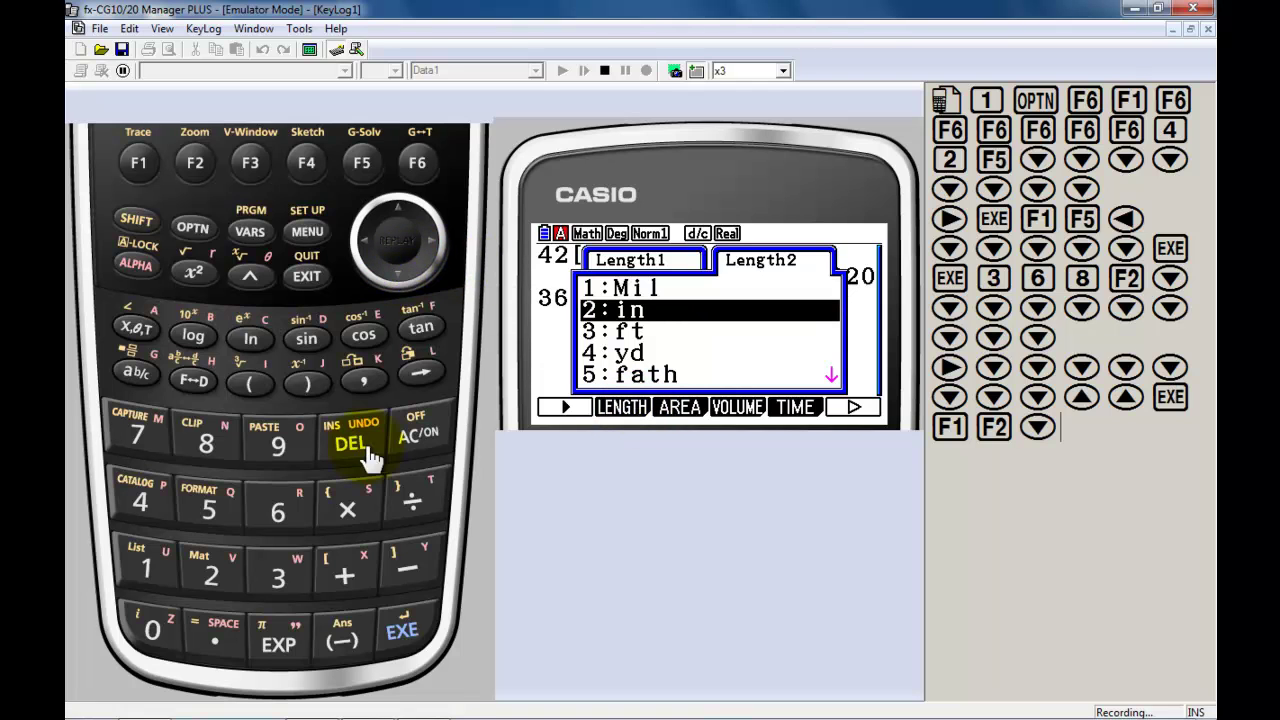
left_click(400, 632)
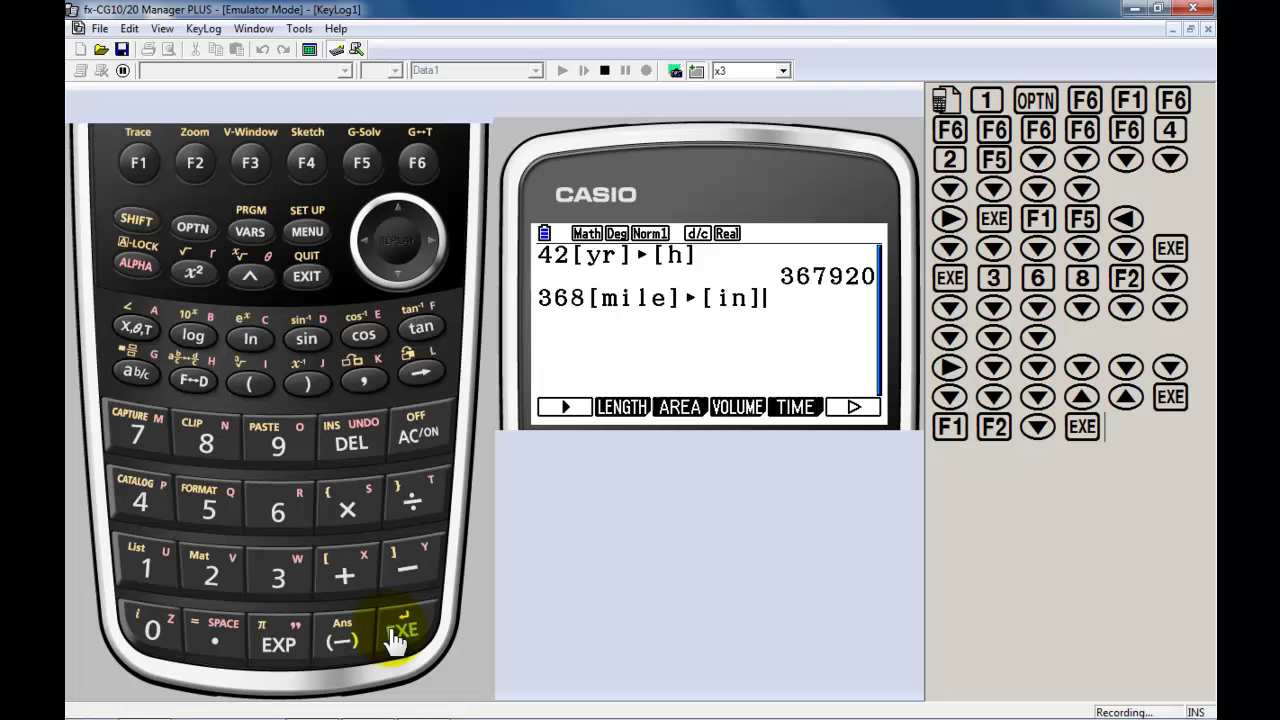
left_click(400, 632)
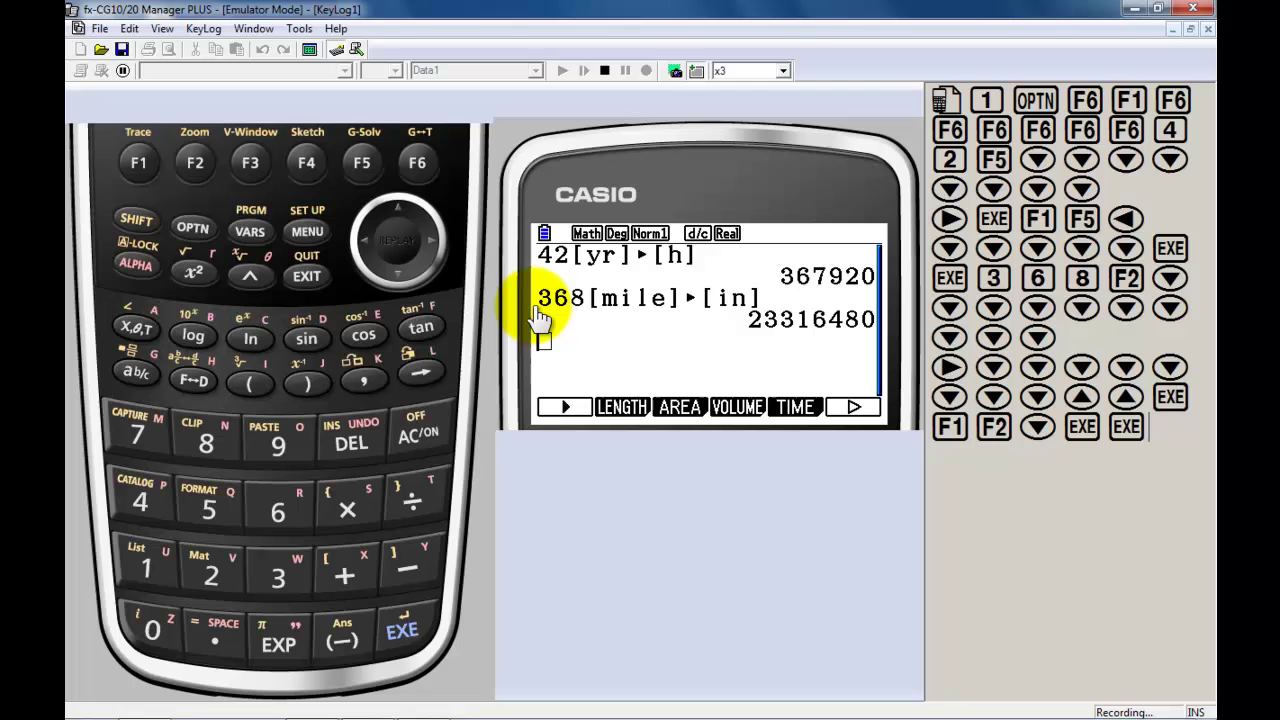
- Browse the area units, then enter 12 with the ft² unit
left_click(682, 418)
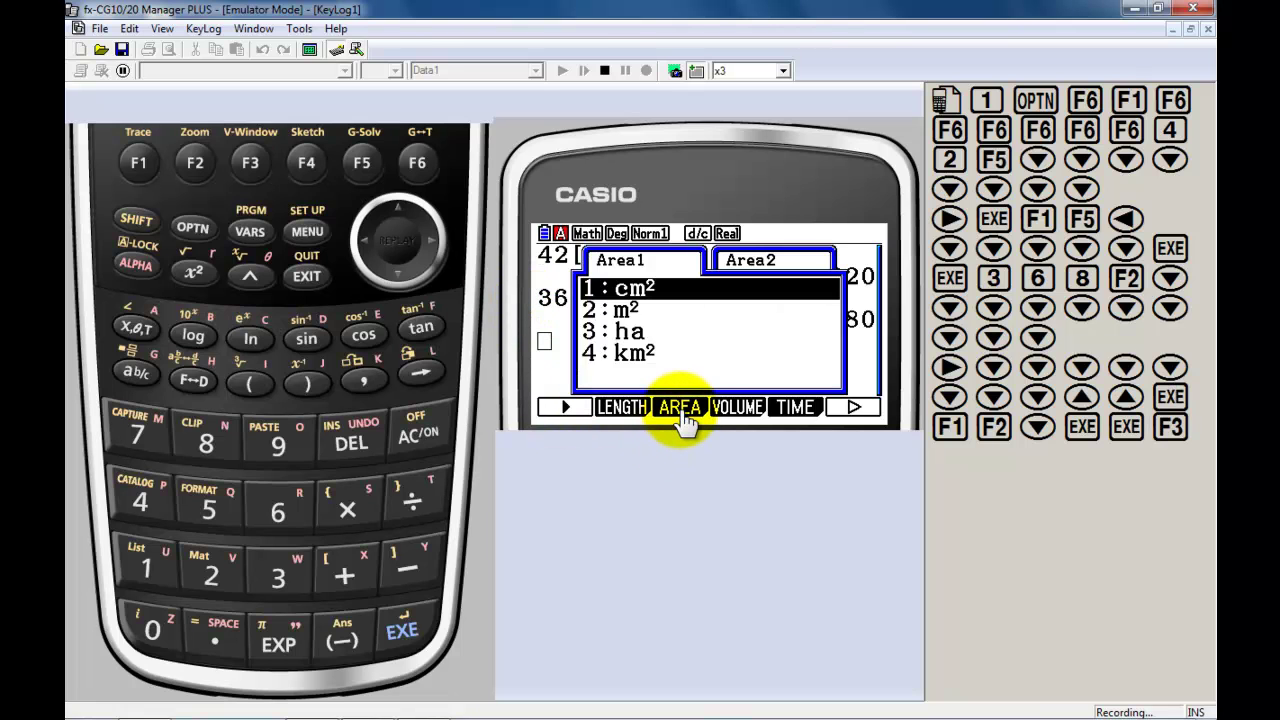
left_click(432, 250)
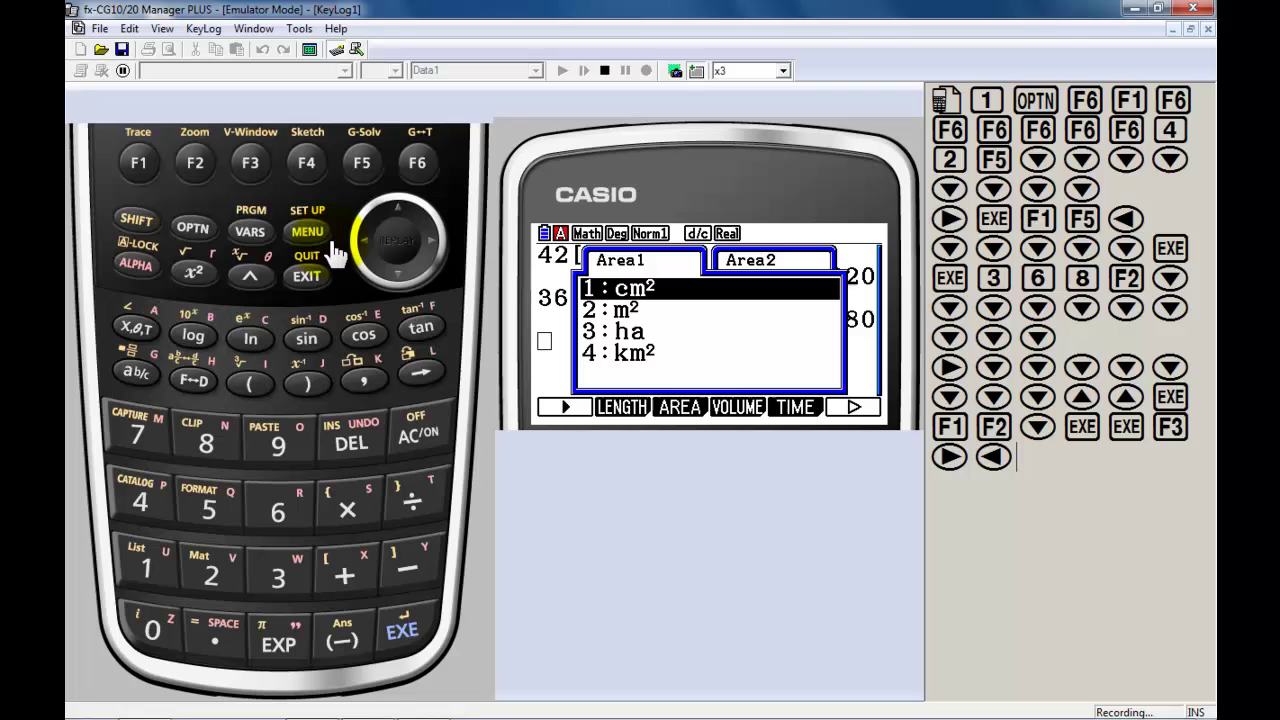
left_click(399, 282)
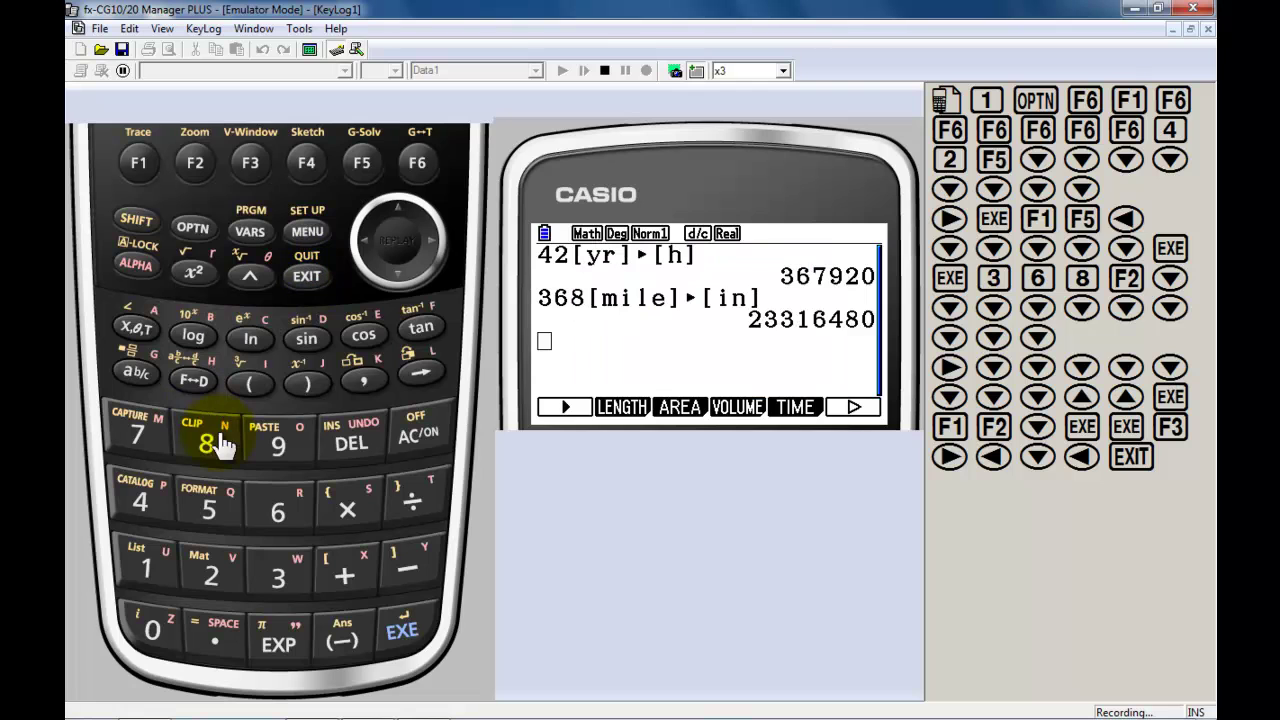
left_click(211, 575)
left_click(665, 412)
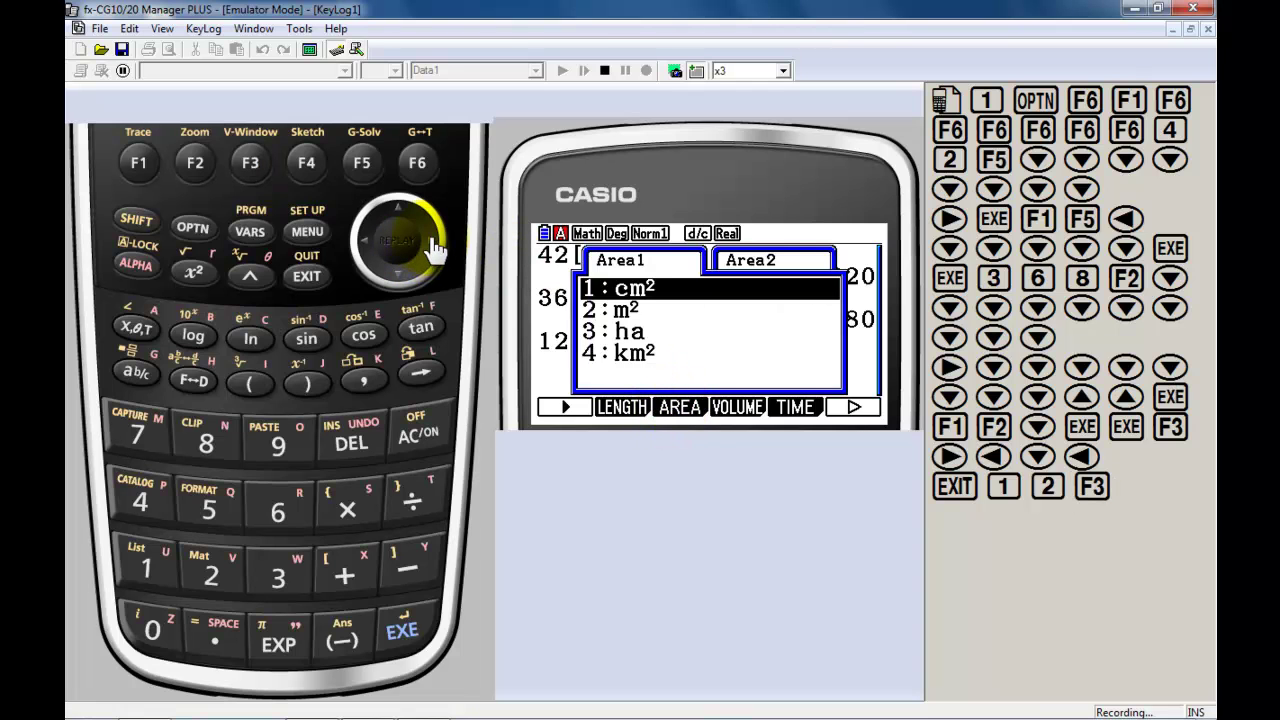
left_click(404, 285)
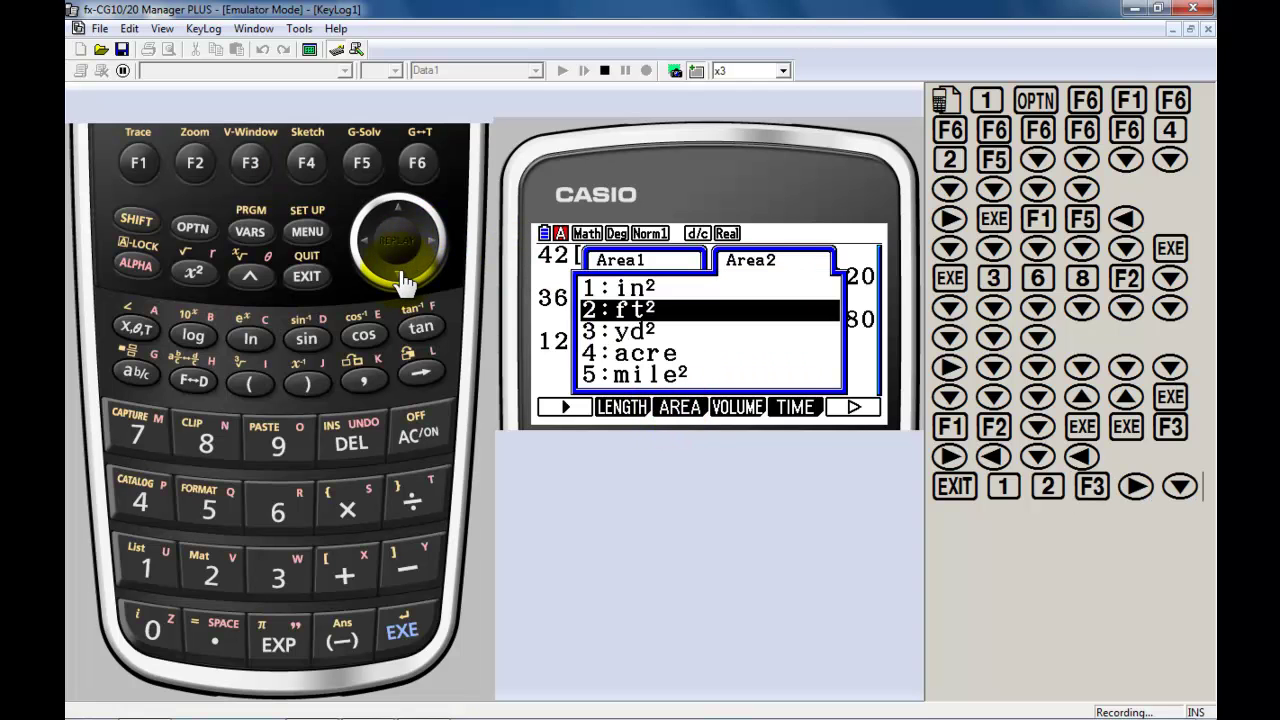
left_click(420, 632)
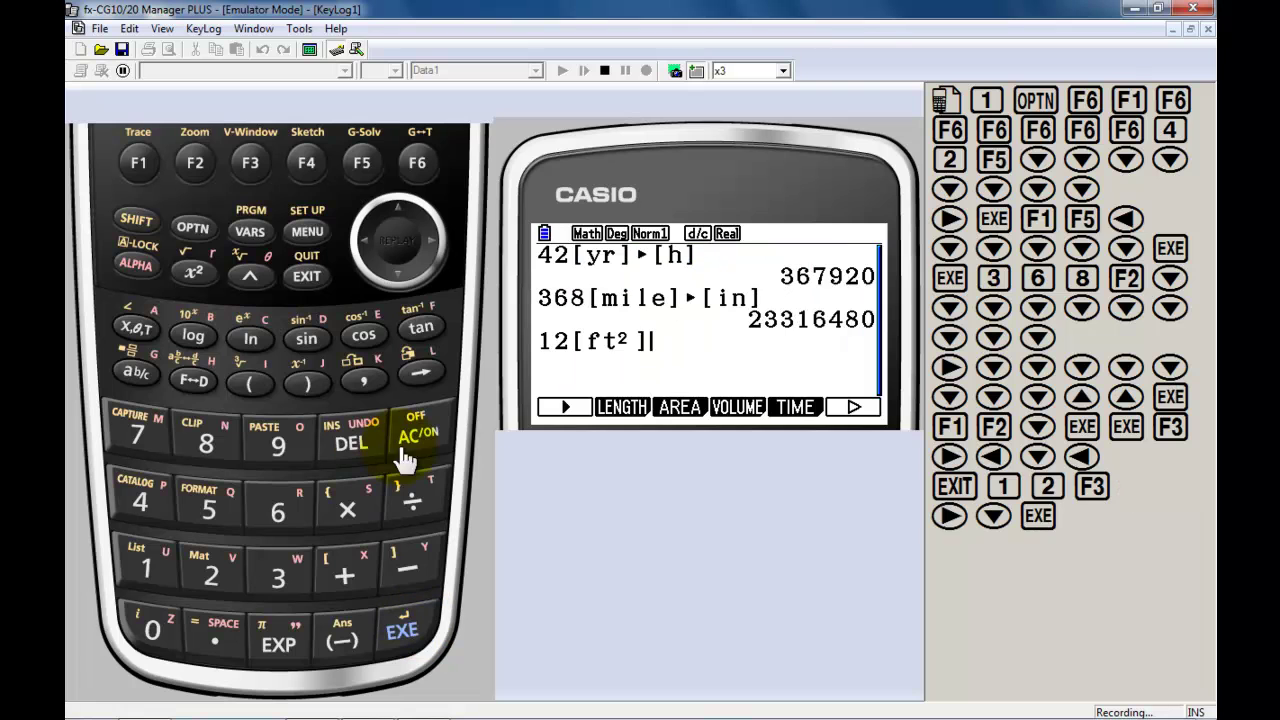
- Convert 12[ft²] to yd² and evaluate, giving 1.33333327
left_click(564, 412)
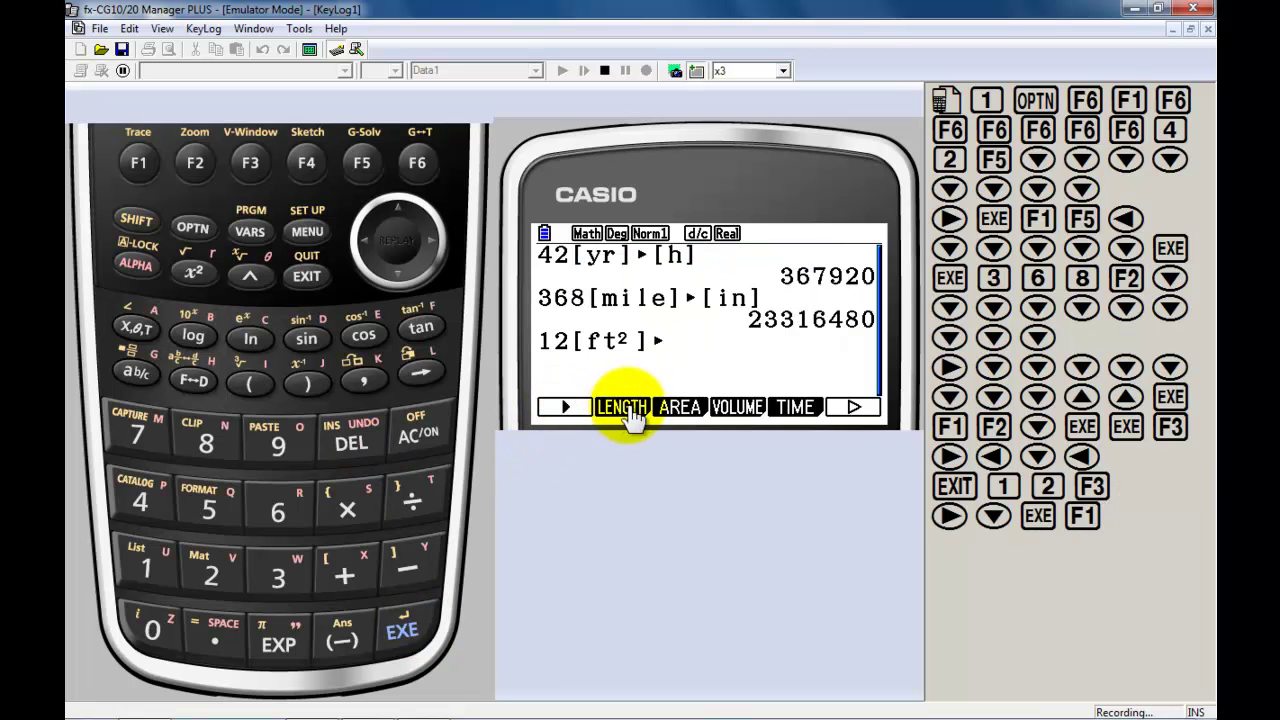
left_click(680, 412)
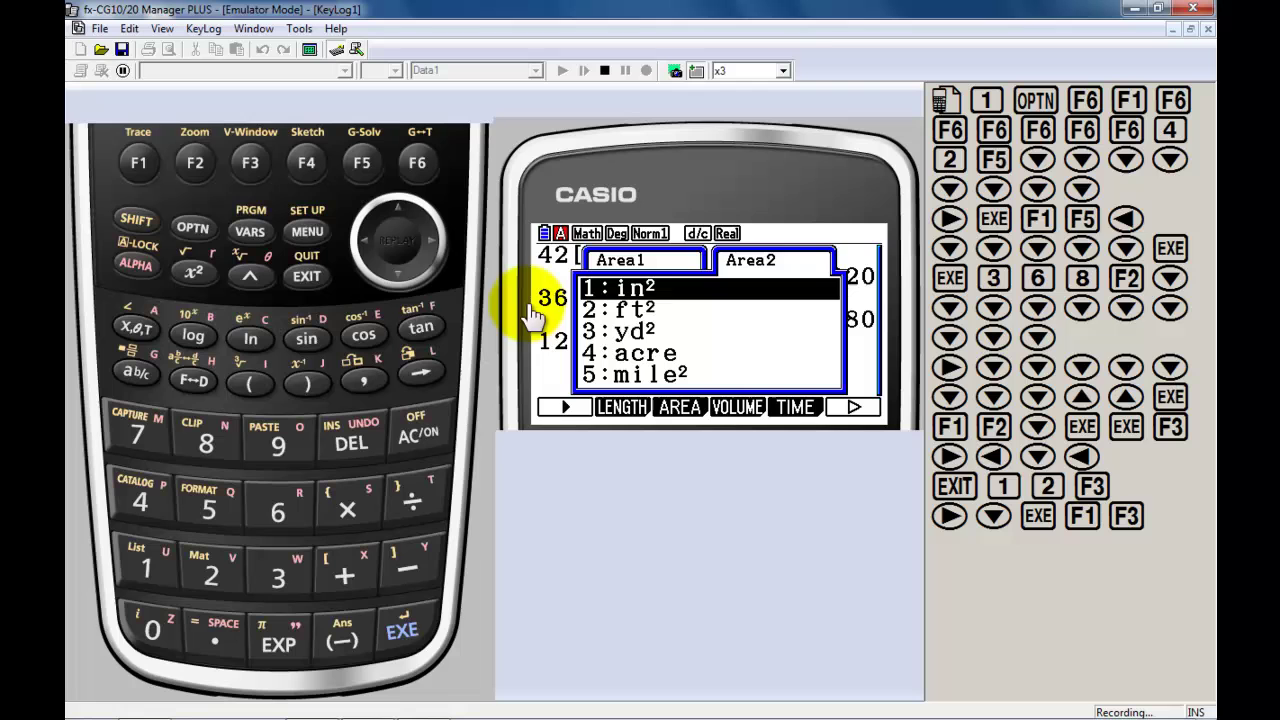
left_click(400, 282)
left_click(400, 282)
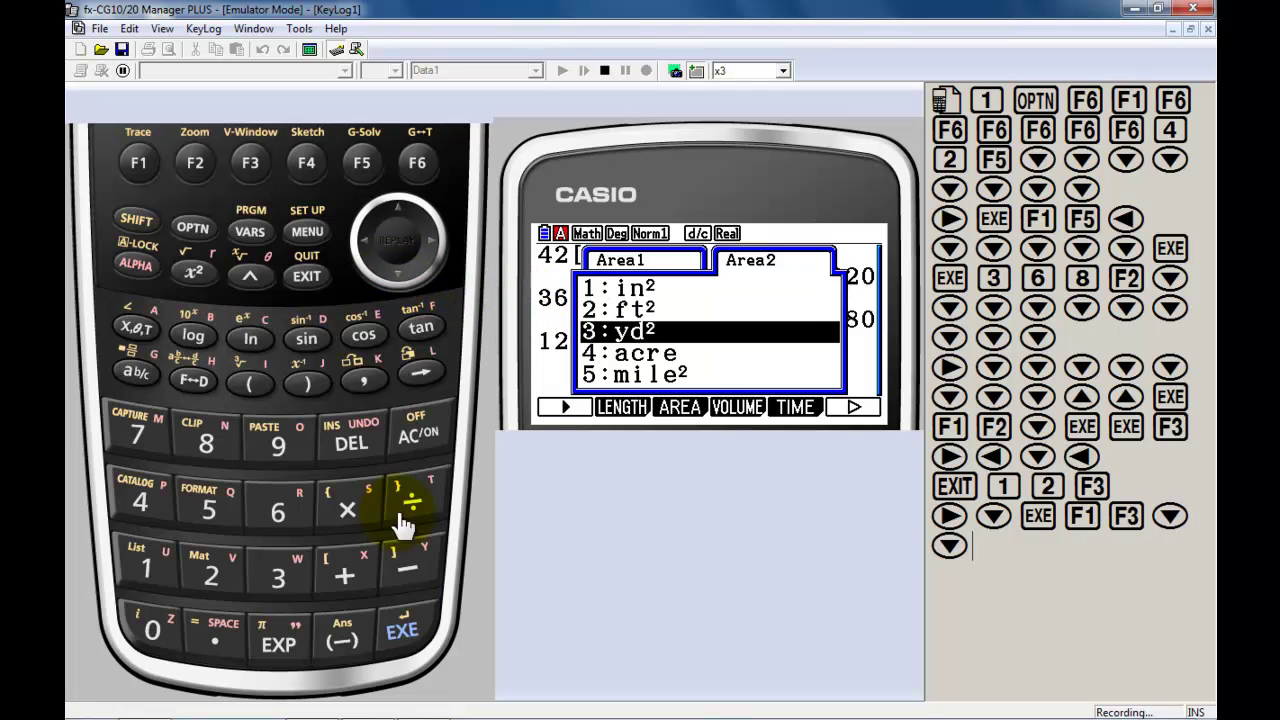
left_click(403, 640)
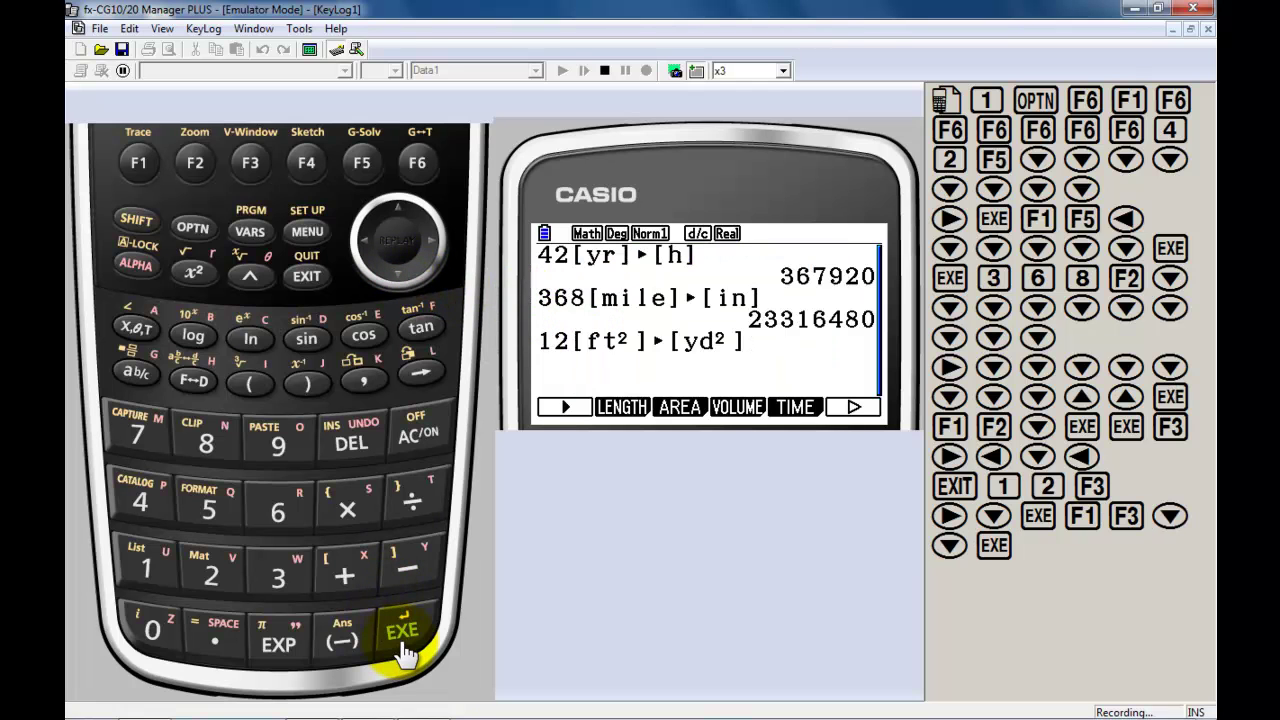
left_click(405, 650)
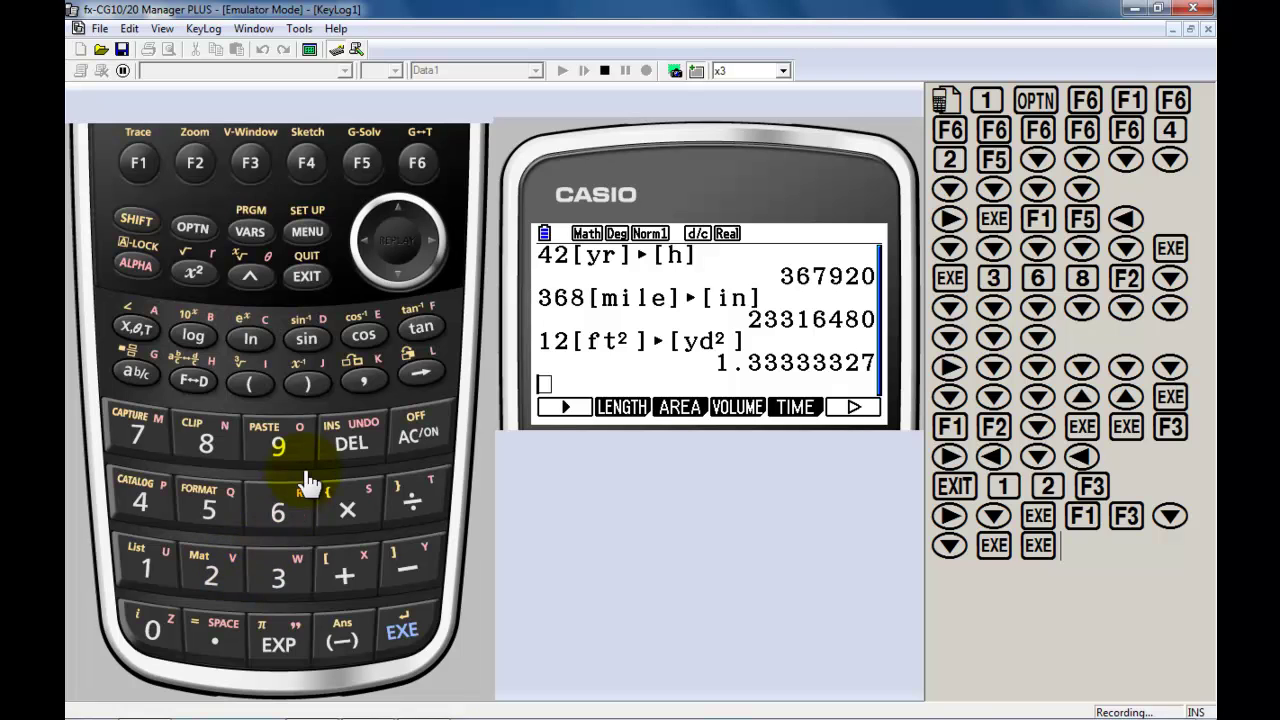
- Enter 144 with the ft² area unit
left_click(148, 572)
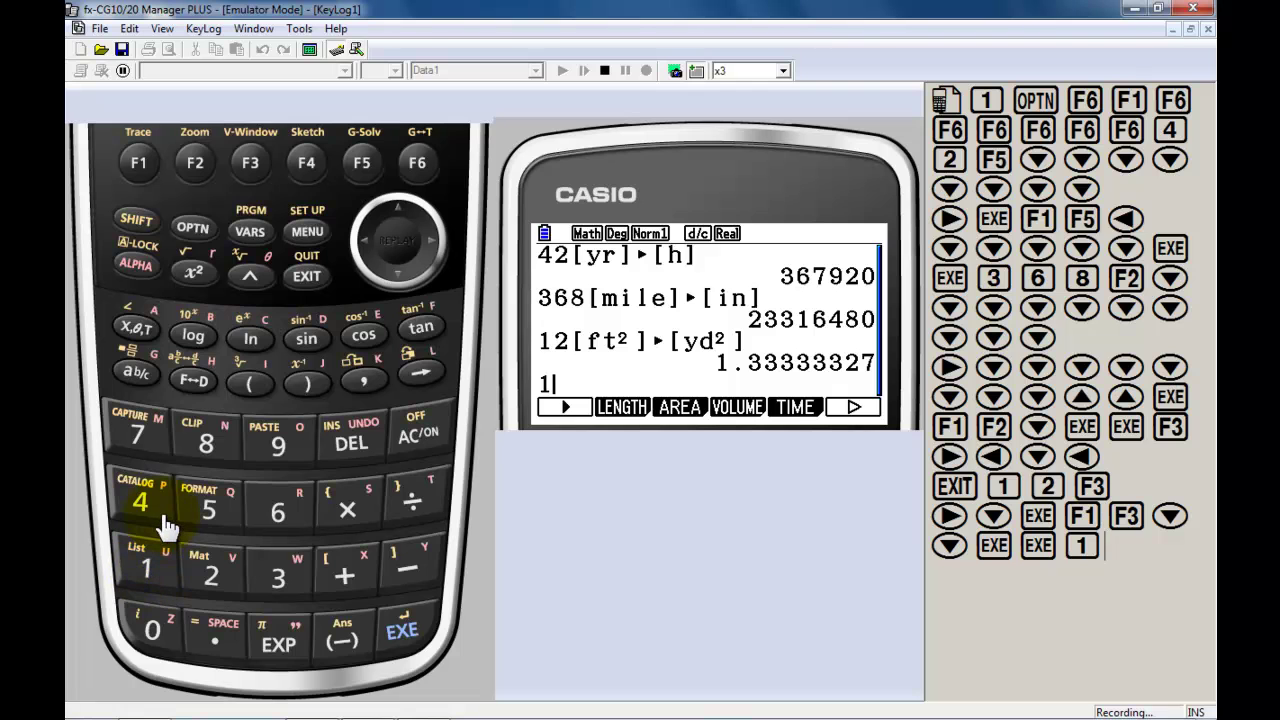
left_click(163, 520)
left_click(163, 520)
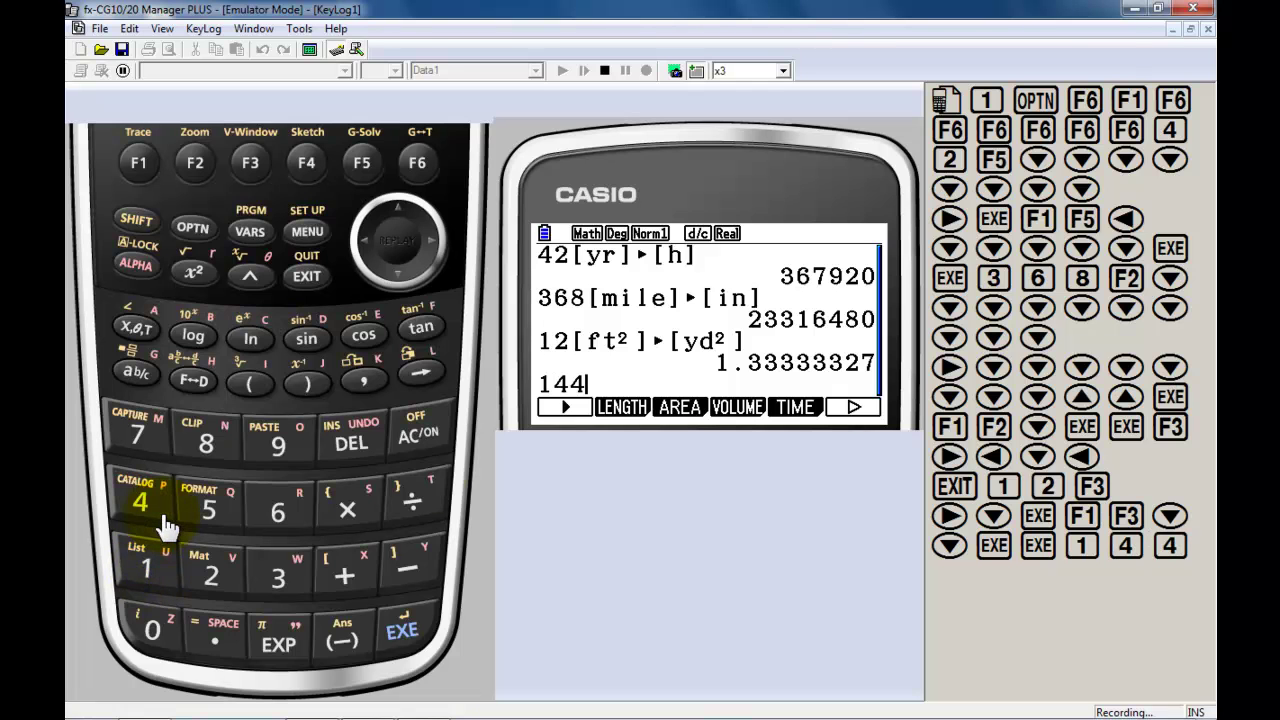
left_click(679, 412)
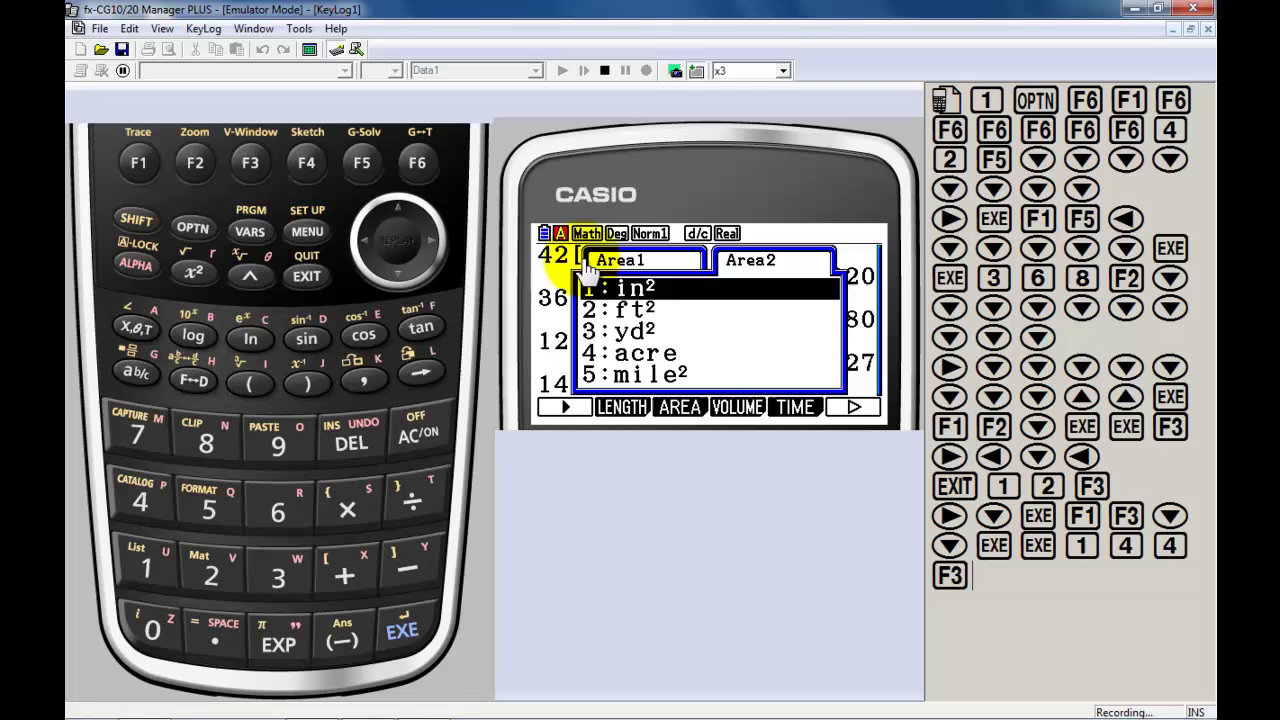
left_click(397, 278)
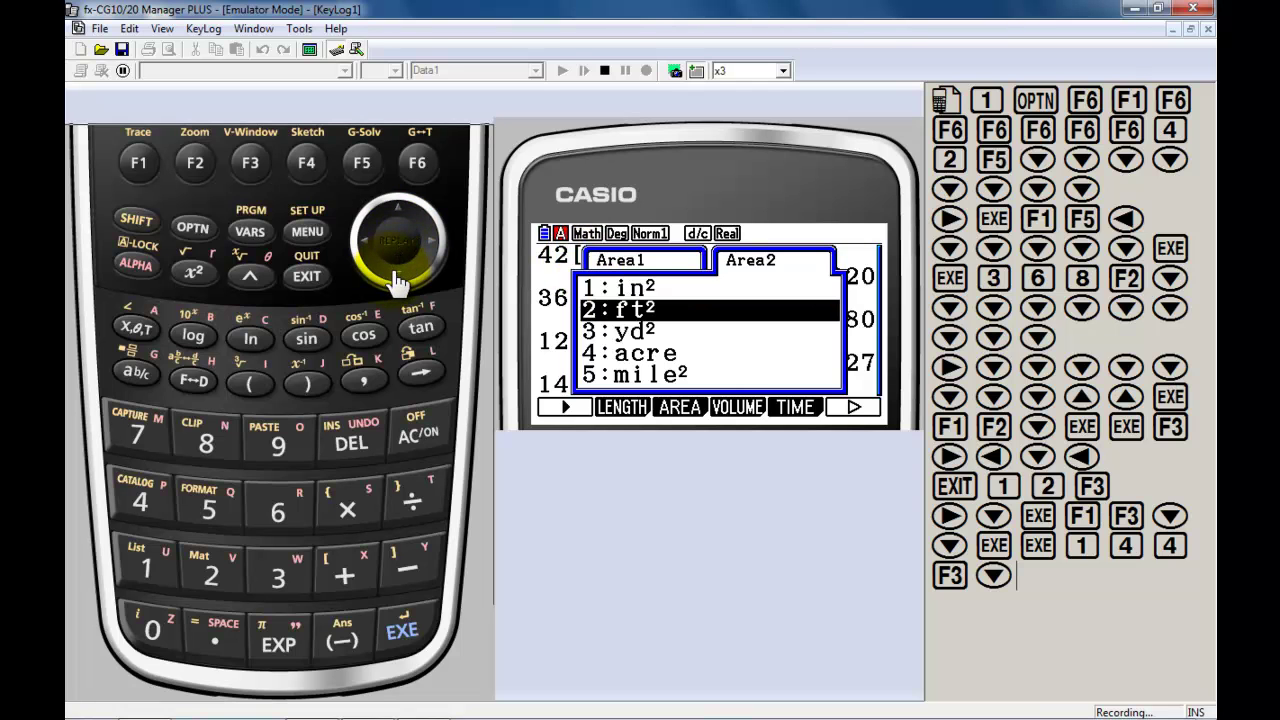
left_click(403, 632)
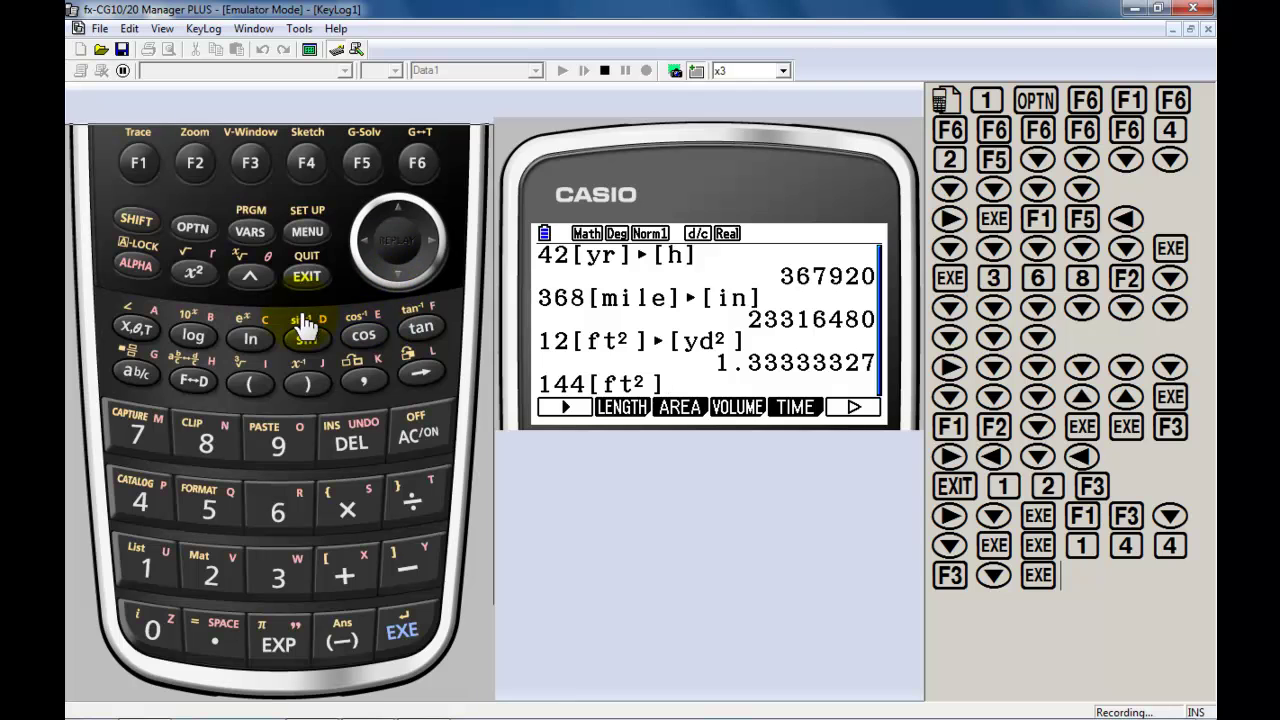
- Convert 144[ft²] to yd² and evaluate, giving 15.99999923
left_click(557, 407)
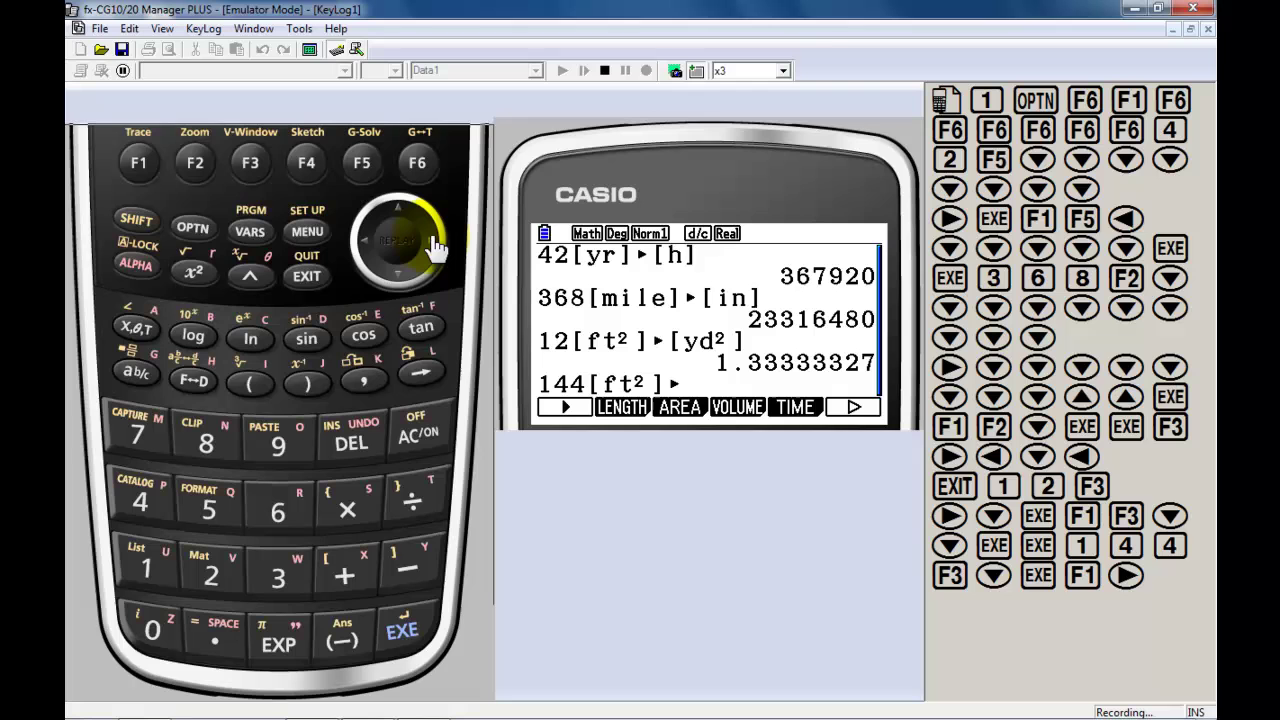
left_click(363, 252)
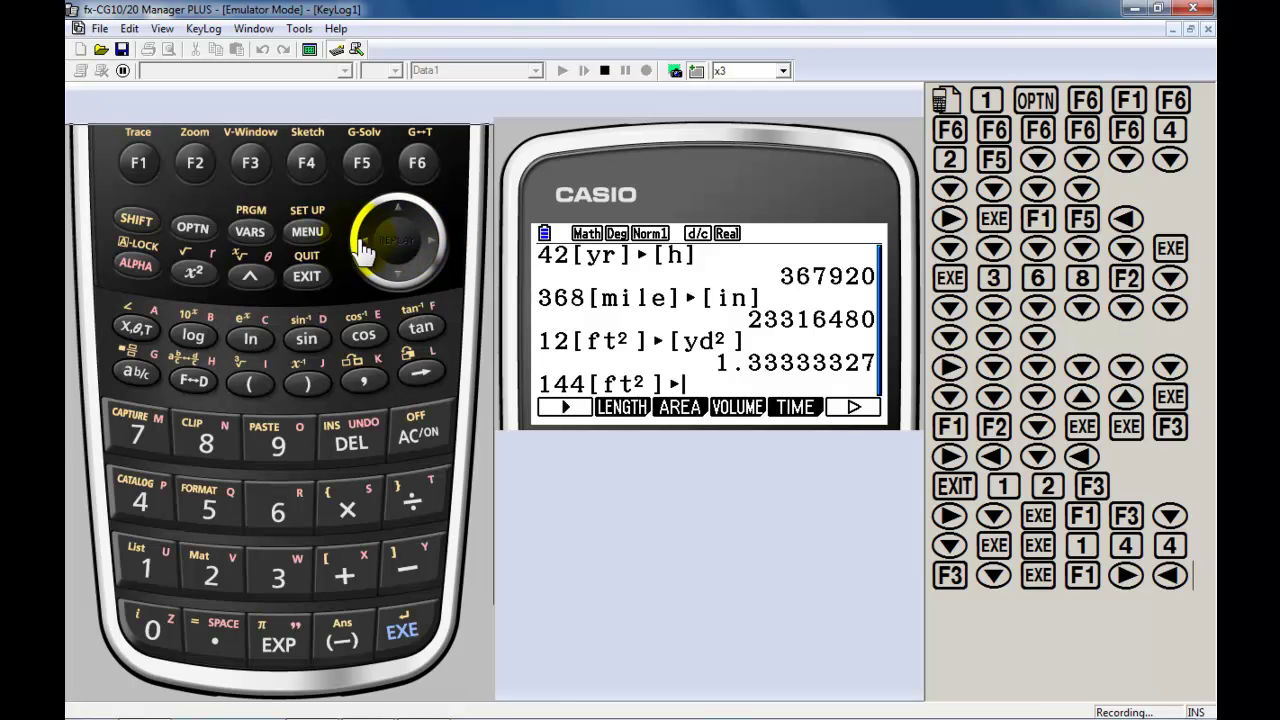
left_click(692, 410)
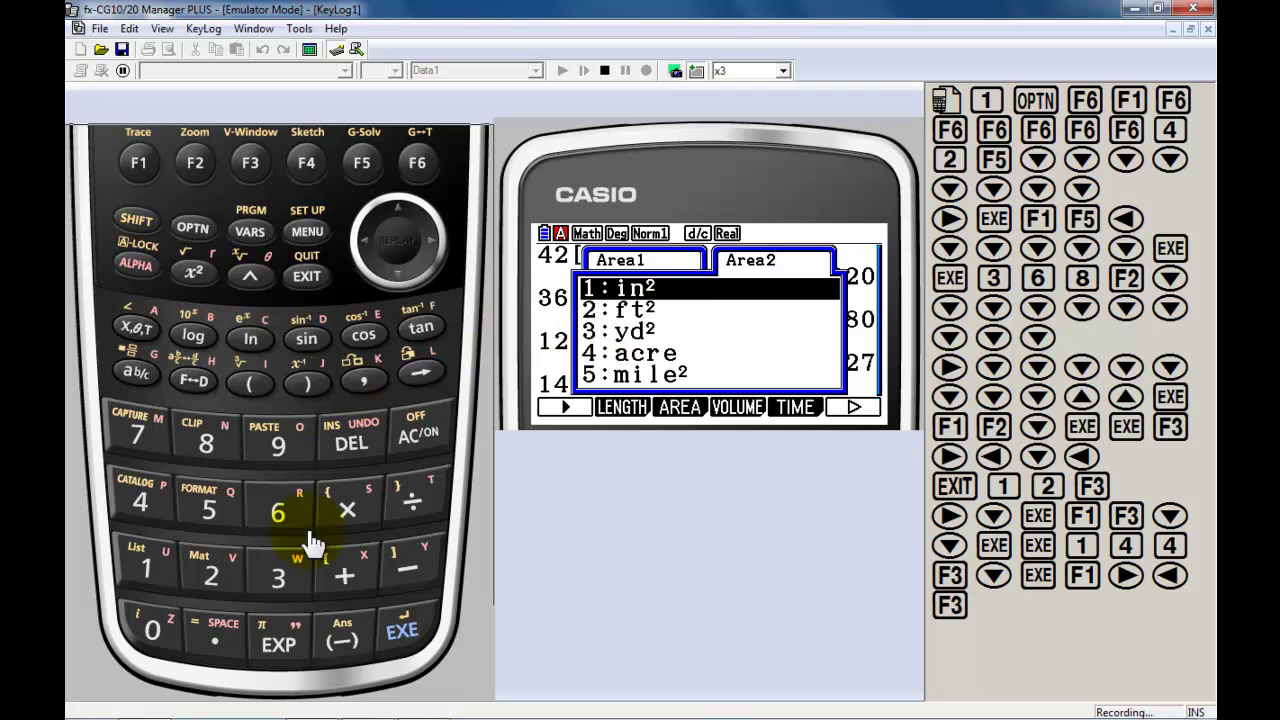
left_click(278, 572)
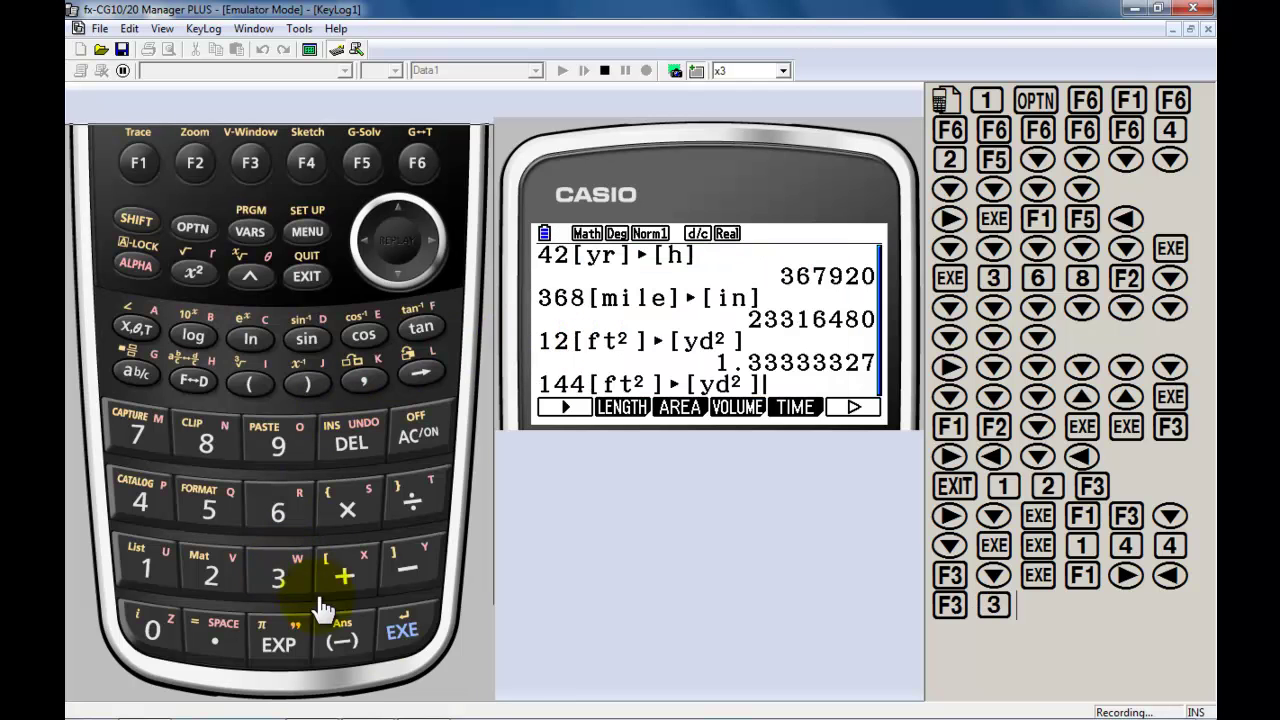
left_click(398, 638)
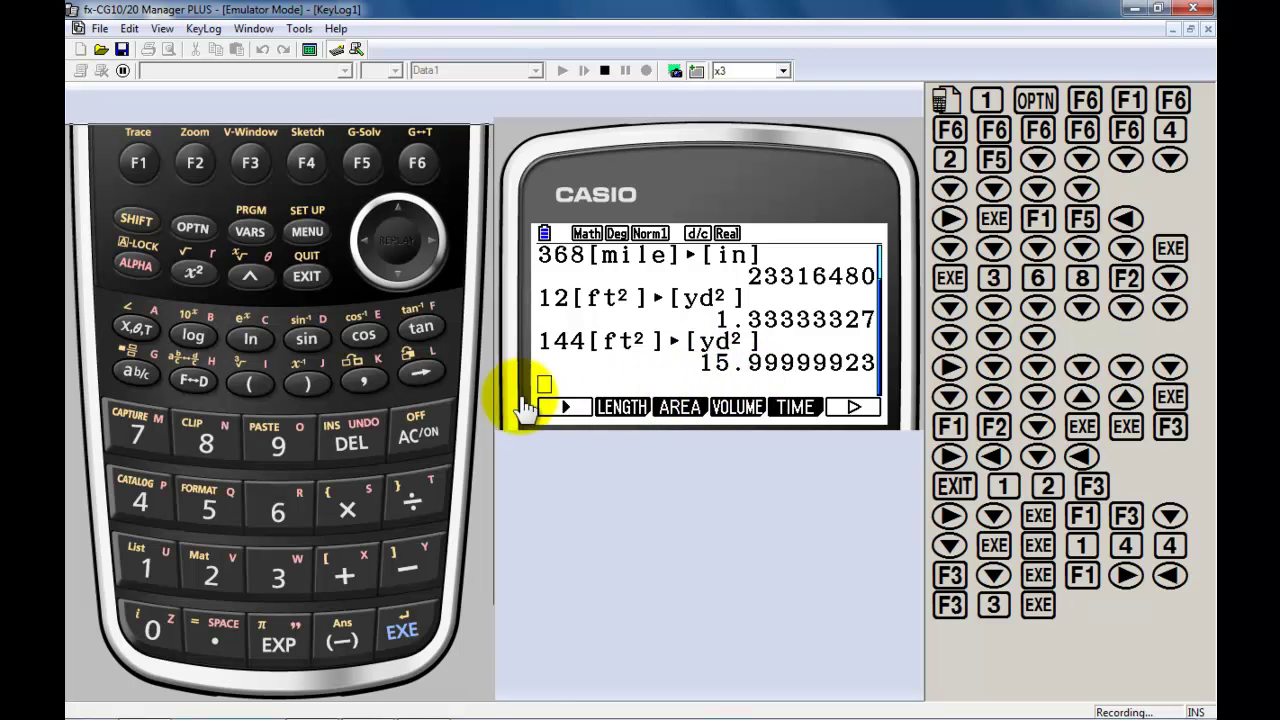
- Convert 1[ft²] to yd², giving 0.1111111058
left_click(152, 568)
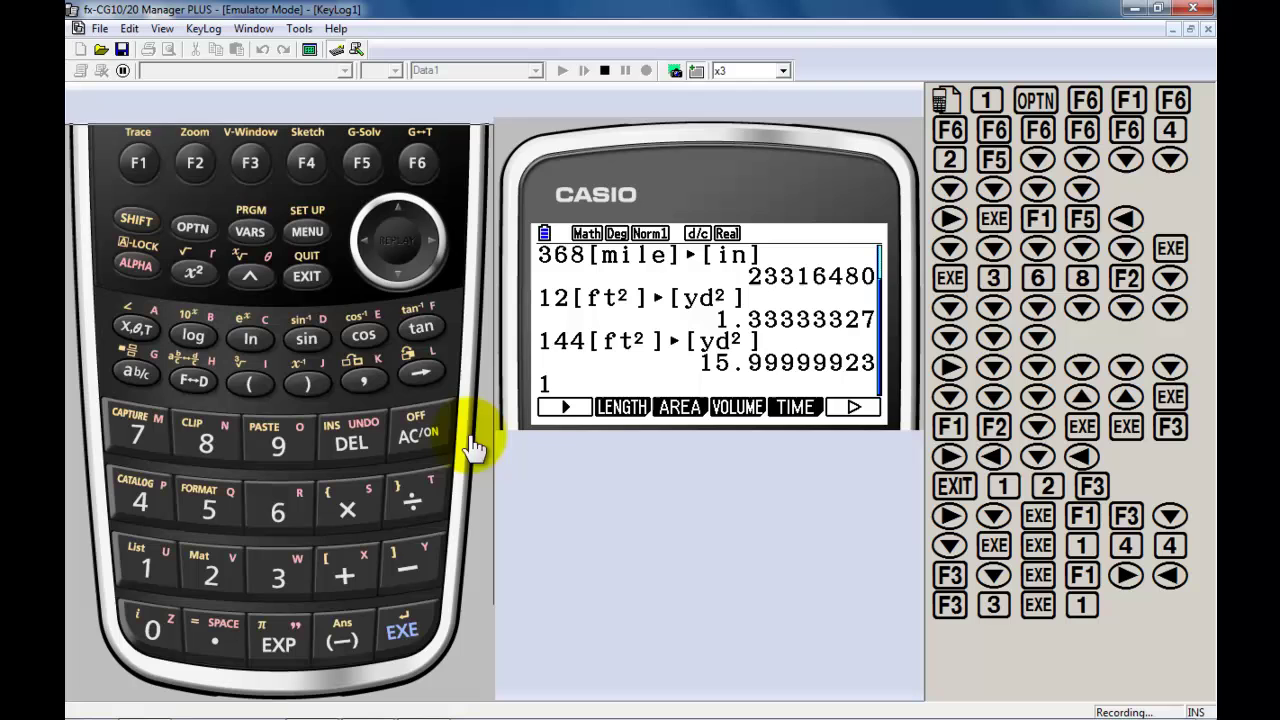
left_click(679, 407)
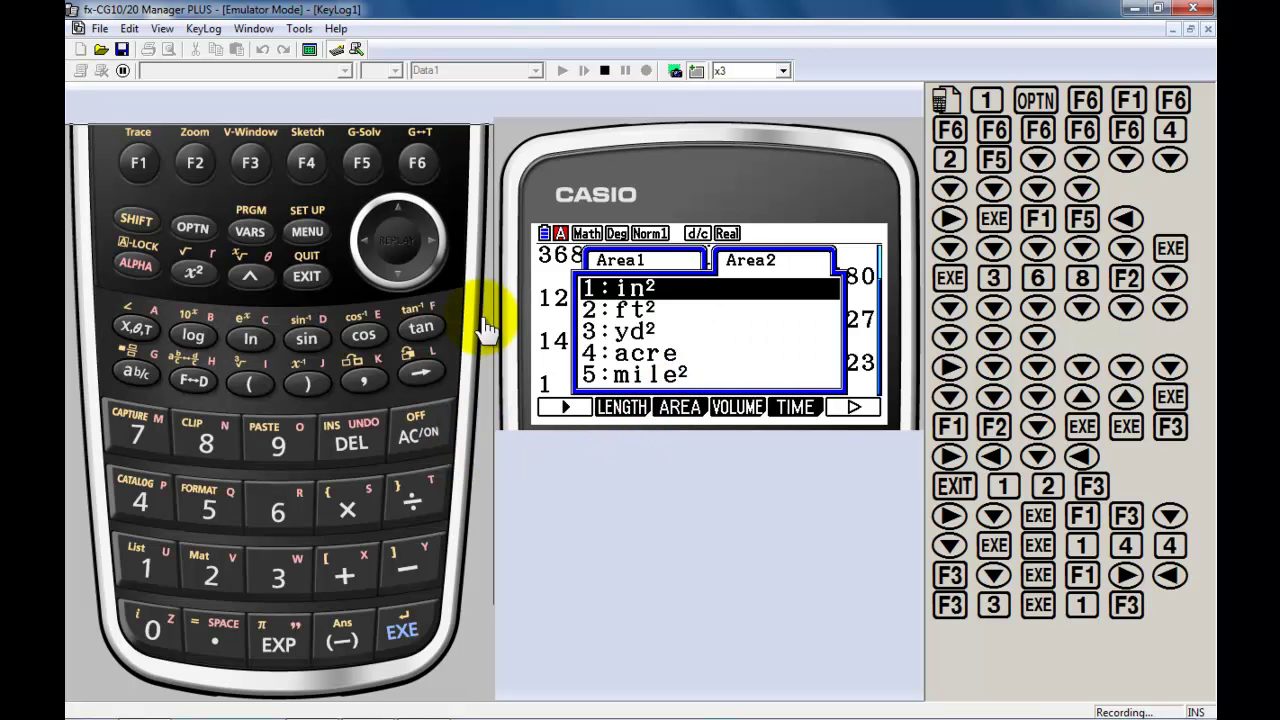
left_click(398, 280)
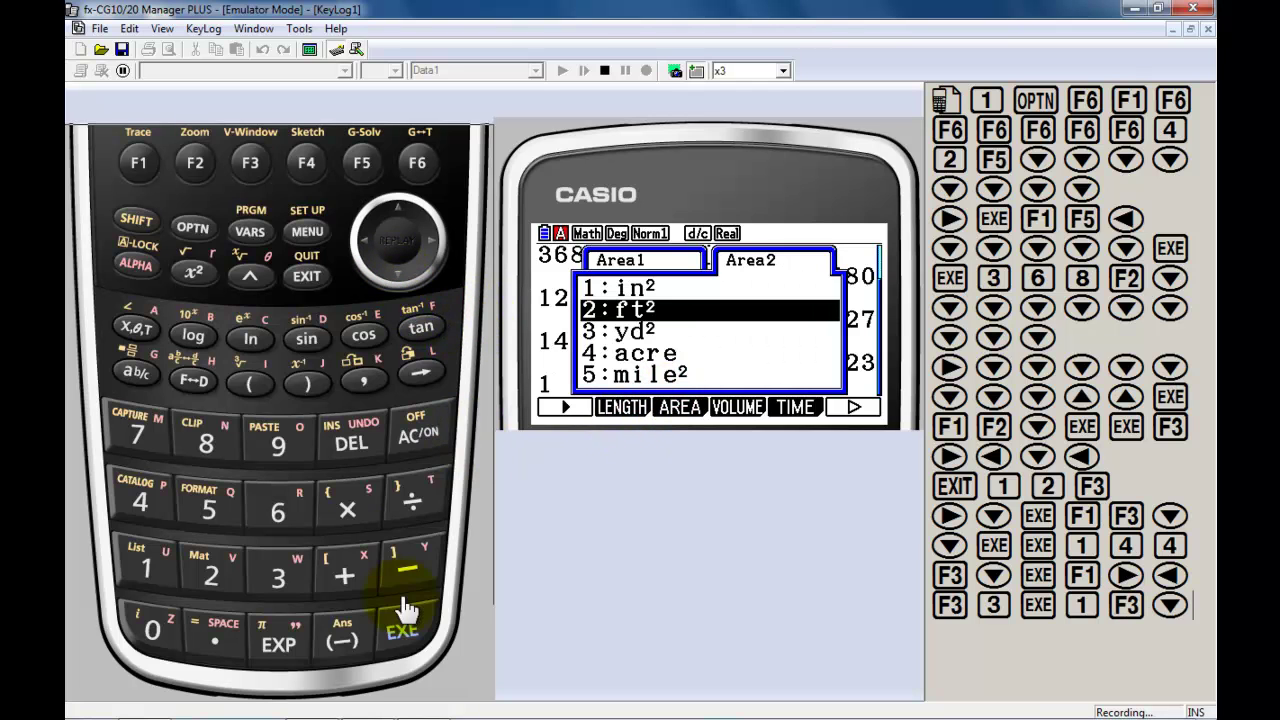
left_click(404, 628)
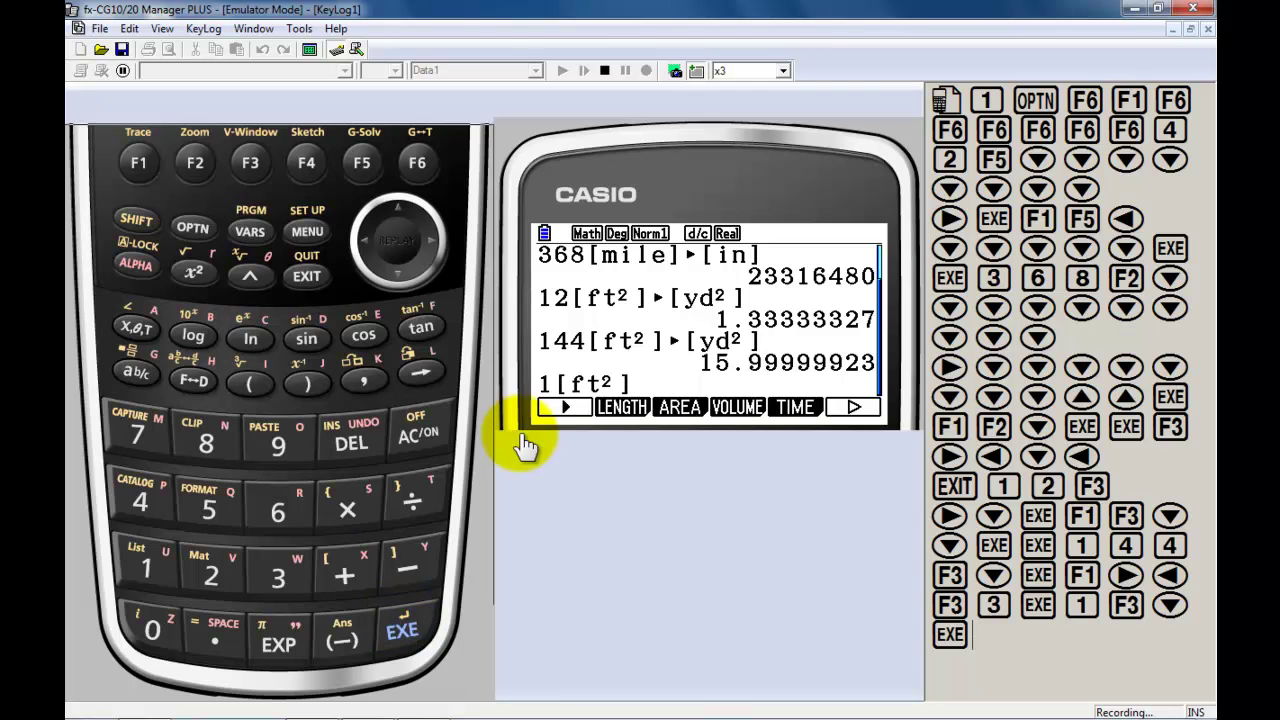
left_click(559, 408)
left_click(690, 410)
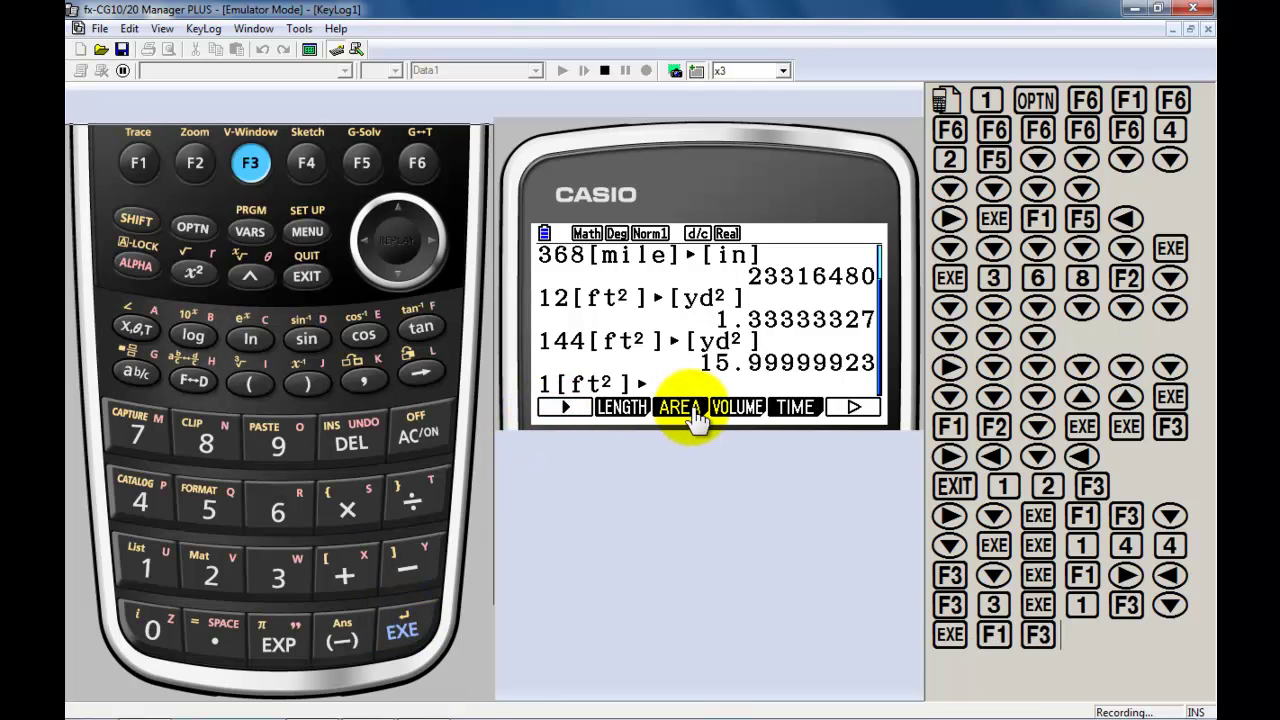
left_click(275, 577)
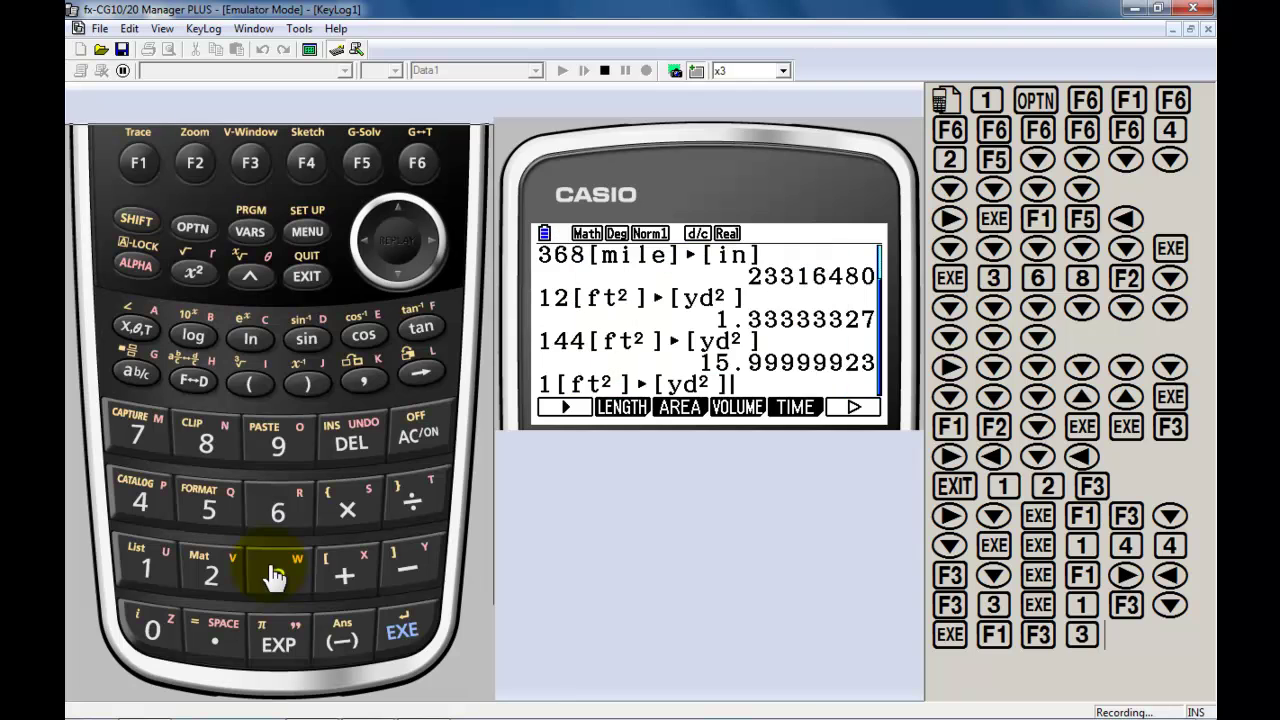
left_click(405, 632)
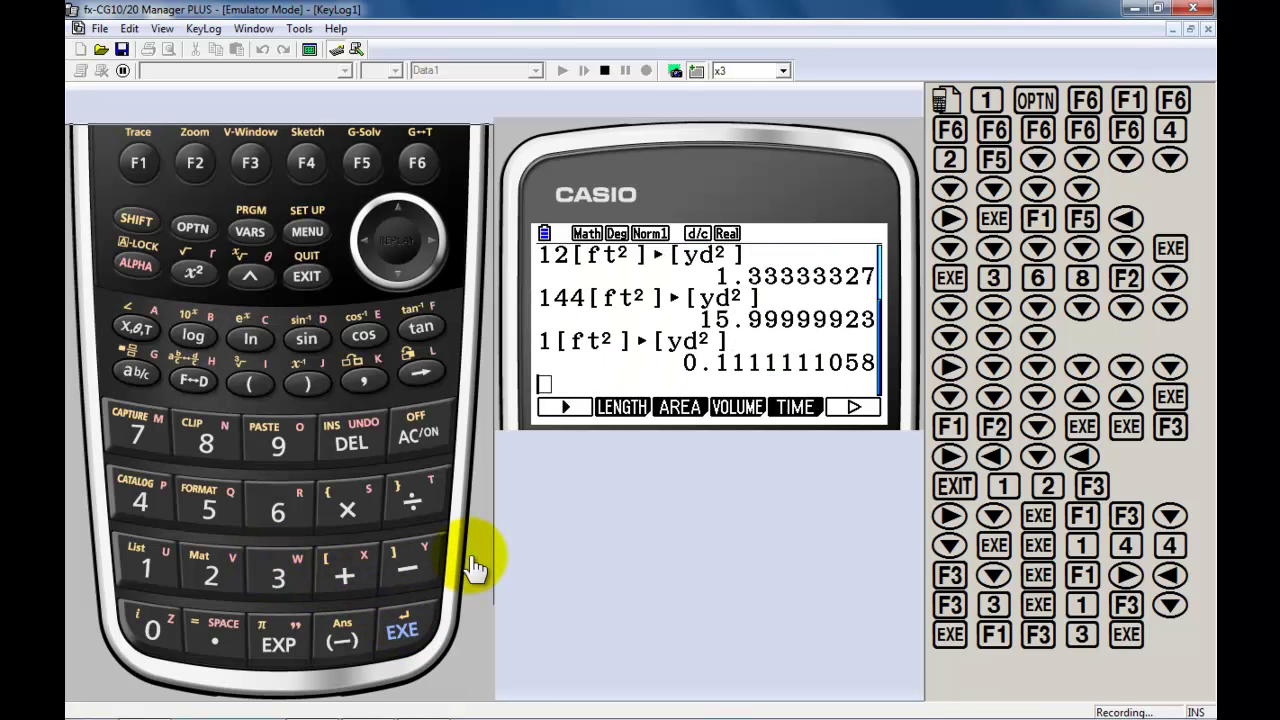
- Convert 1[yd²] to ft², giving 9.000000431
left_click(150, 572)
left_click(668, 408)
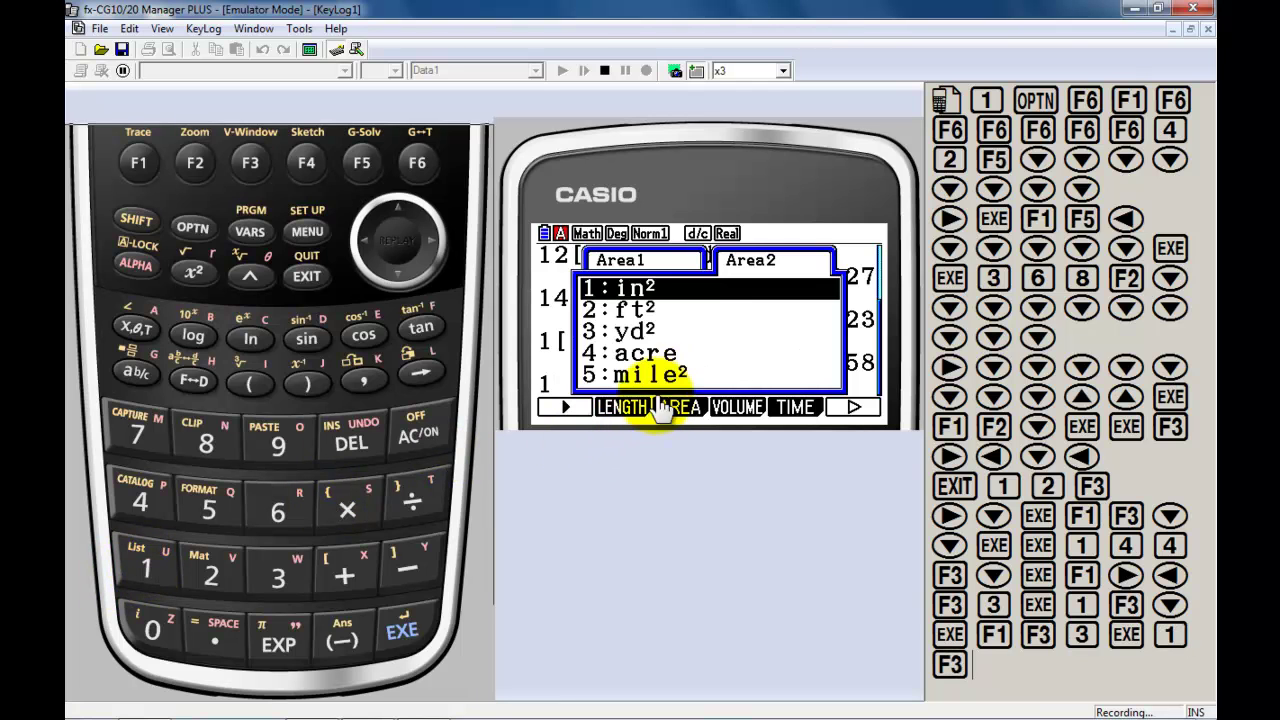
left_click(276, 578)
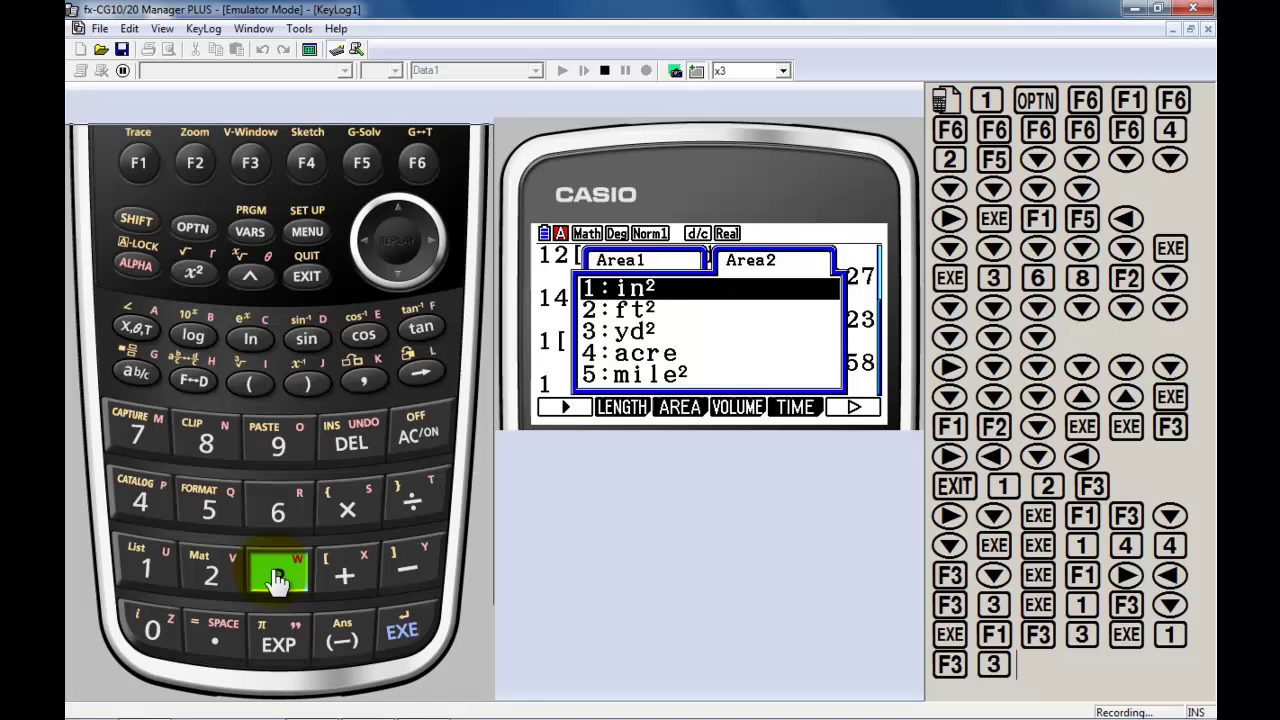
left_click(548, 404)
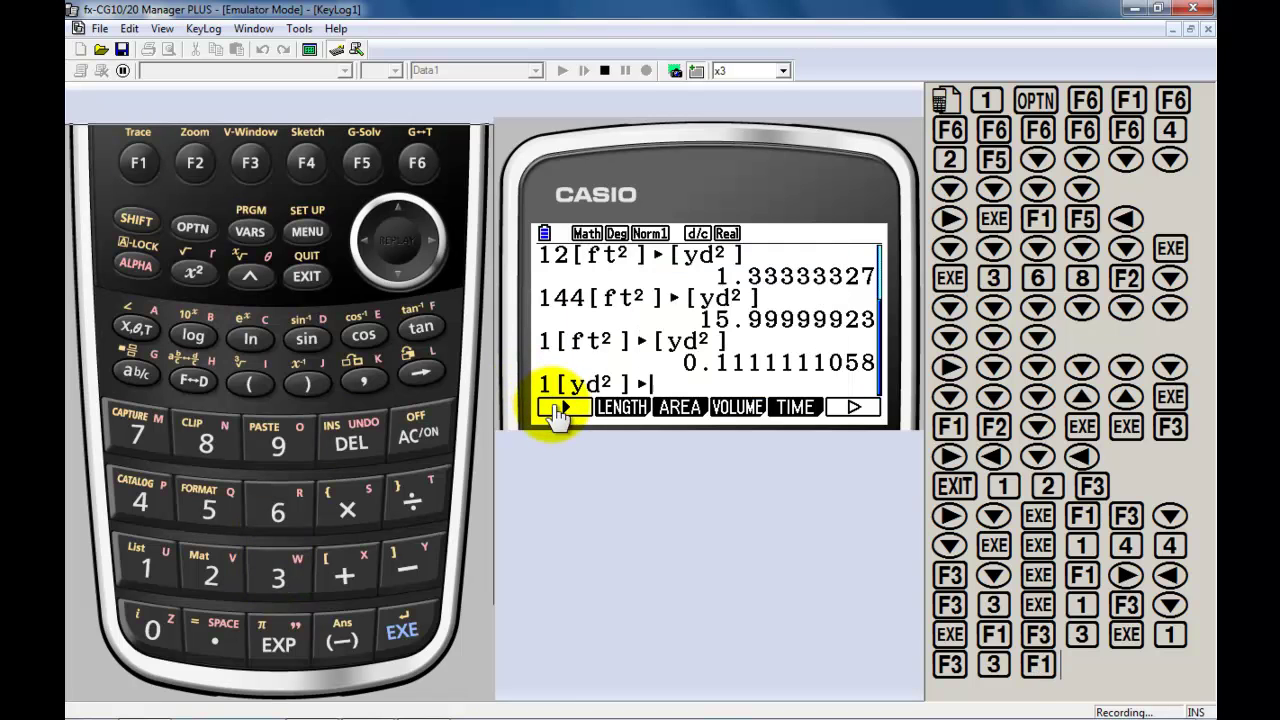
left_click(690, 408)
left_click(218, 568)
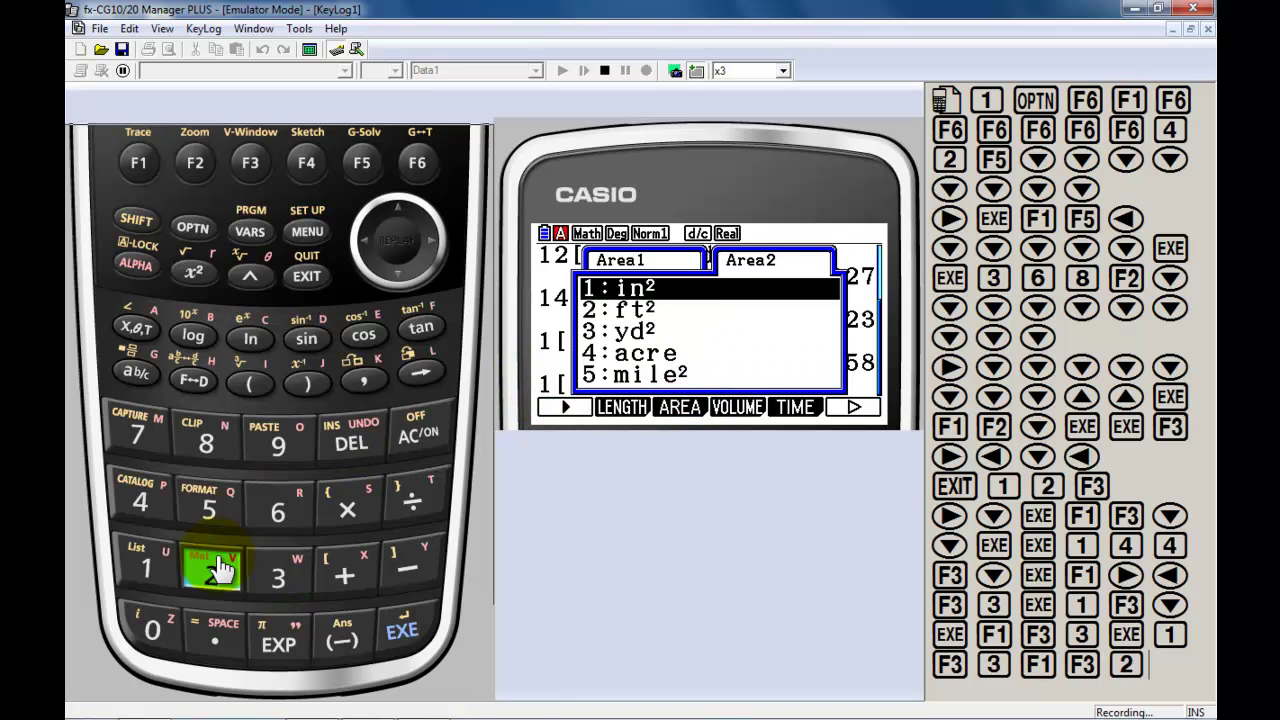
left_click(401, 640)
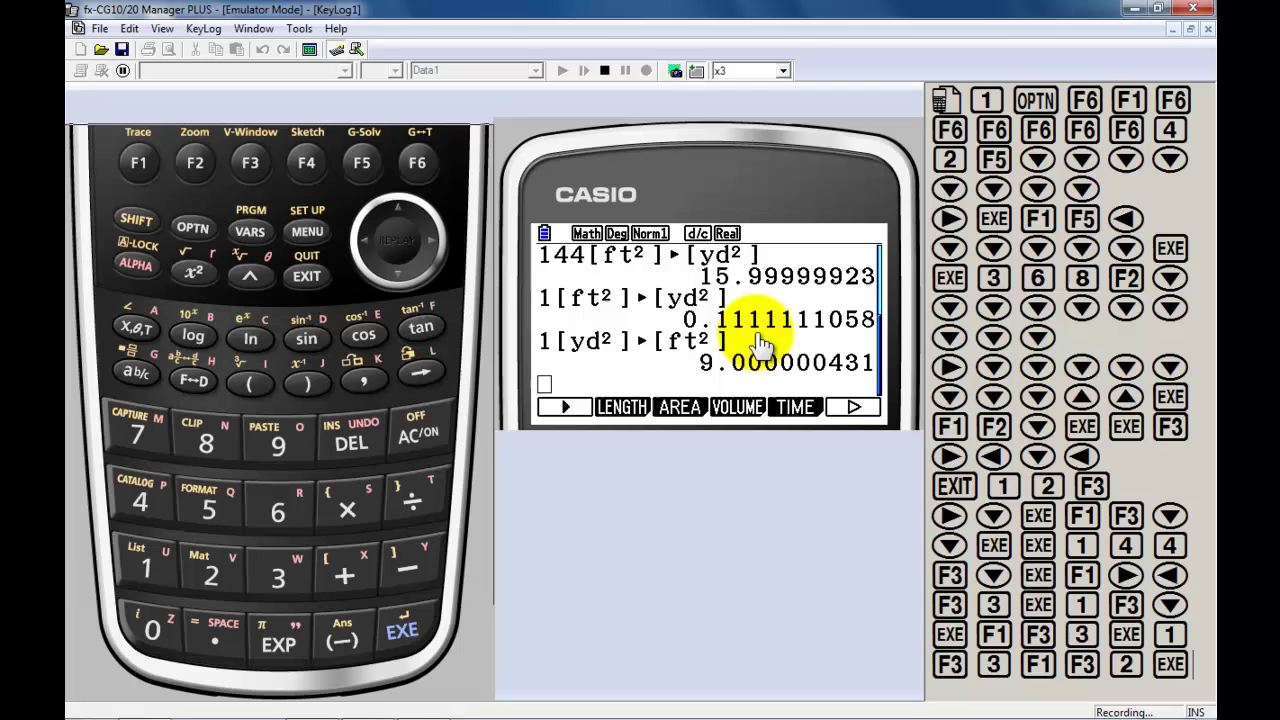
- Calculate 1÷9, giving 0.1111111111
left_click(148, 570)
left_click(425, 505)
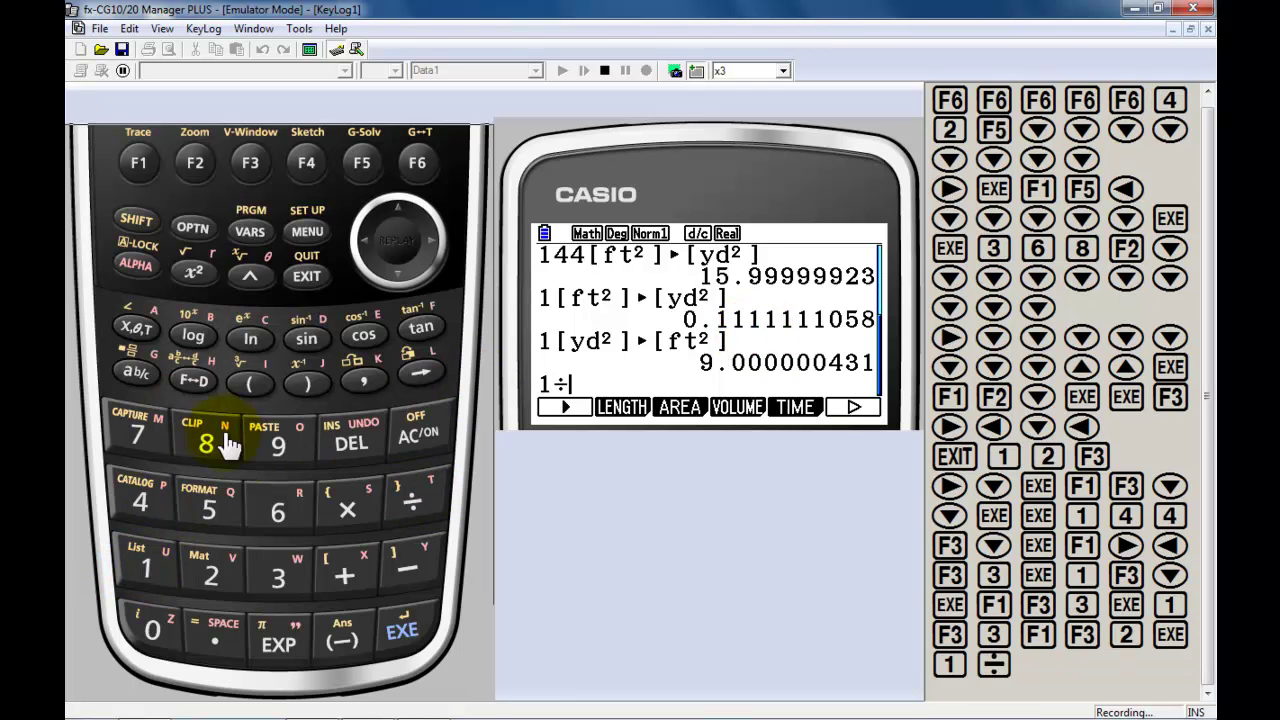
left_click(277, 447)
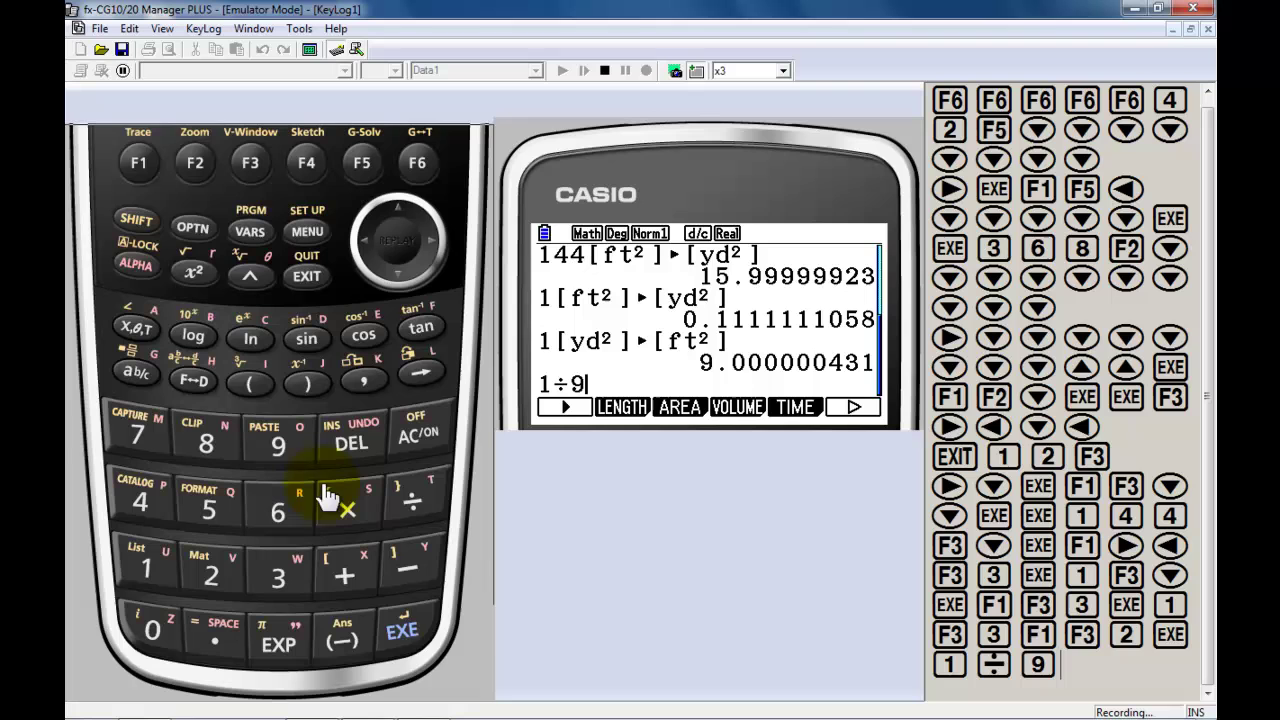
left_click(413, 631)
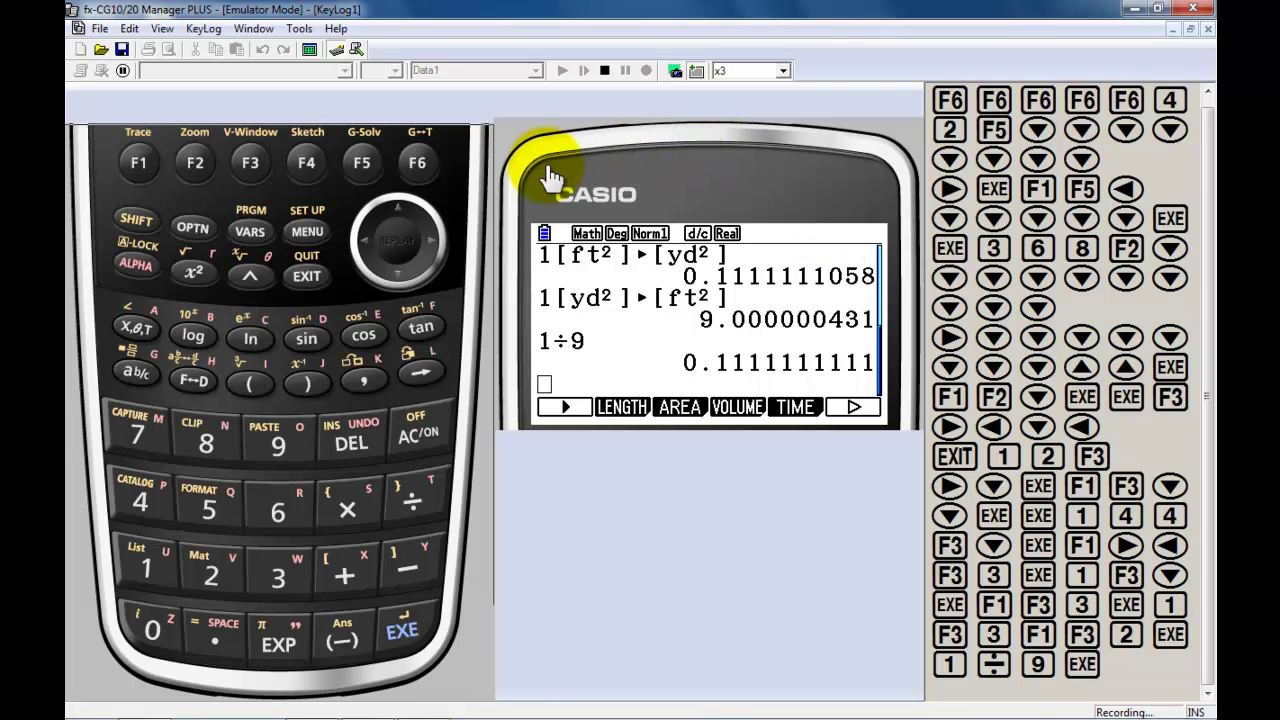
- Step back and forth through the history to compare results, then page the conversion categories
left_click(400, 218)
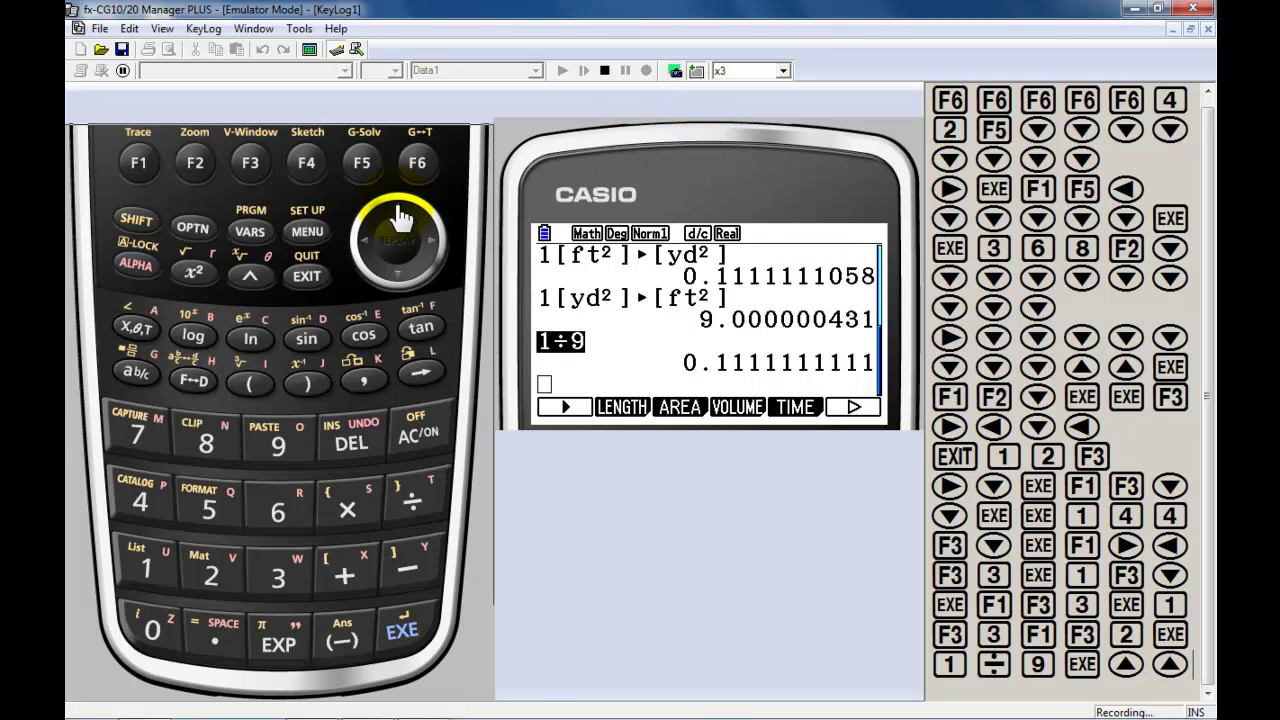
left_click(399, 222)
left_click(399, 222)
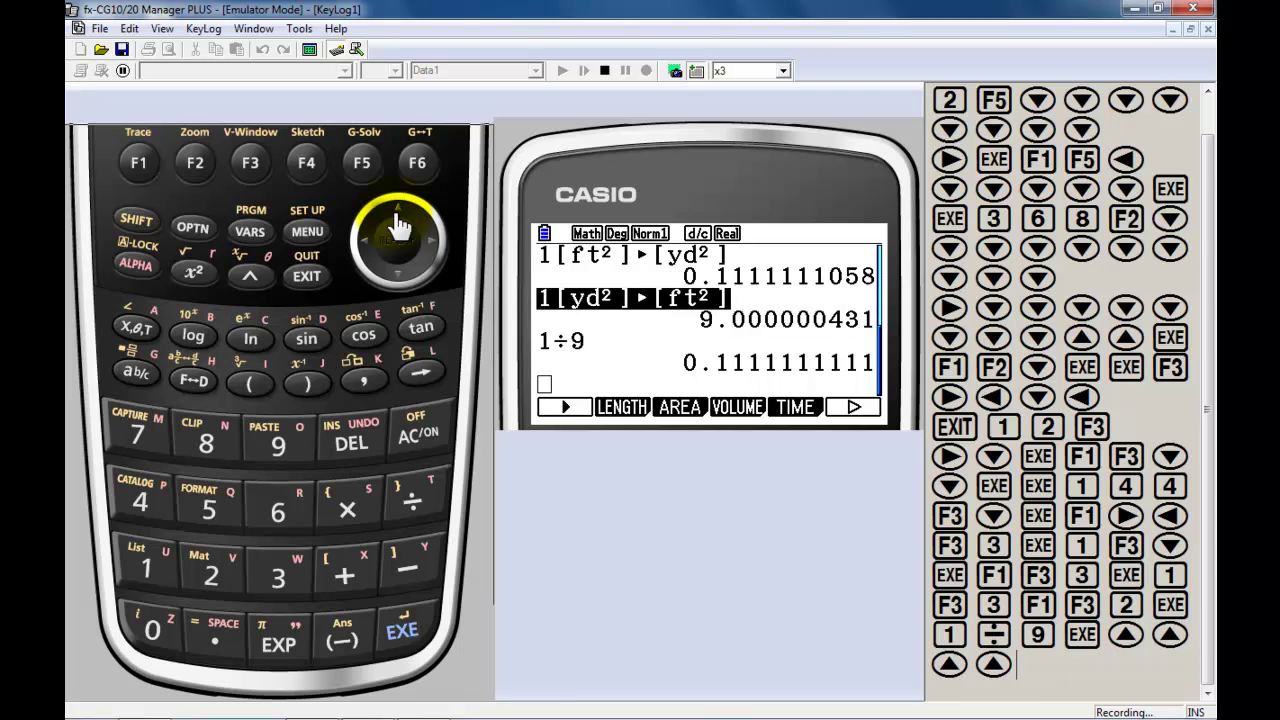
left_click(397, 278)
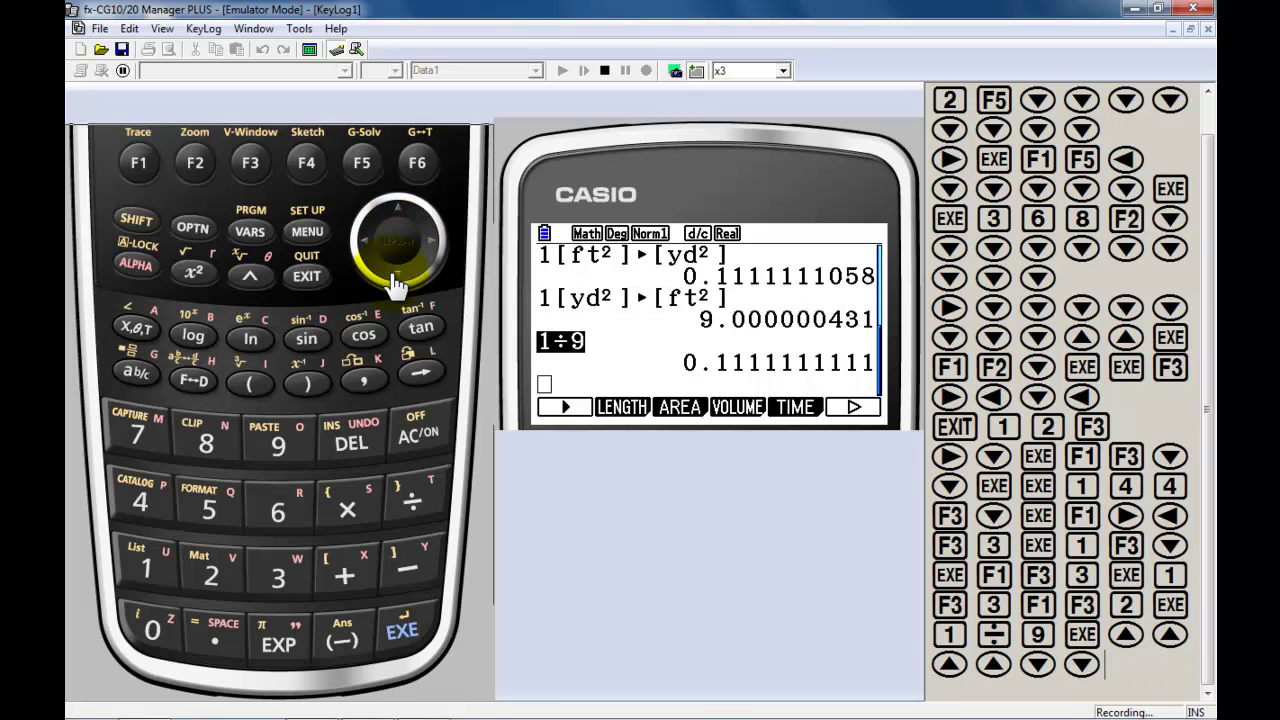
left_click(397, 278)
left_click(395, 280)
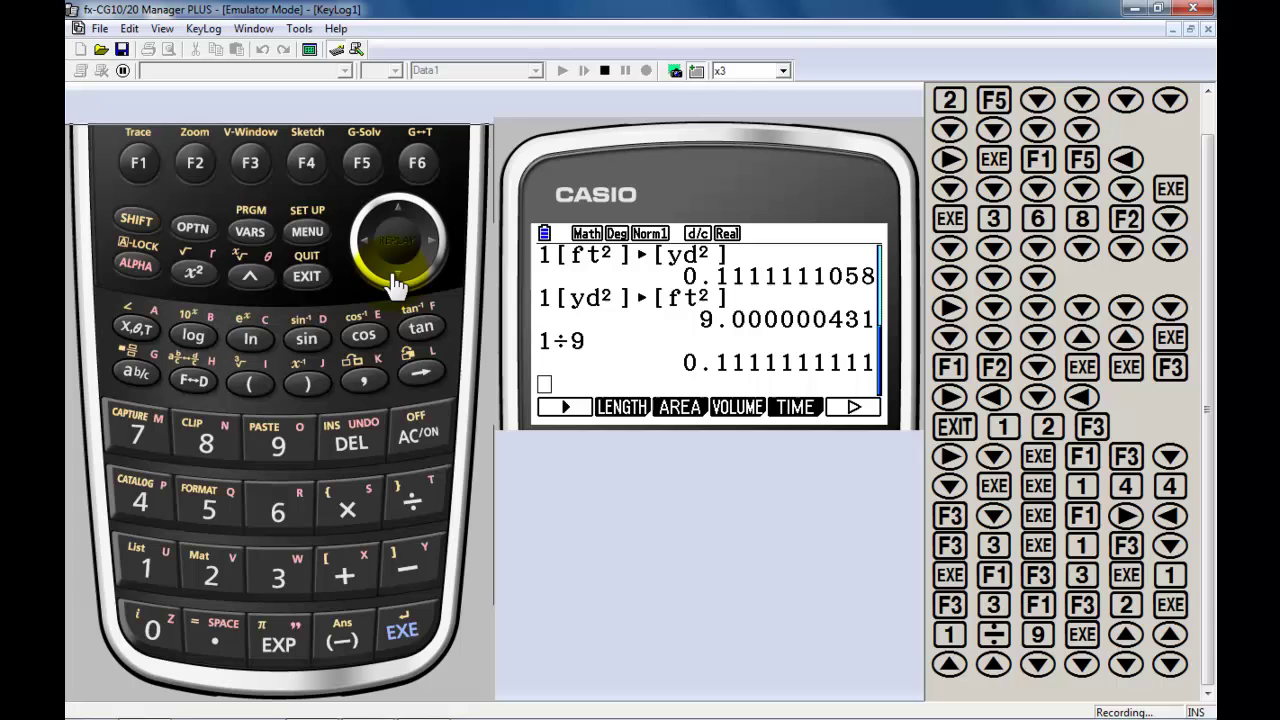
left_click(418, 163)
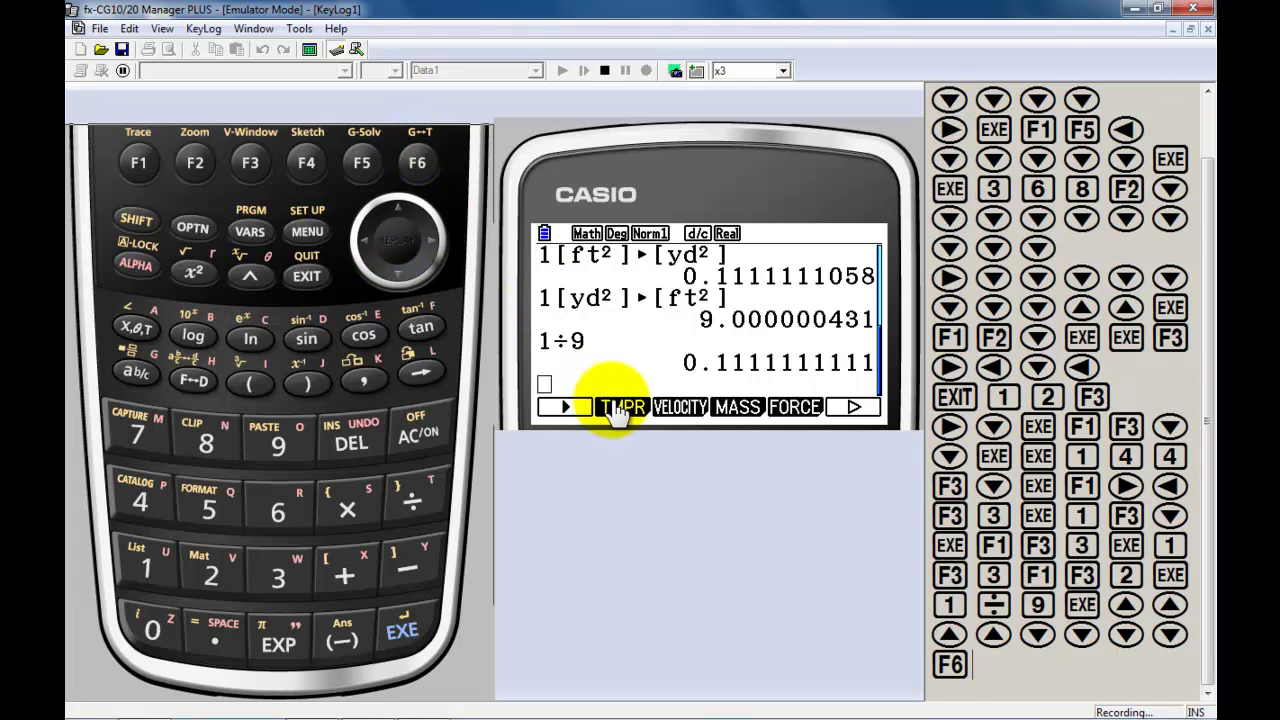
- Glance at the temperature units, browse velocity units down to mile/h and back to m/s, then close
key("F2")
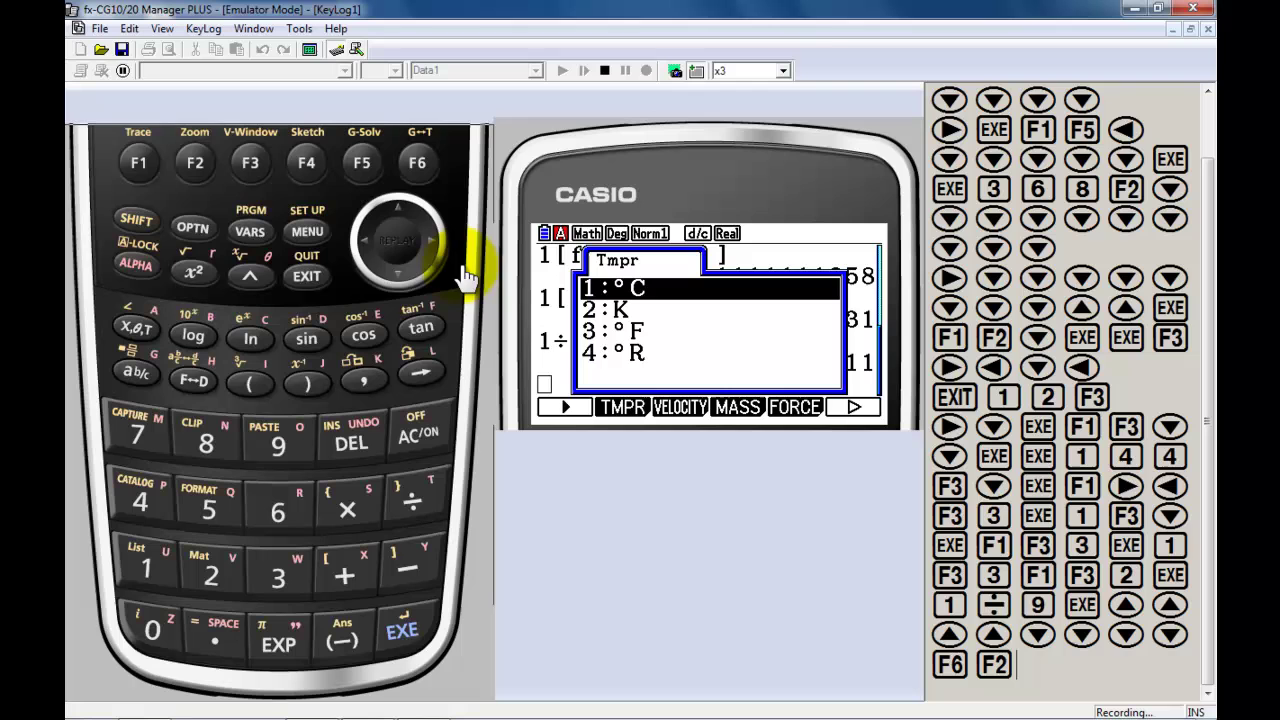
left_click(314, 281)
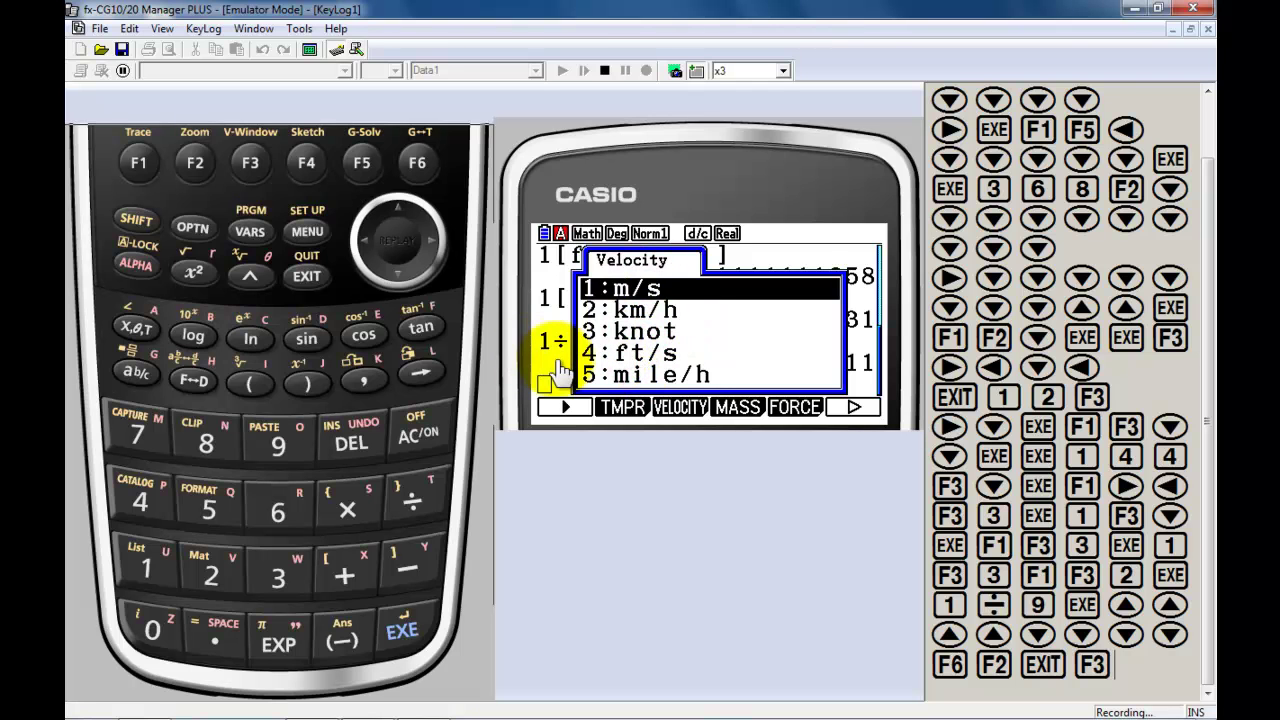
left_click(403, 279)
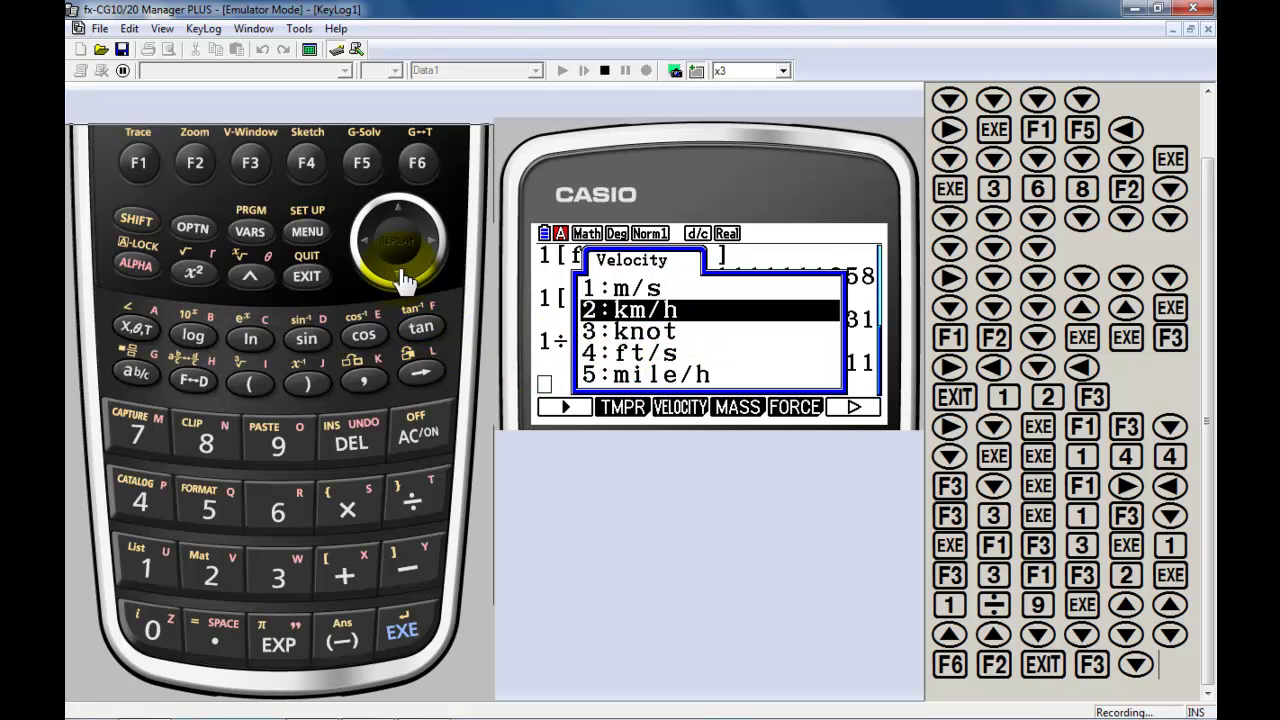
left_click(403, 279)
left_click(403, 279)
left_click(403, 280)
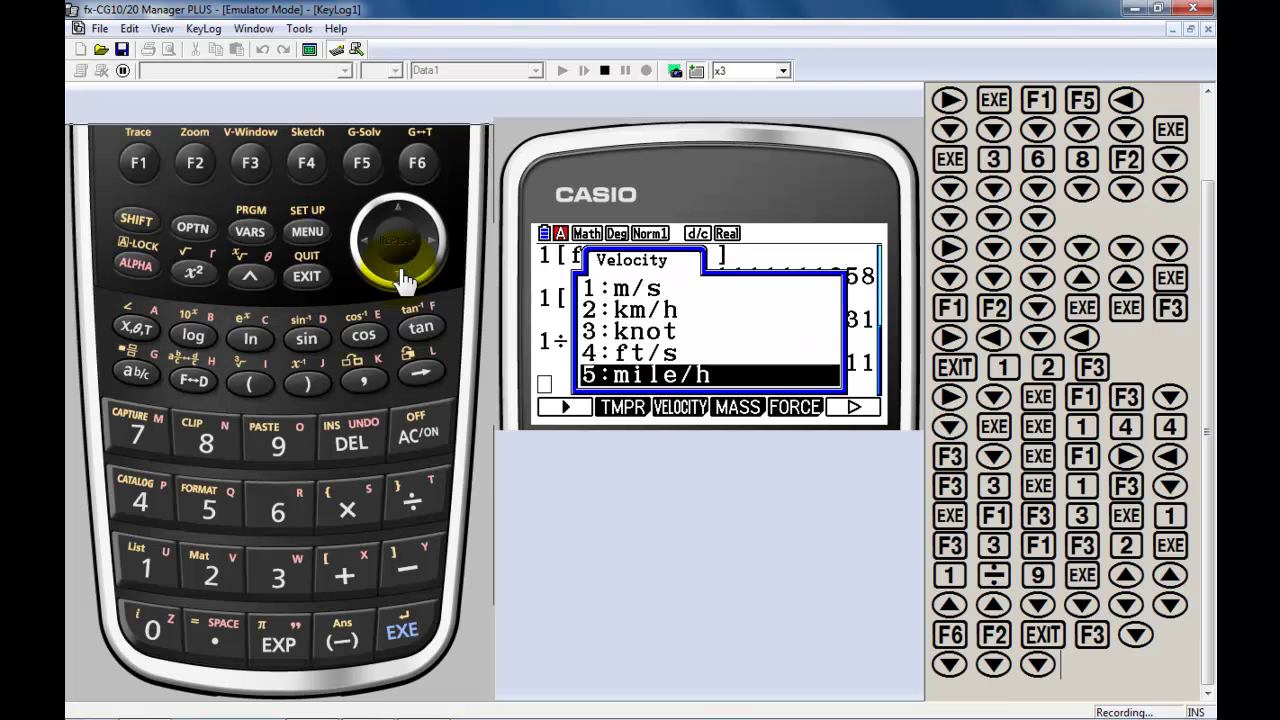
left_click(402, 214)
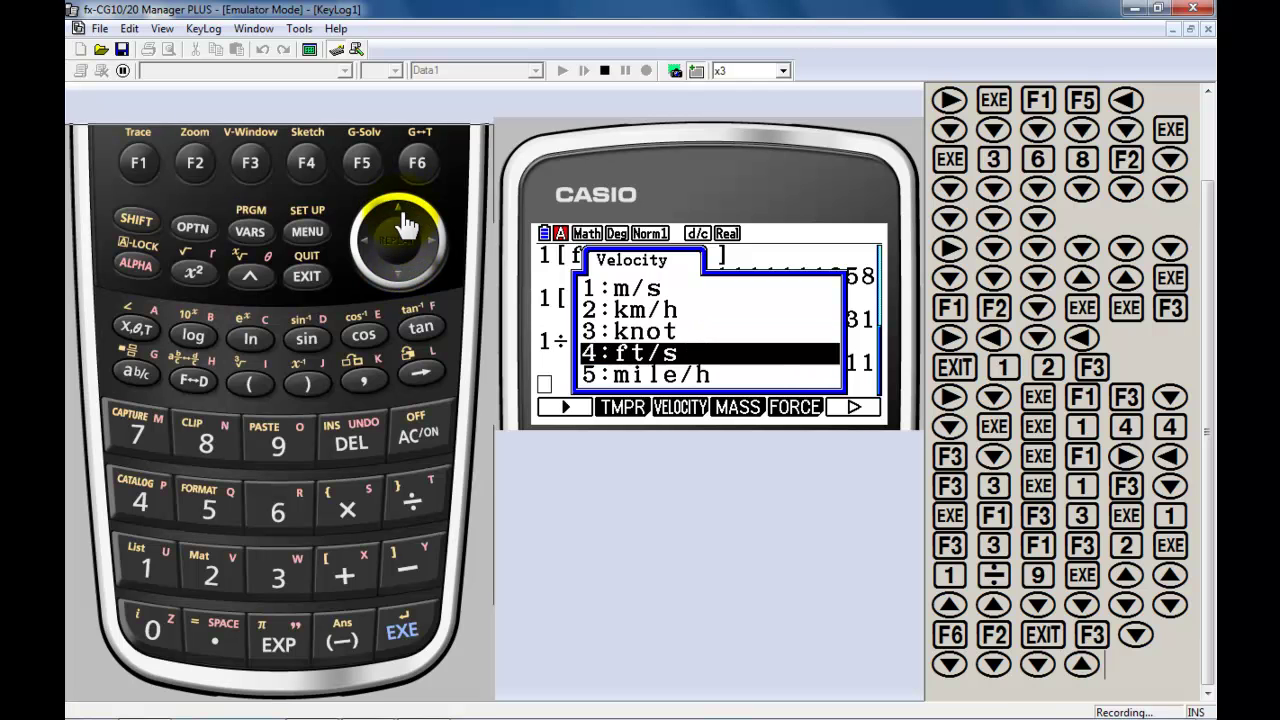
left_click(402, 214)
left_click(402, 214)
left_click(404, 218)
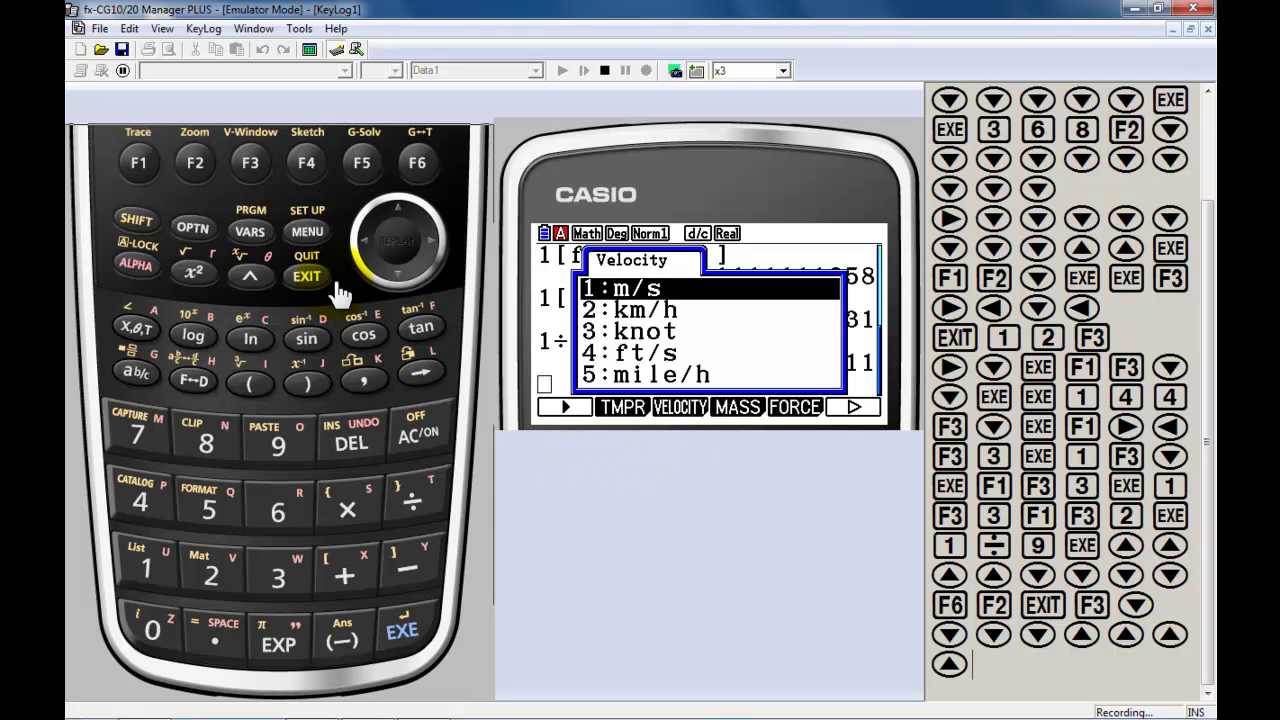
left_click(307, 277)
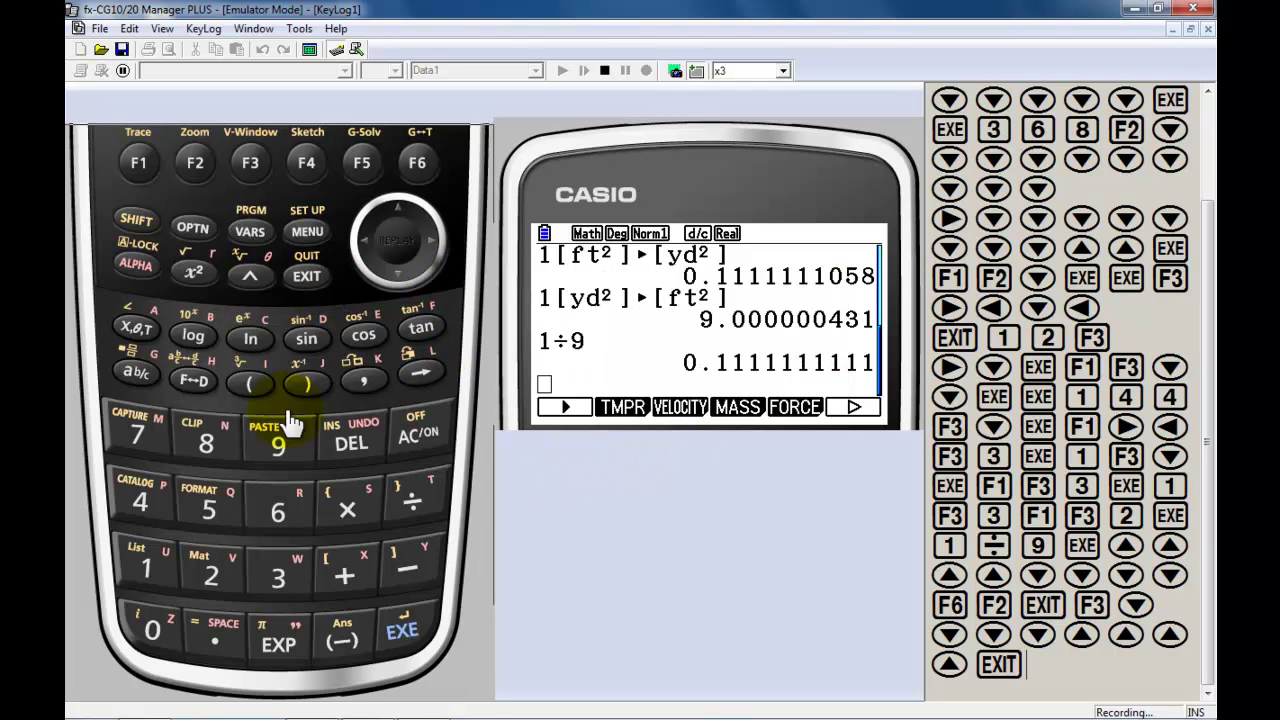
- Enter 55[mile/h]▸[m/s] from the Velocity units and calculate the result 24.5872
left_click(218, 512)
left_click(218, 512)
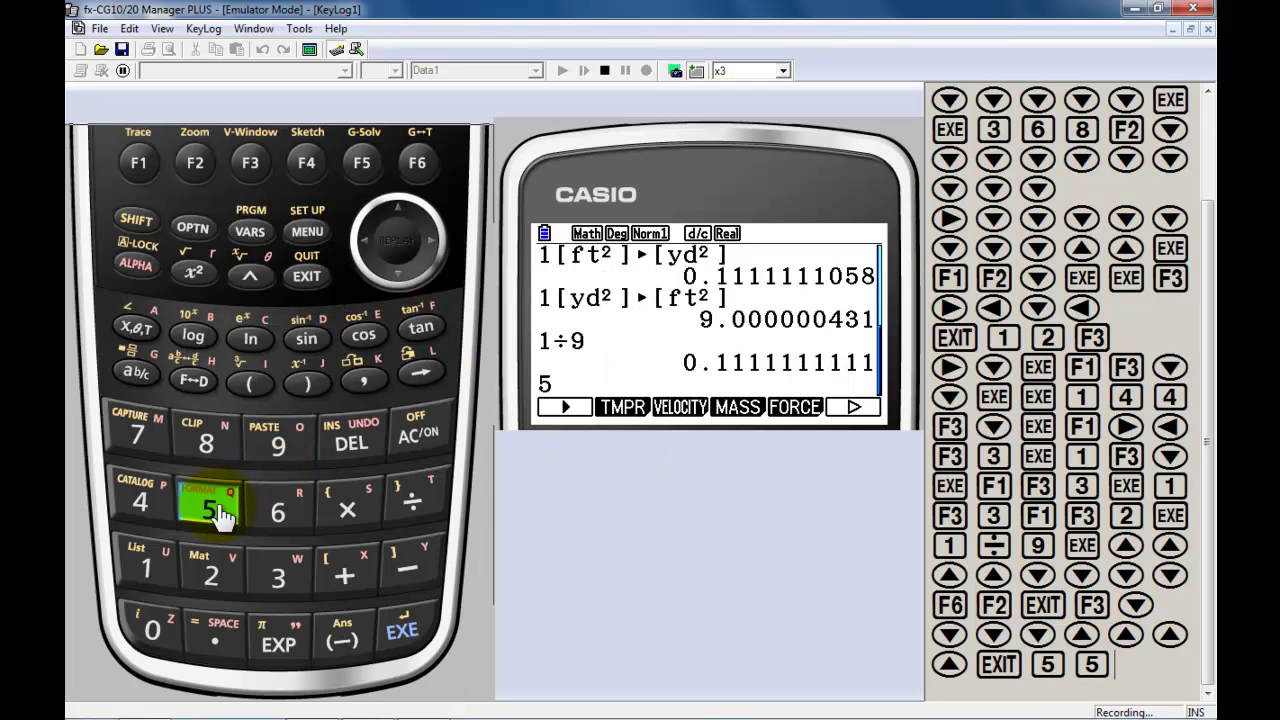
left_click(700, 410)
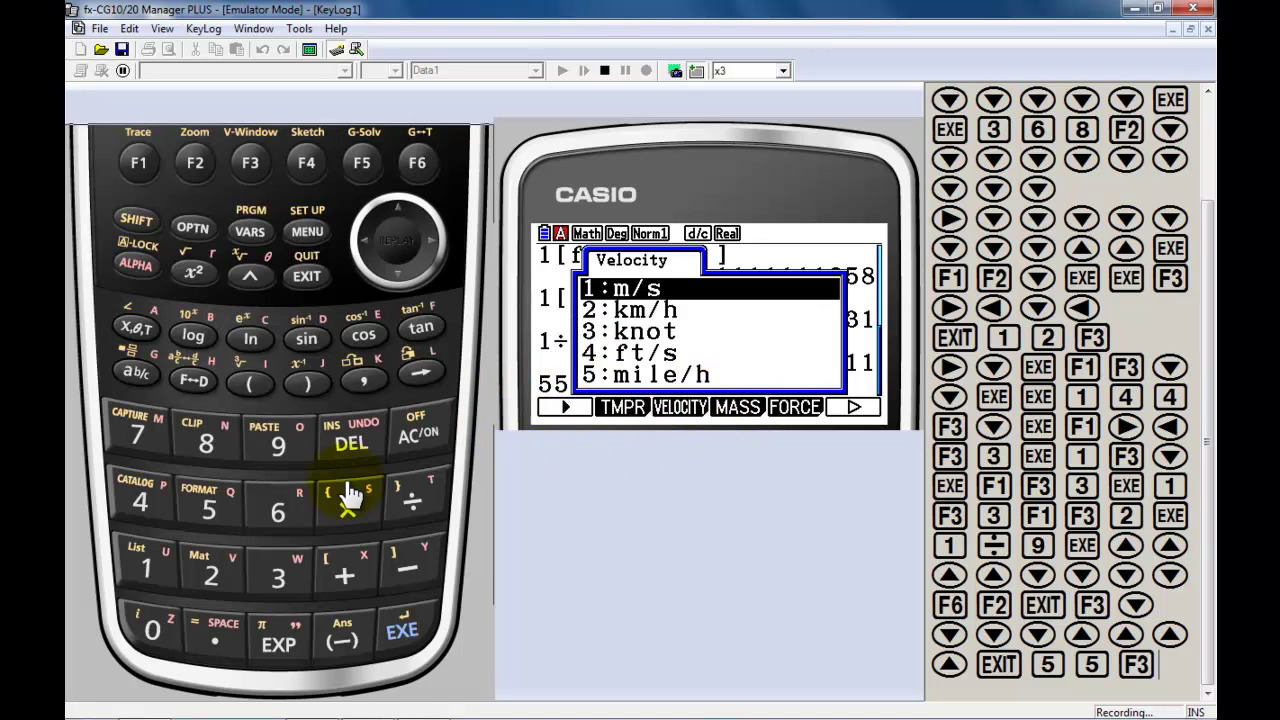
left_click(218, 512)
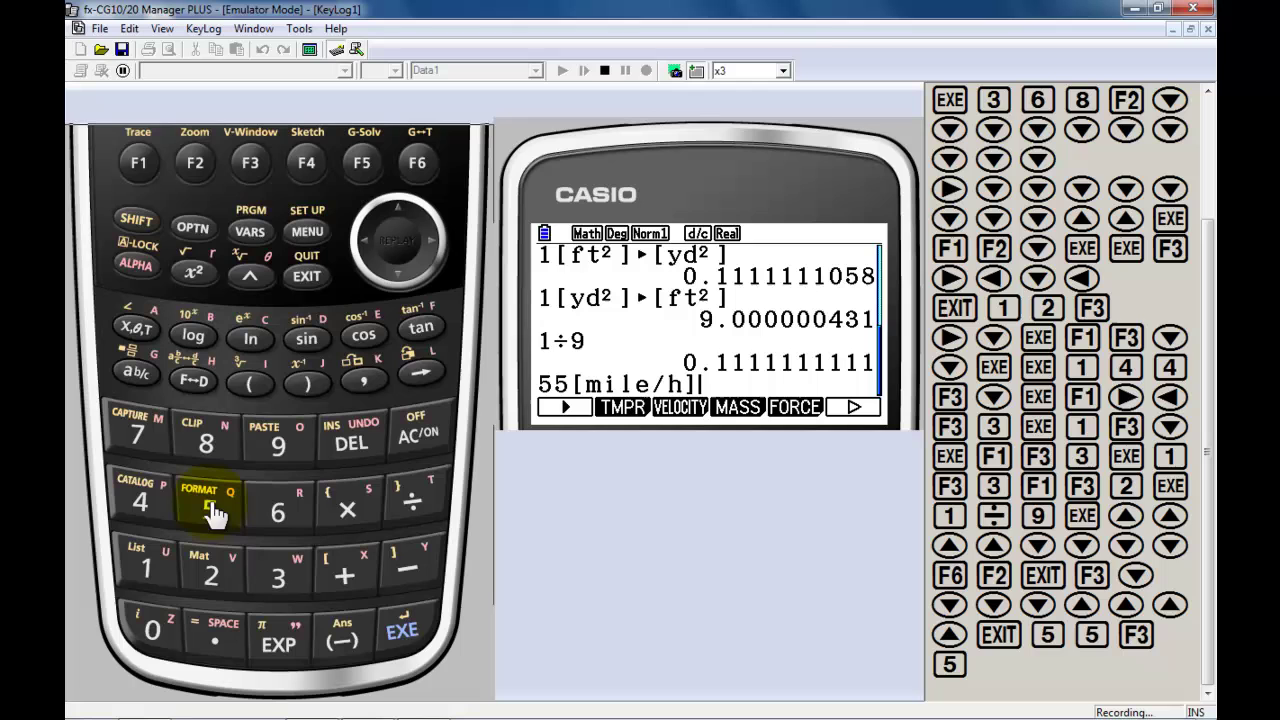
left_click(552, 406)
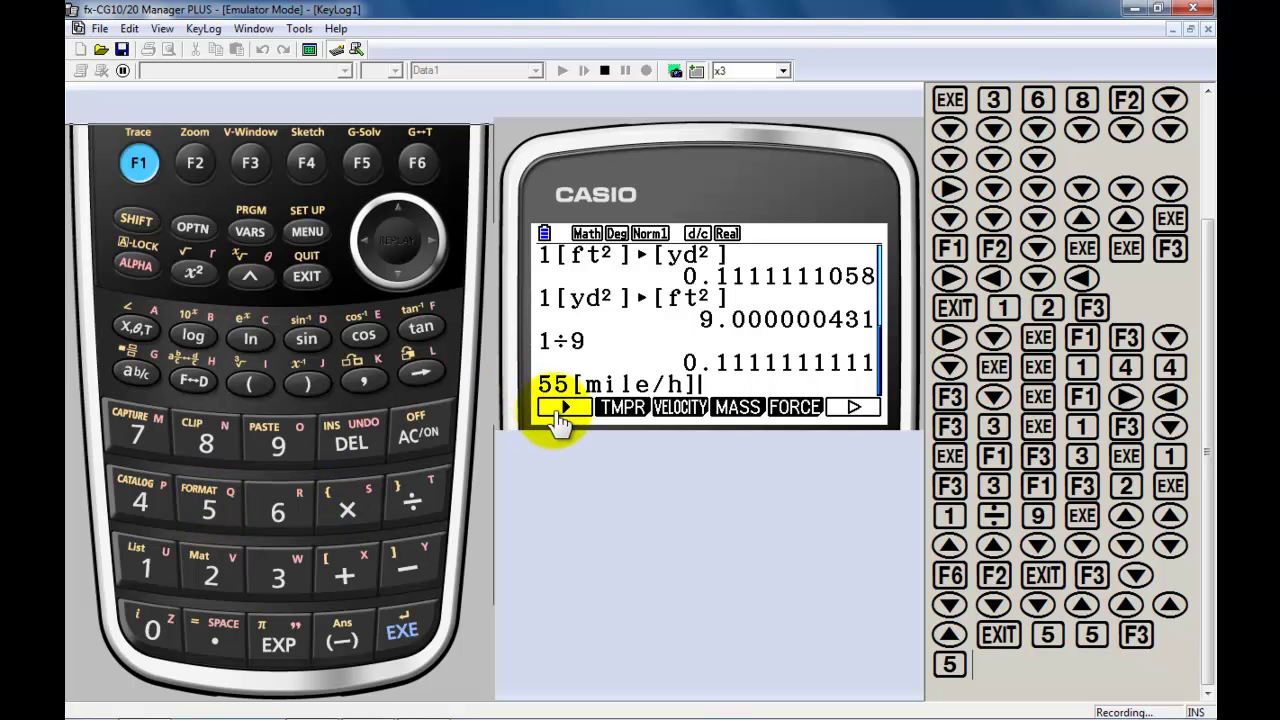
left_click(697, 414)
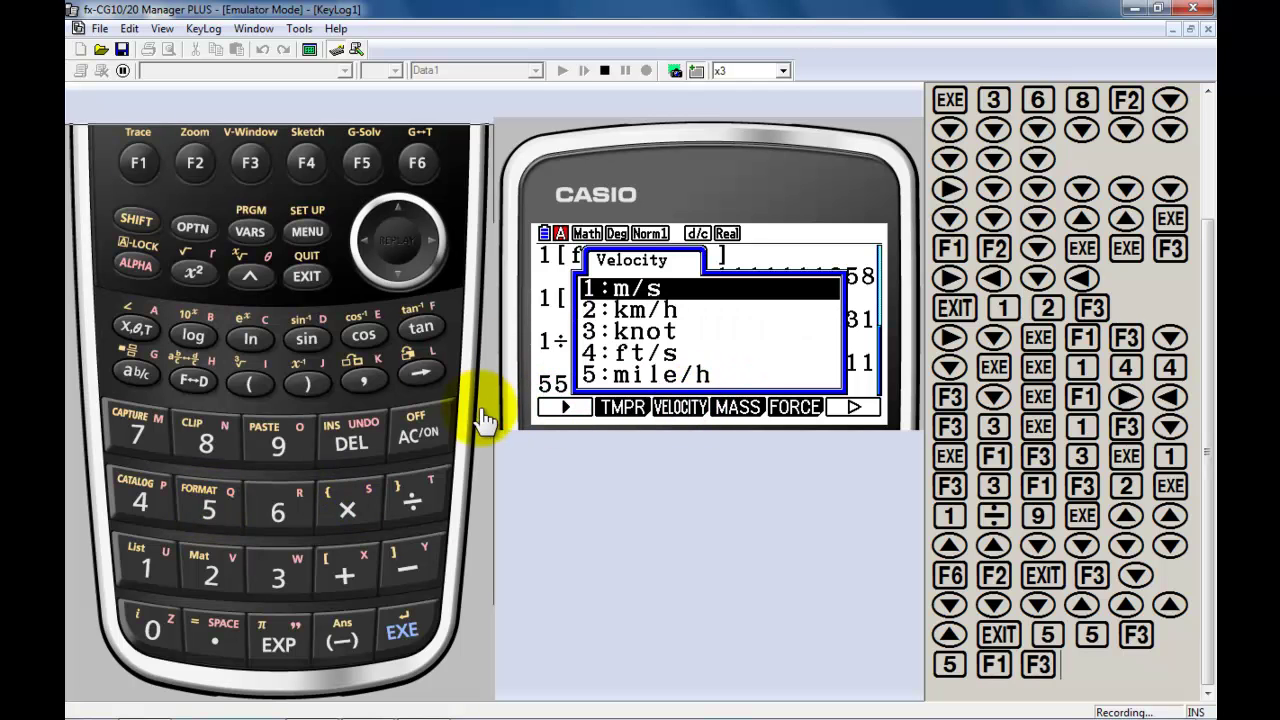
left_click(401, 632)
left_click(401, 632)
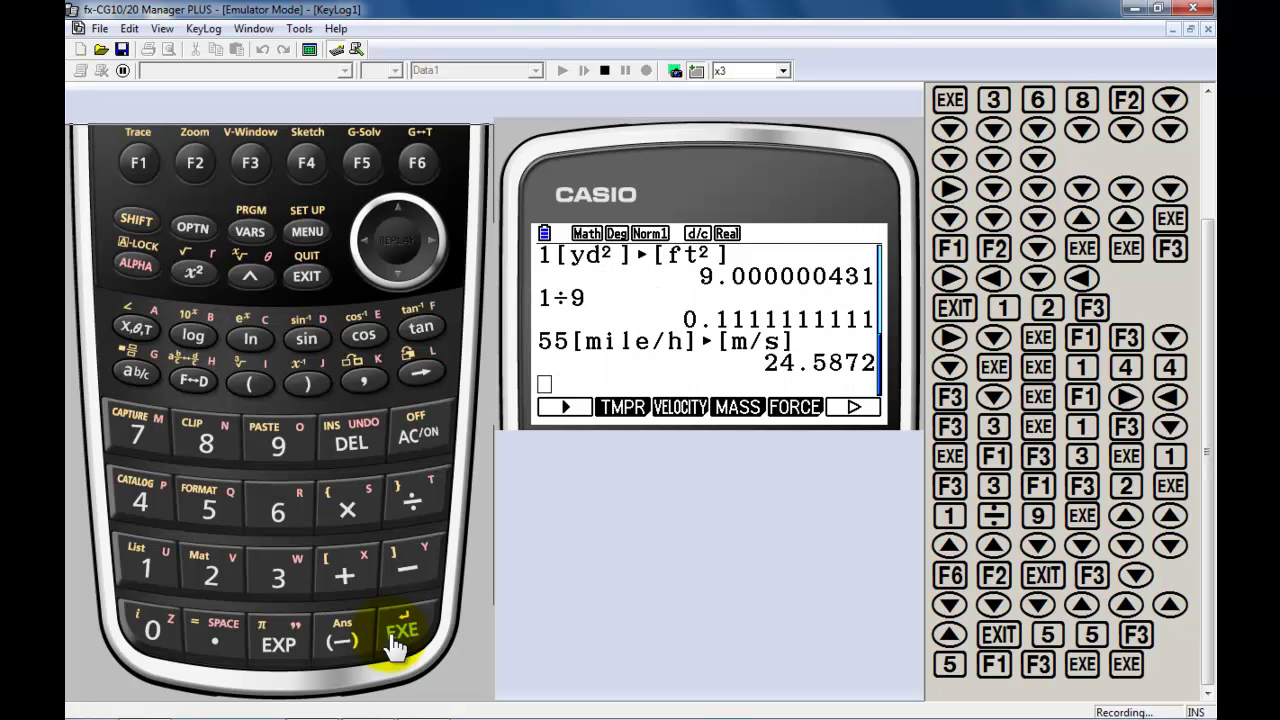
left_click(309, 287)
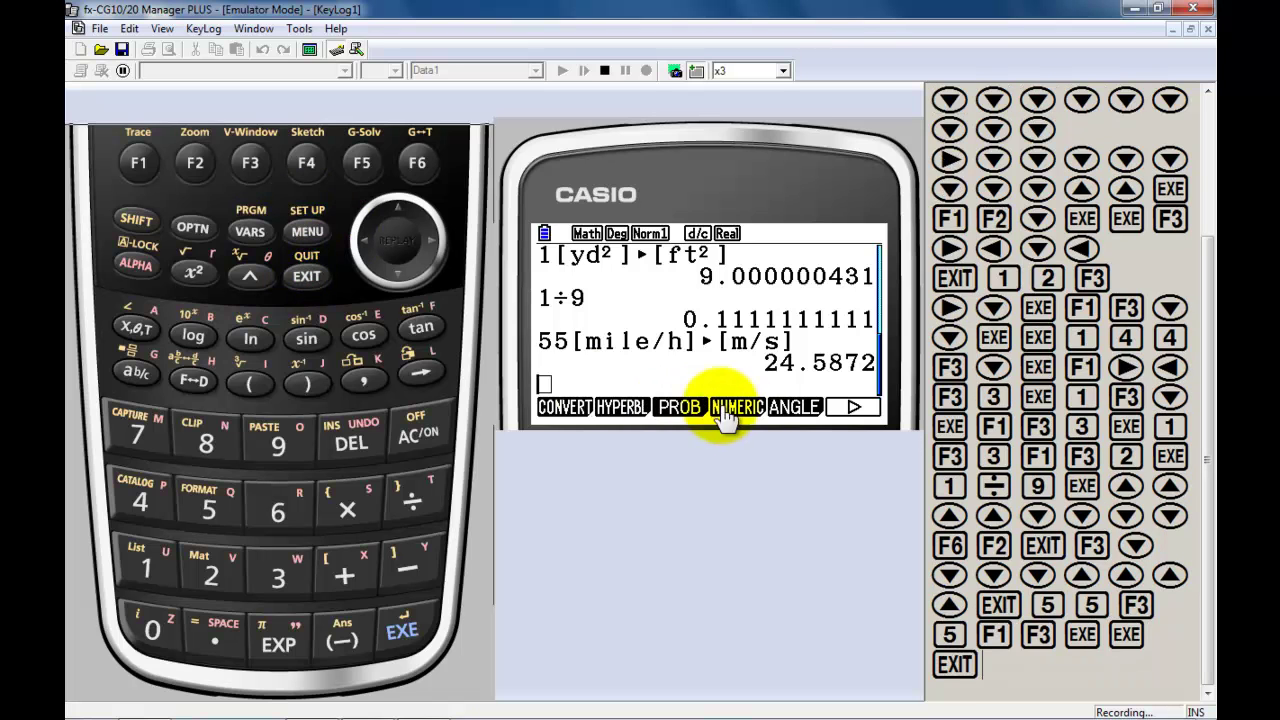
- Browse the Mass units, then display the Force unit list (N, lbf, tonf, dyne, kgf)
left_click(560, 406)
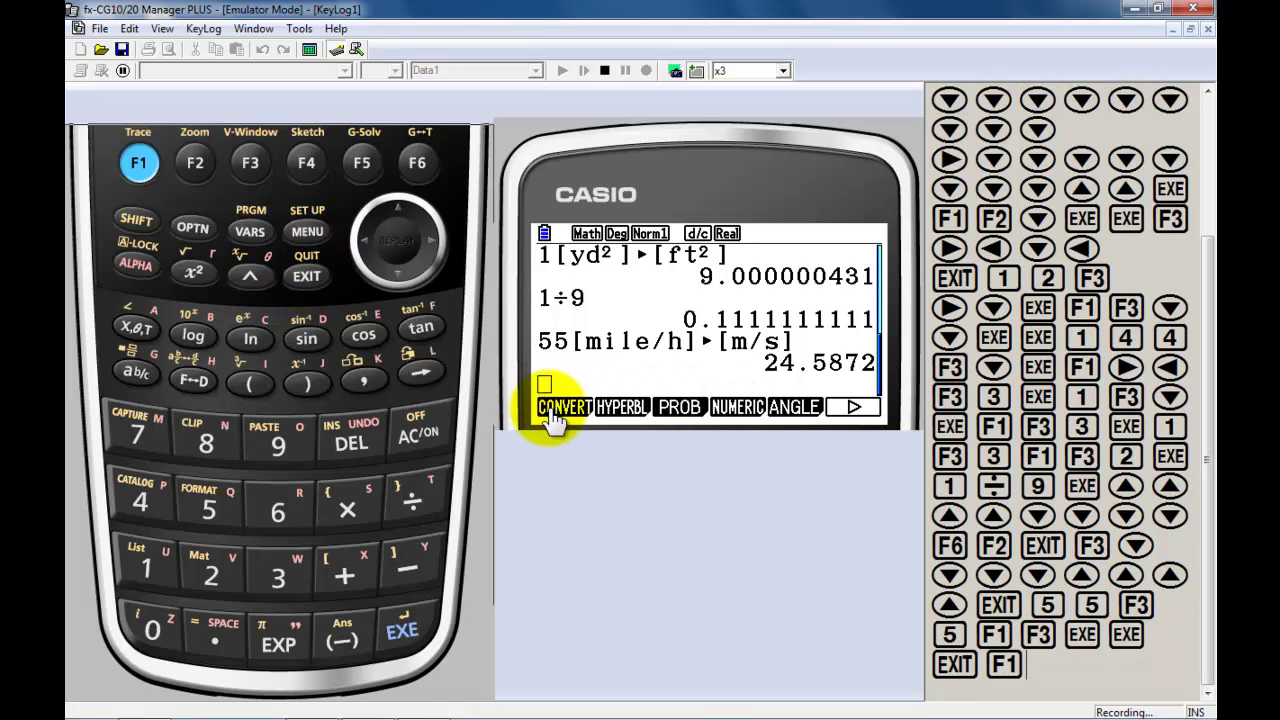
left_click(843, 410)
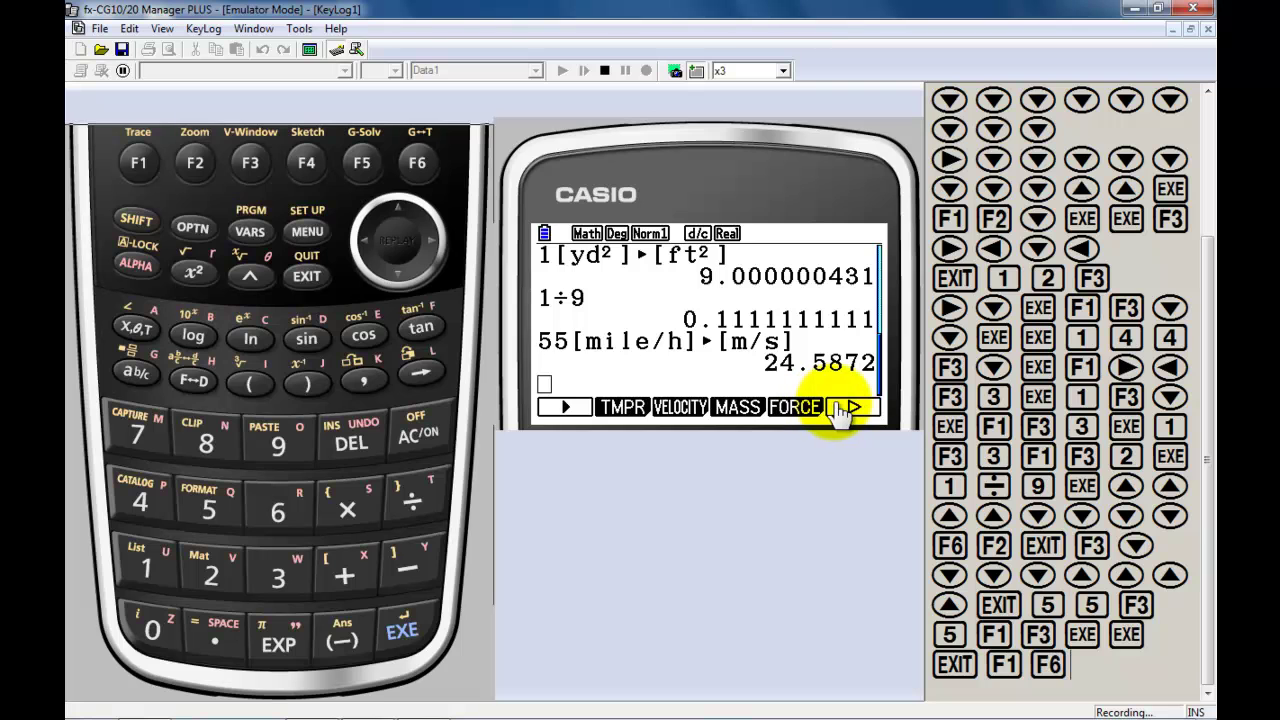
left_click(740, 408)
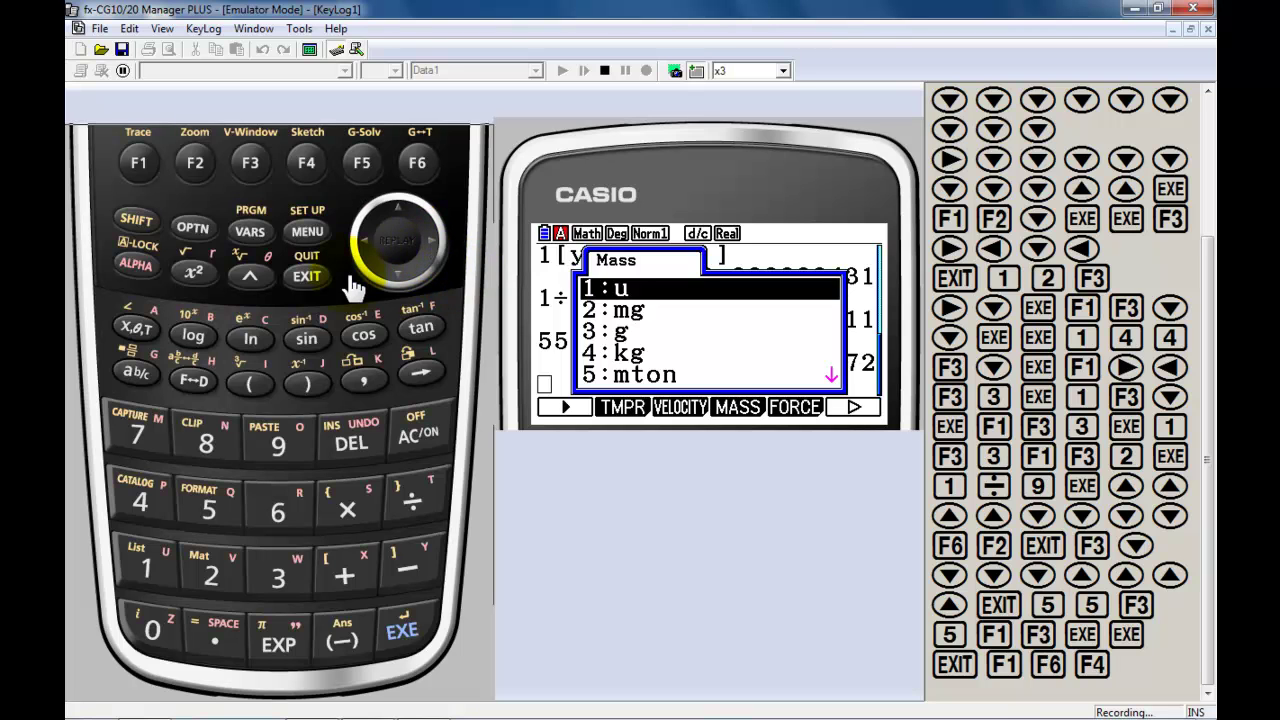
left_click(307, 274)
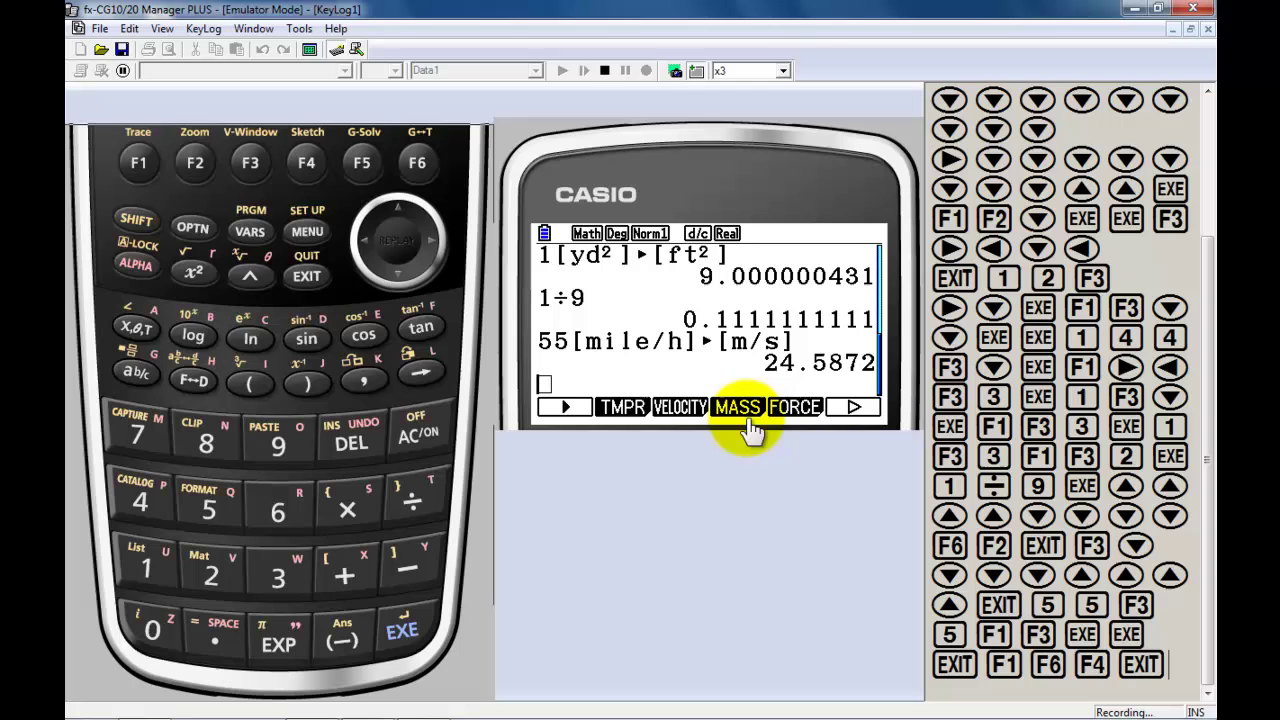
left_click(793, 410)
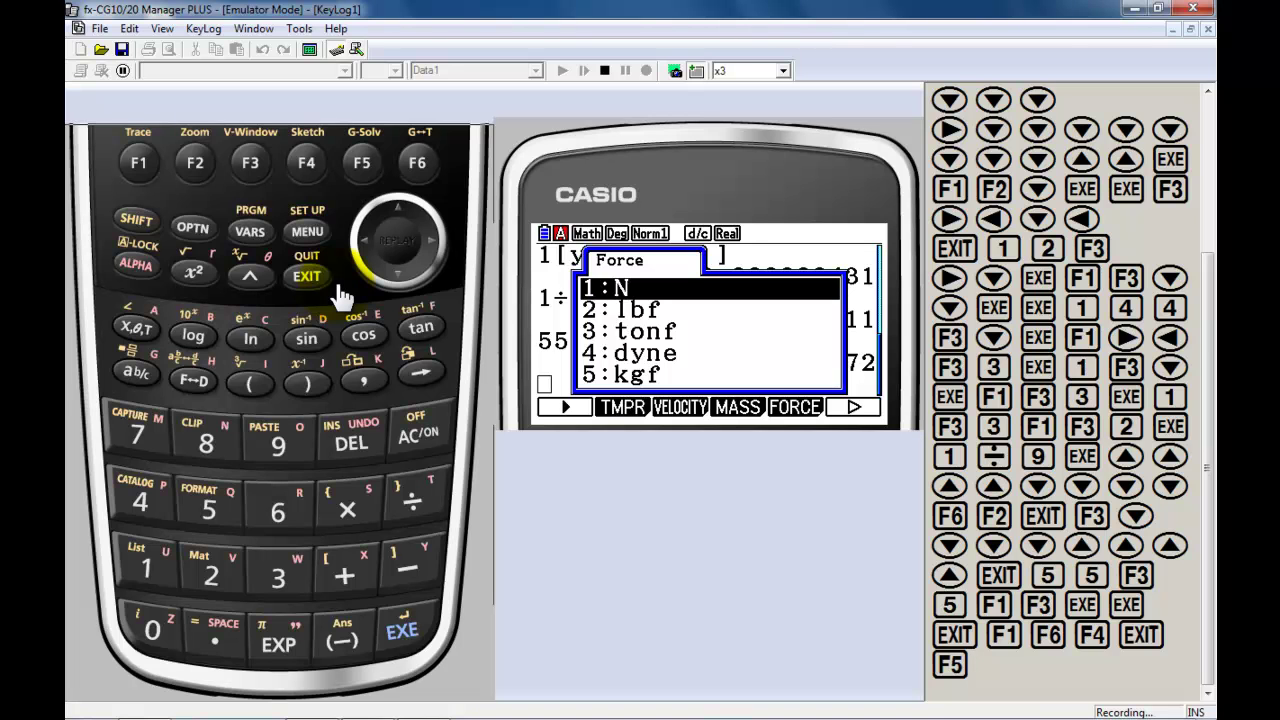
- Close the Force units and review the Pressure unit list
left_click(312, 288)
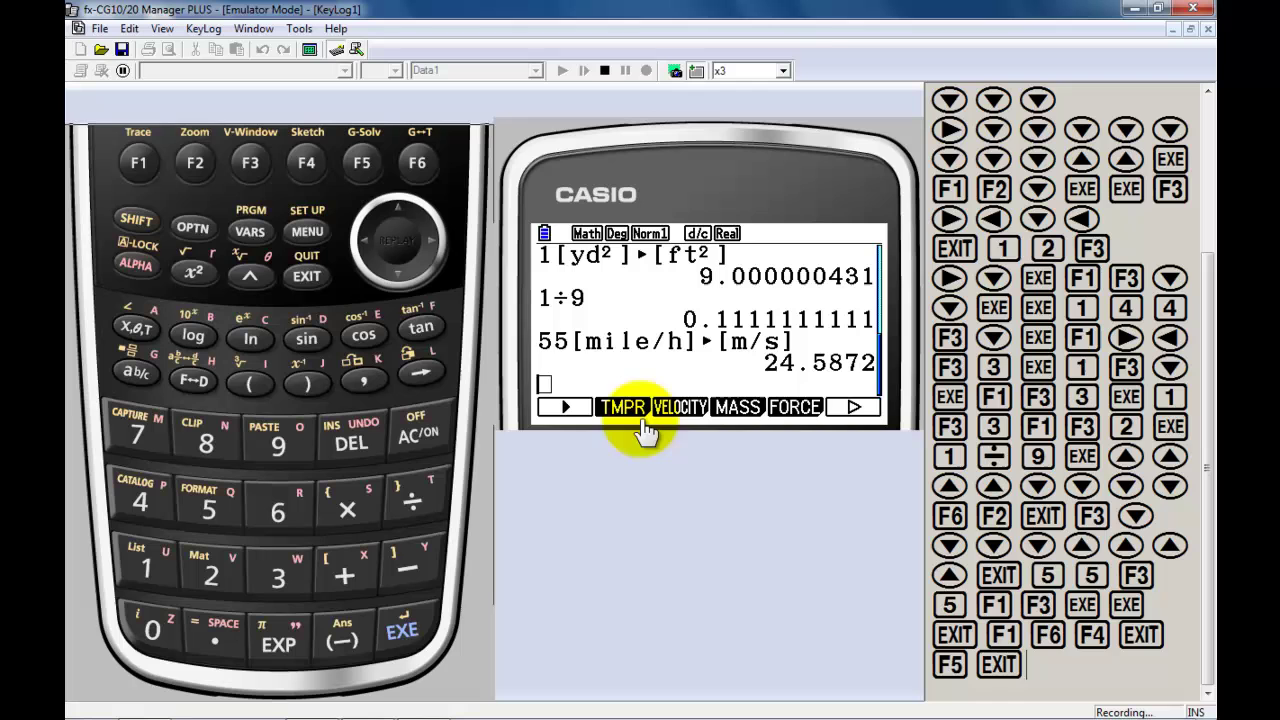
left_click(856, 408)
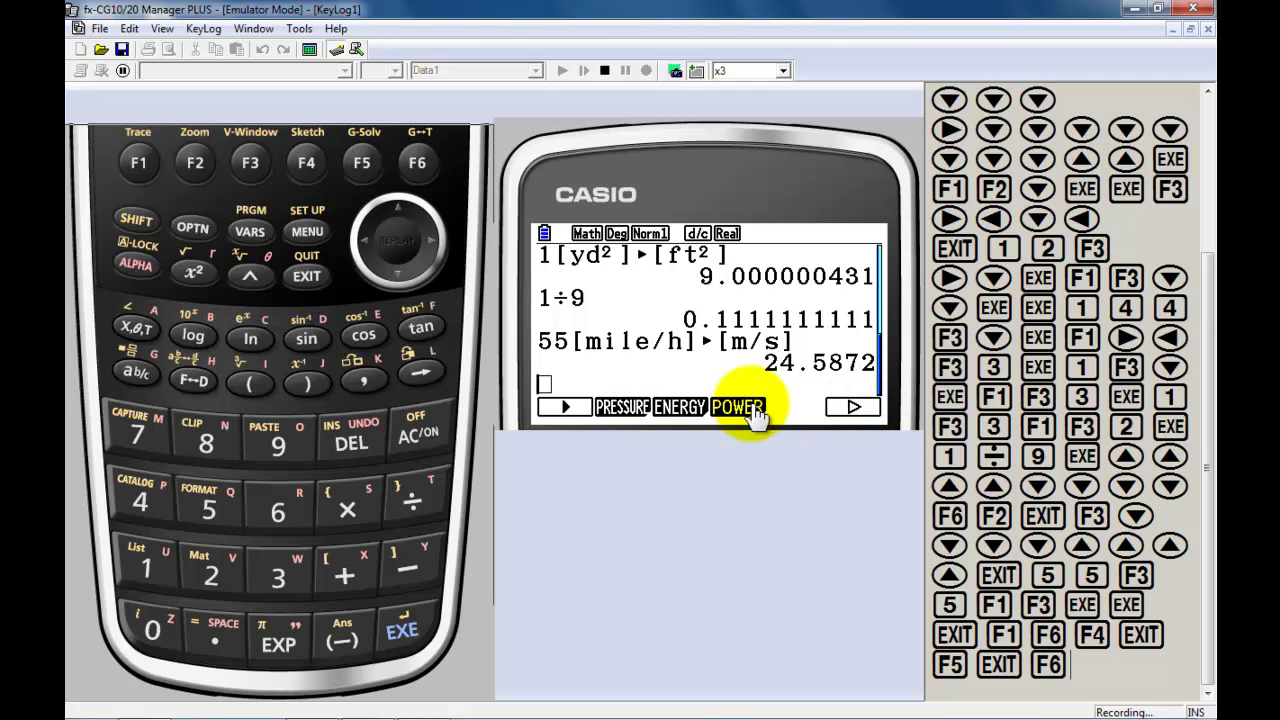
left_click(620, 410)
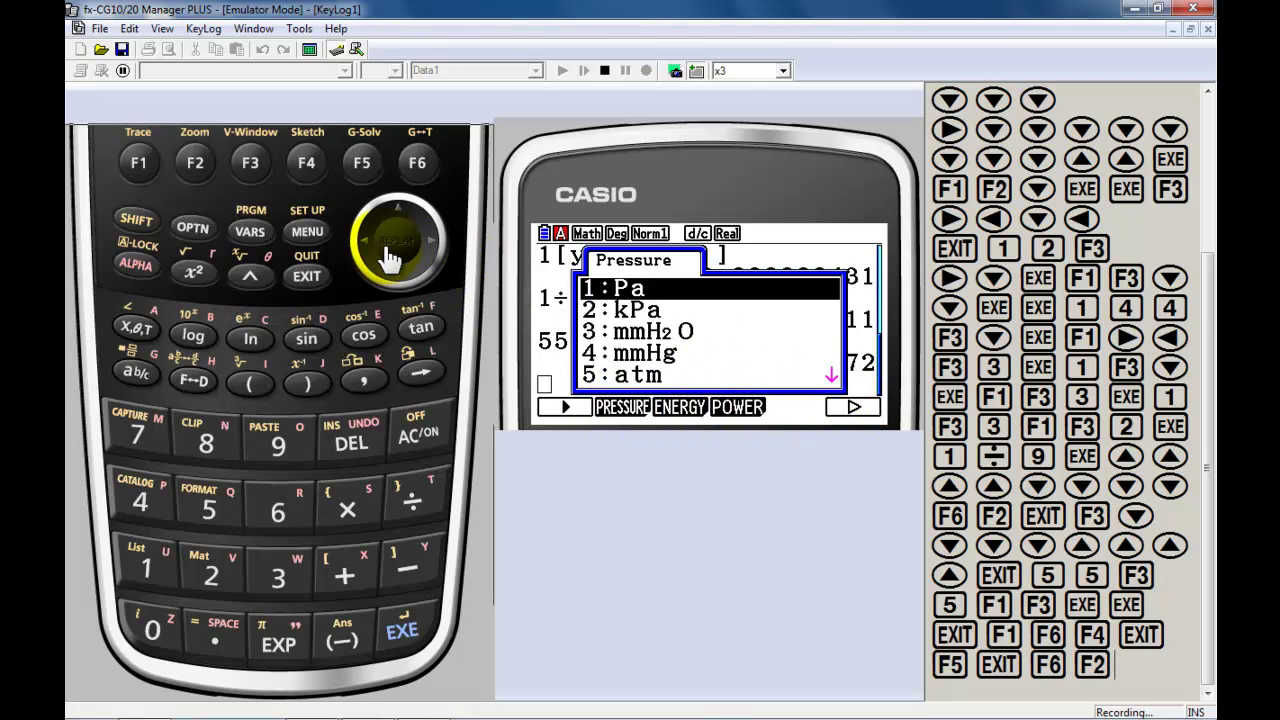
left_click(300, 280)
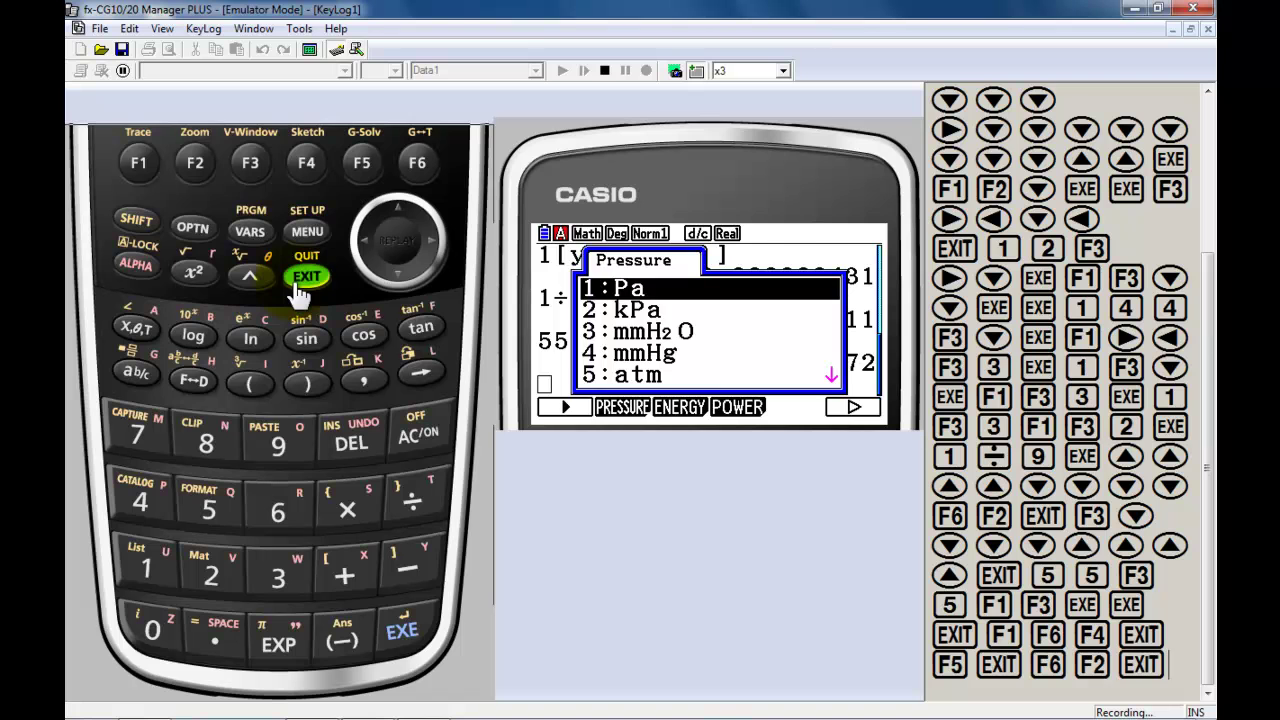
- Review both pages of Energy units, then the Power unit list
left_click(656, 408)
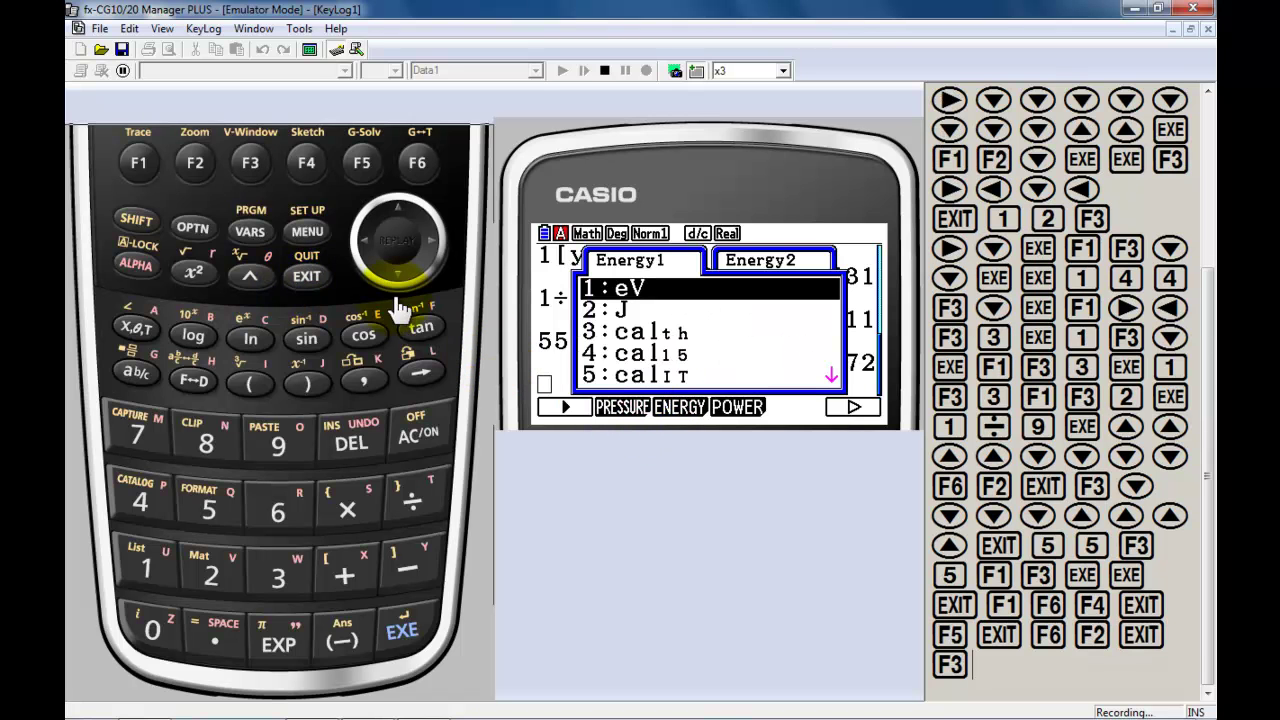
left_click(432, 248)
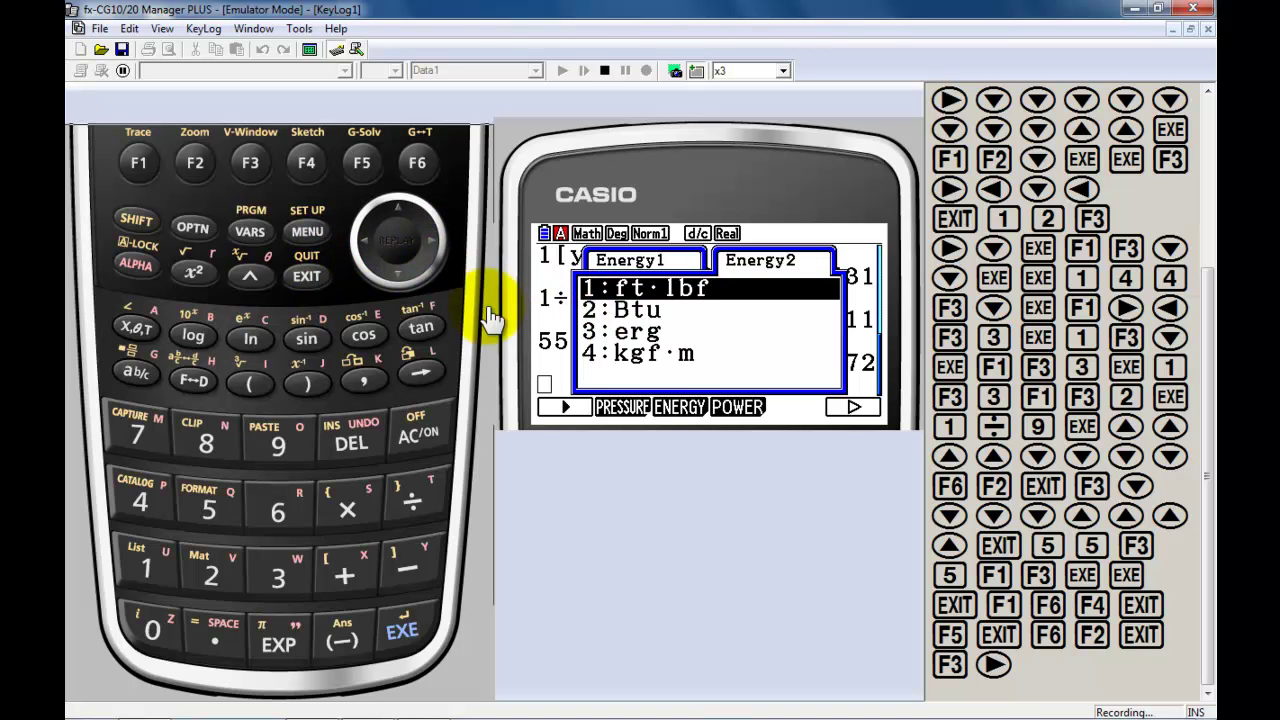
left_click(310, 282)
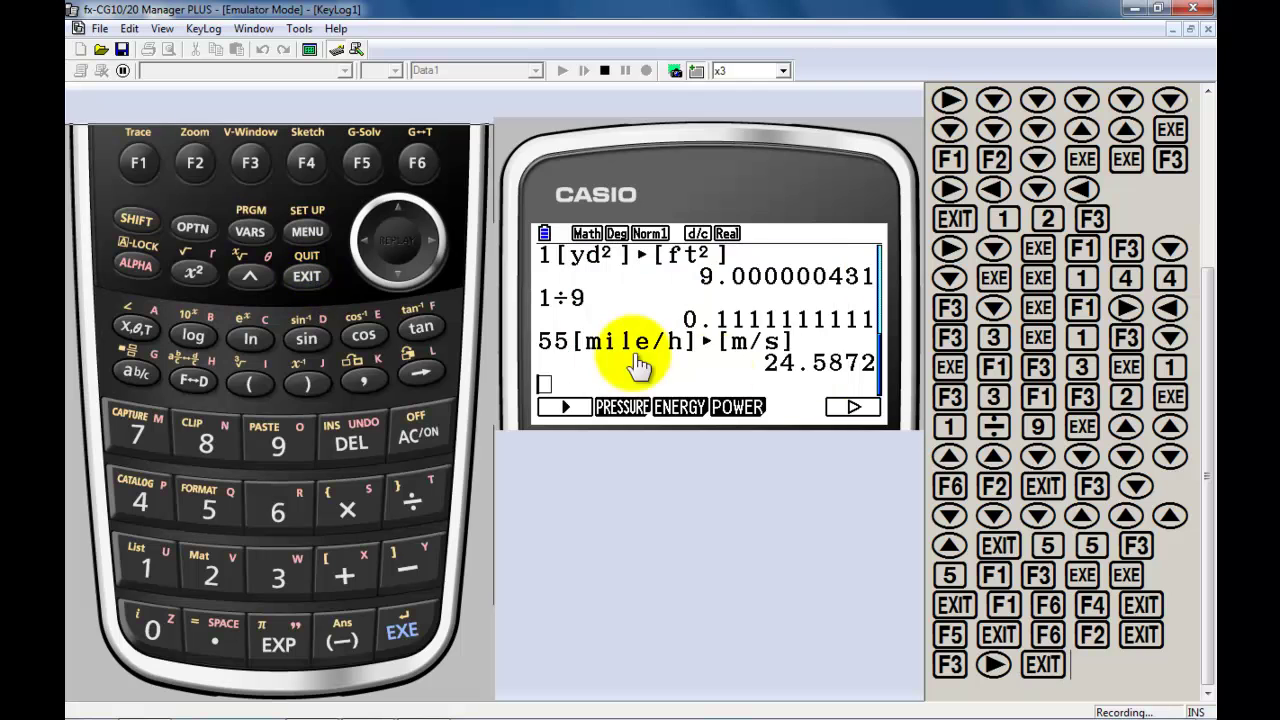
left_click(748, 408)
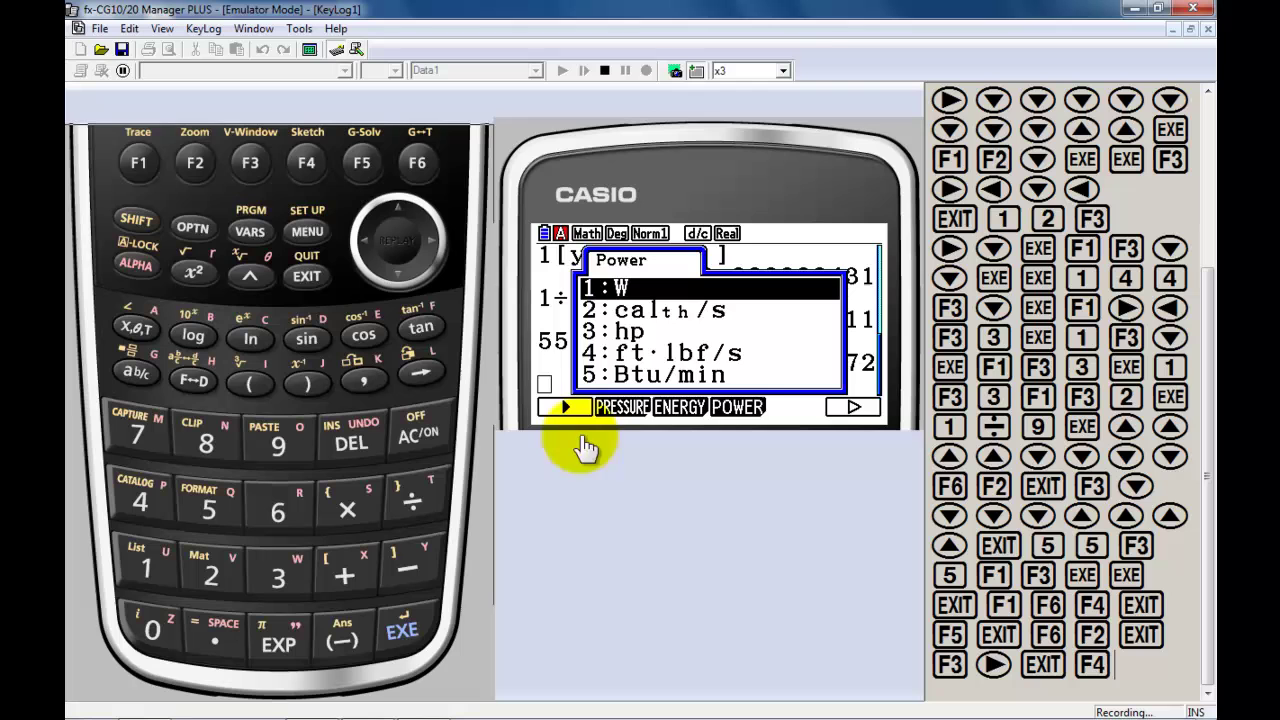
left_click(310, 282)
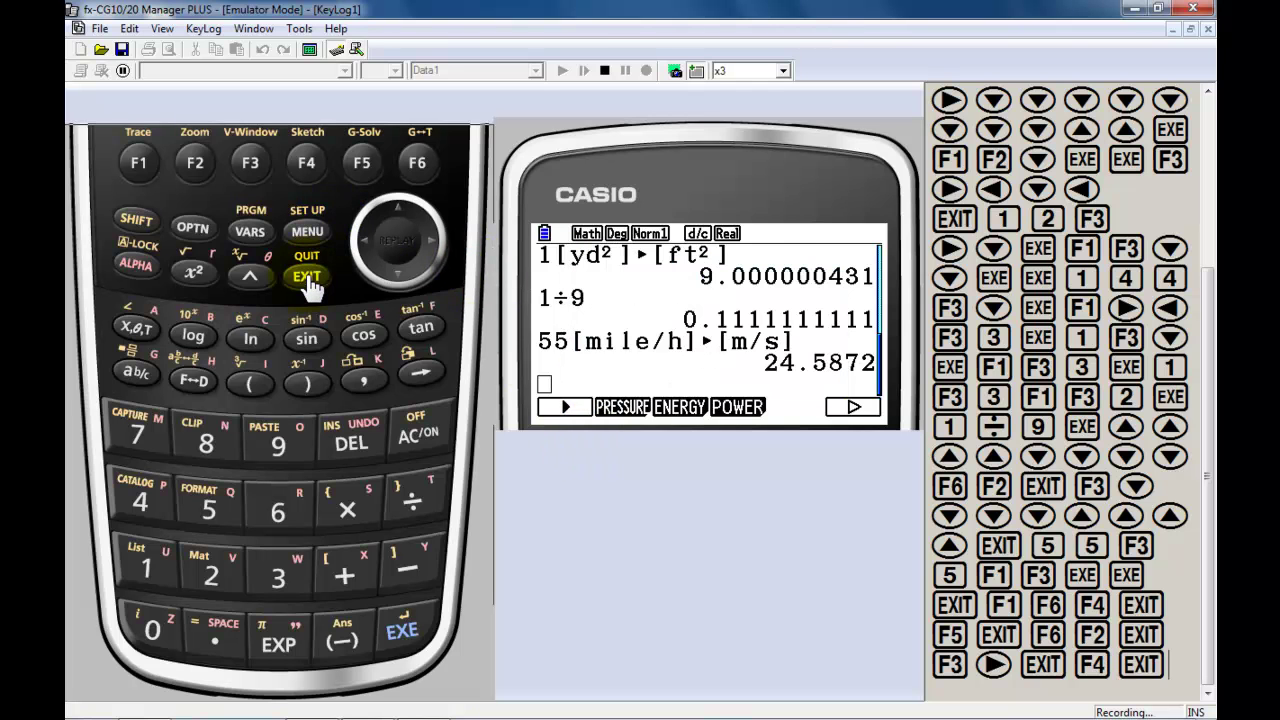
- Back out of the conversion options and return to the Main Menu
left_click(305, 285)
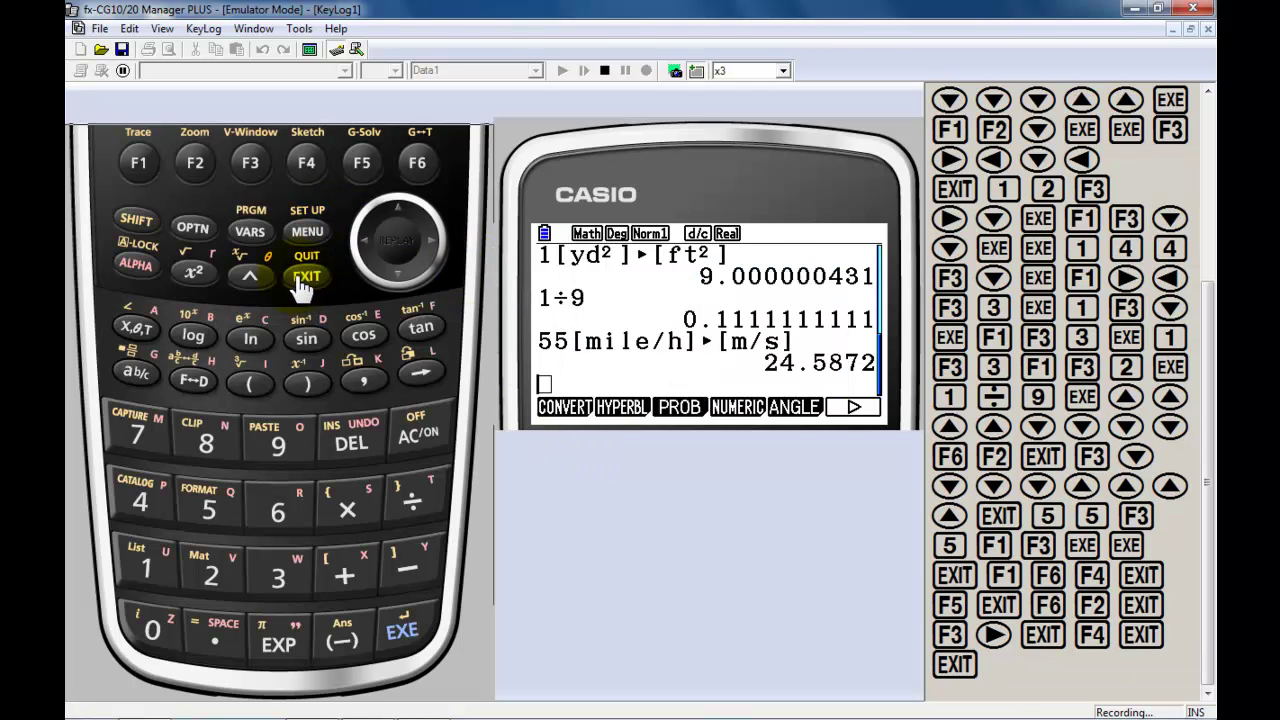
left_click(303, 285)
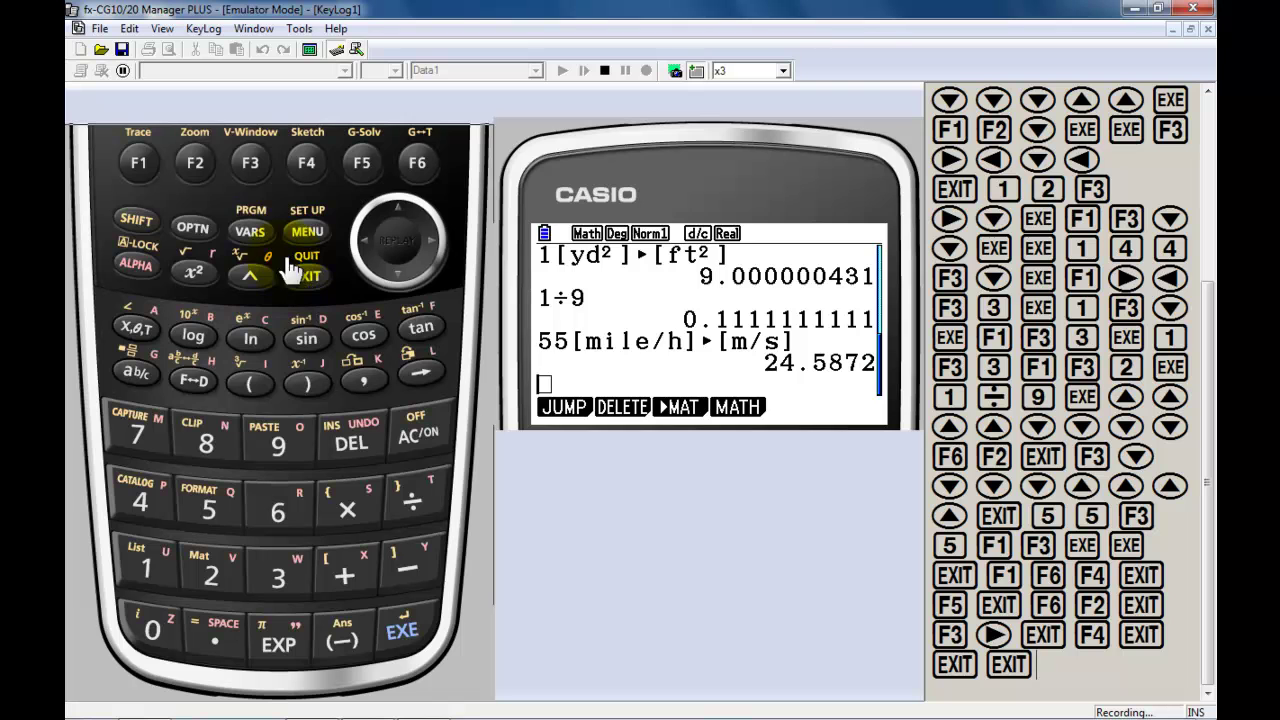
left_click(307, 233)
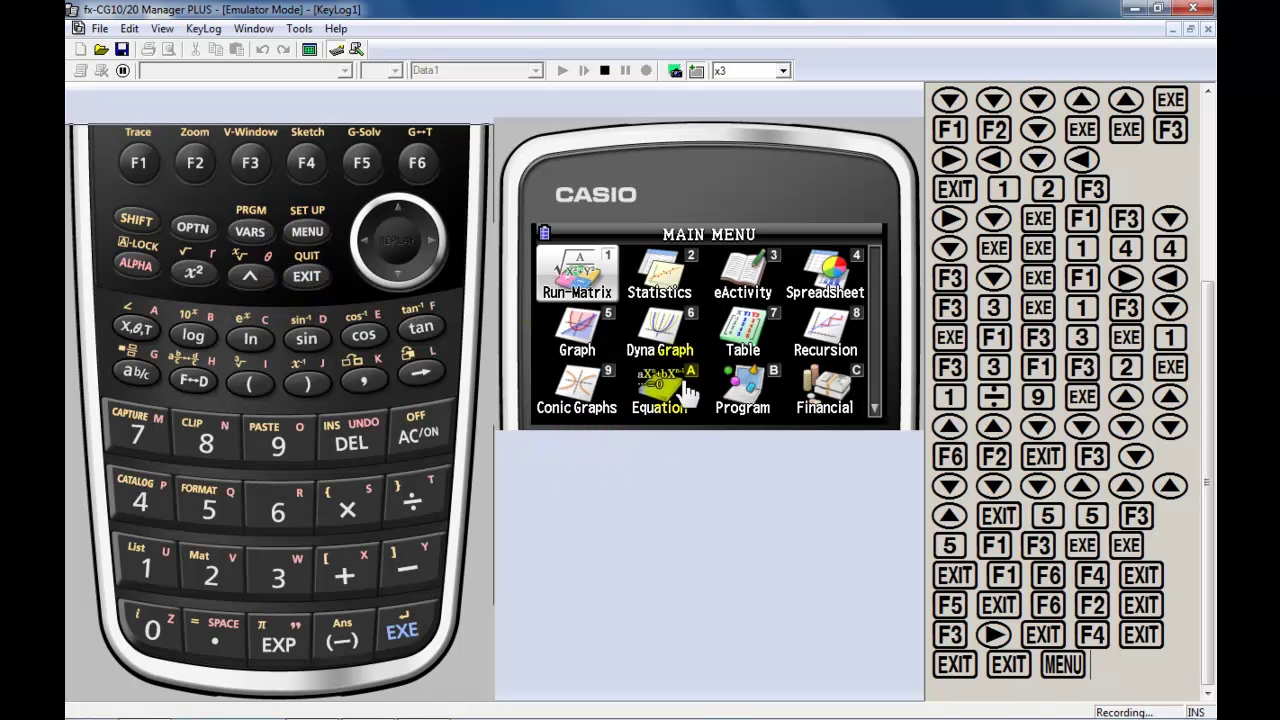
- Wrap the Main Menu selection to the Conversion icon, then step back up to Run-Matrix
left_click(397, 215)
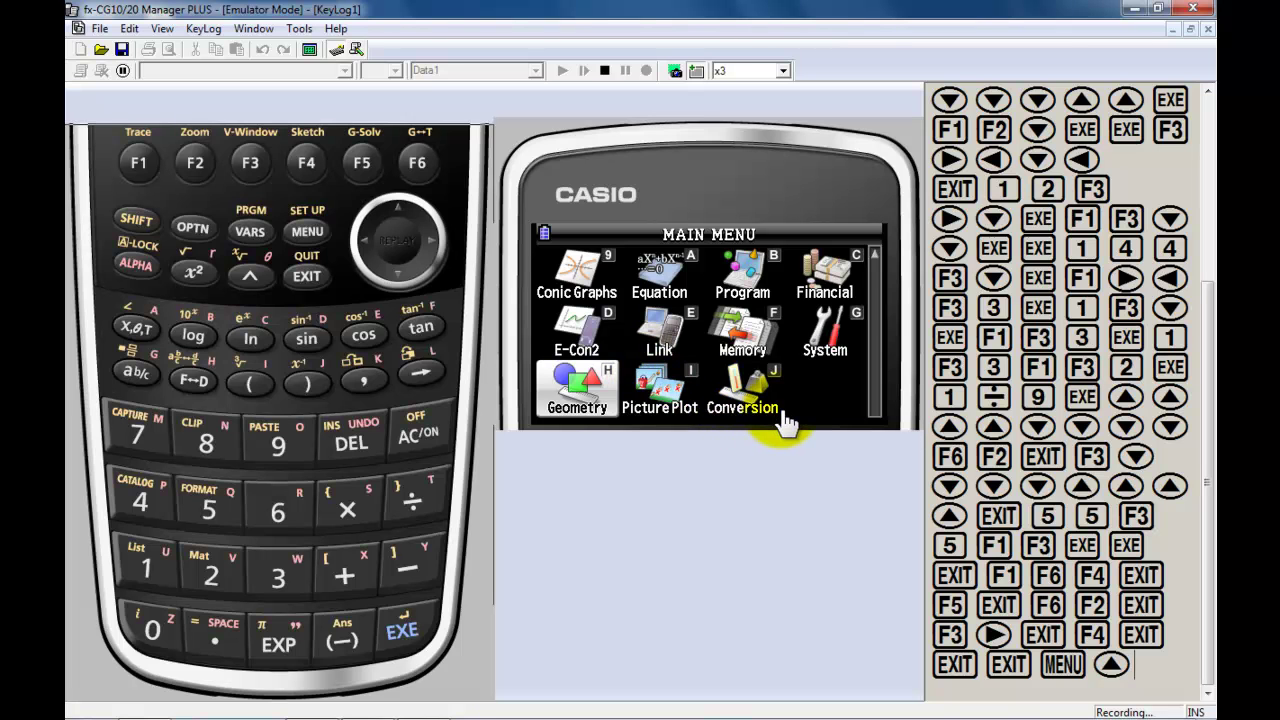
left_click(398, 212)
left_click(398, 212)
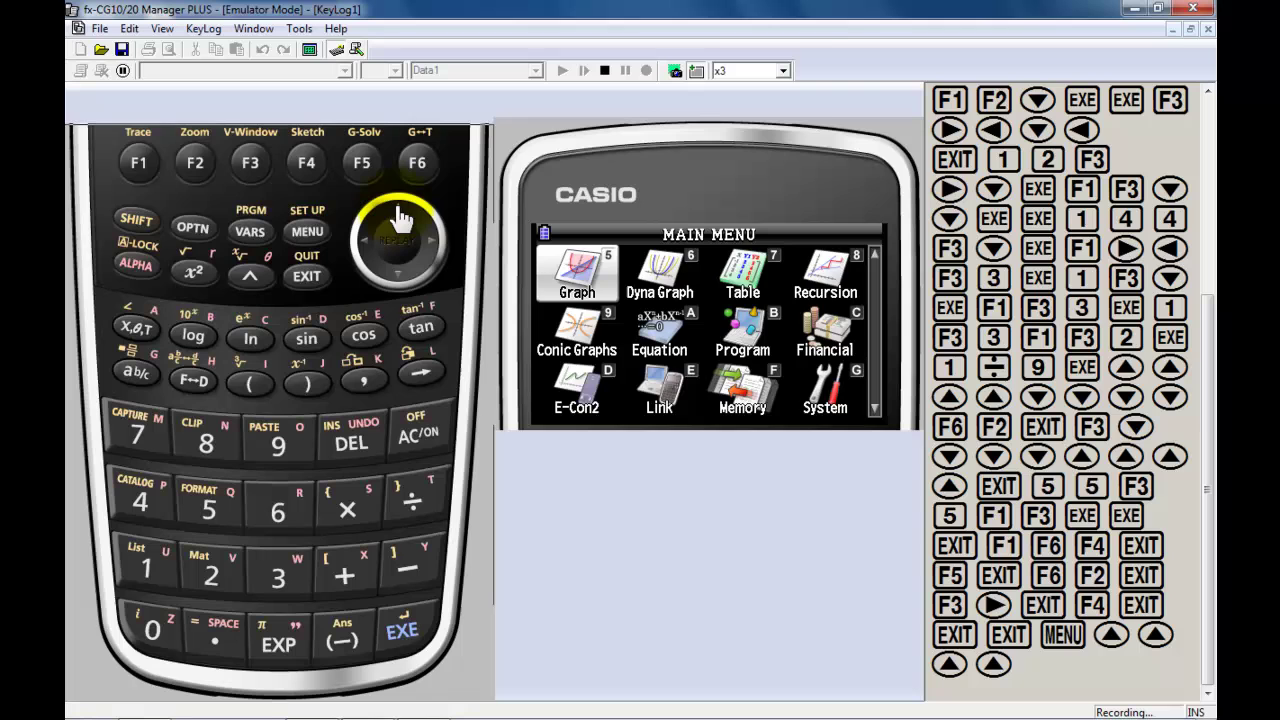
left_click(398, 213)
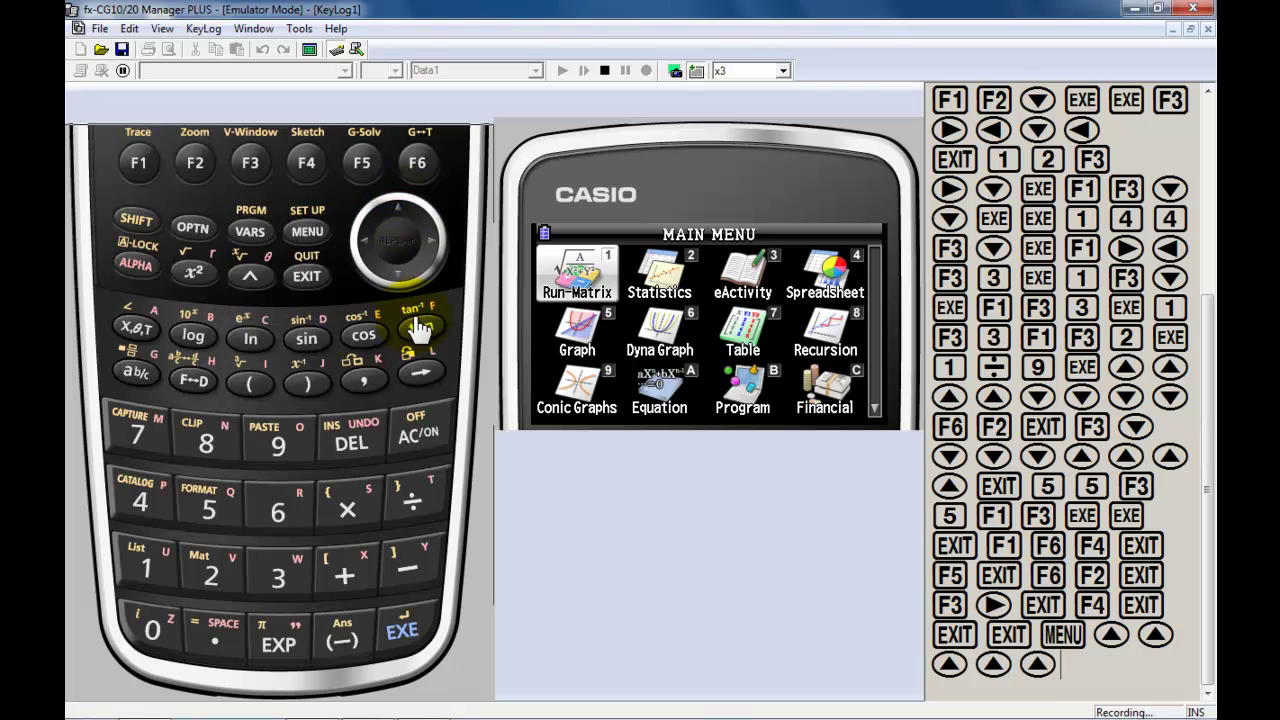
left_click(562, 70)
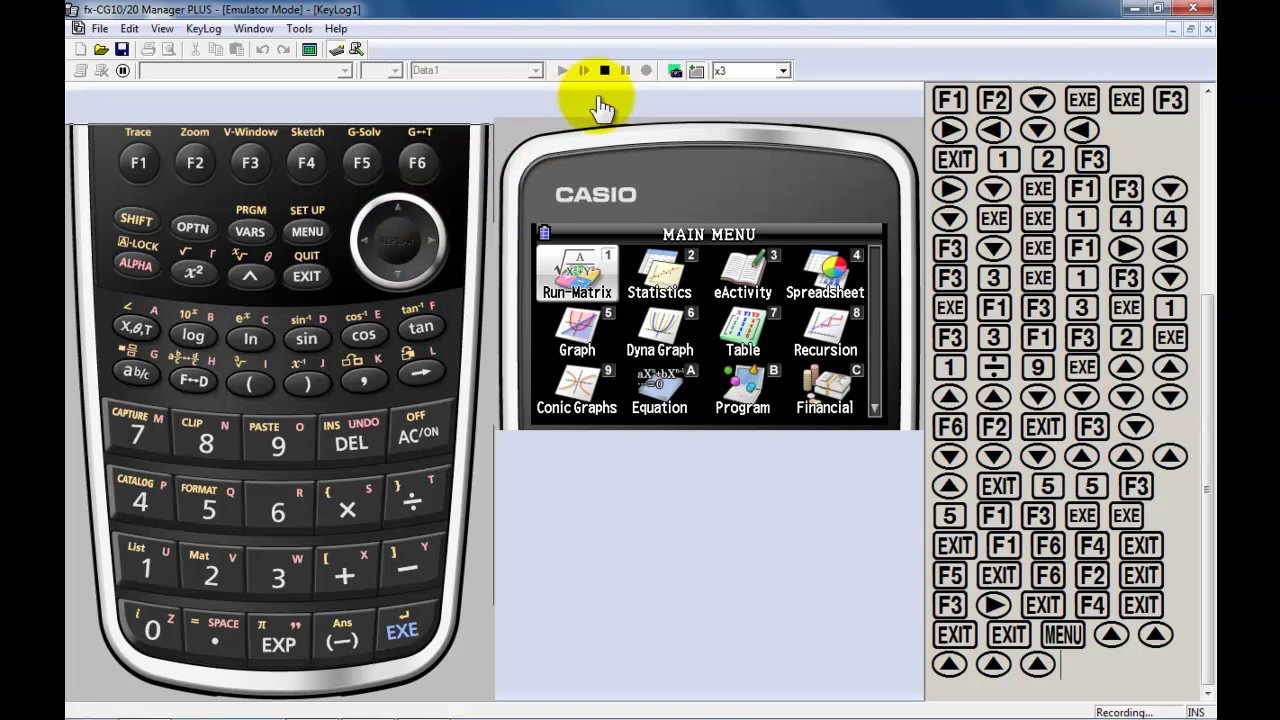